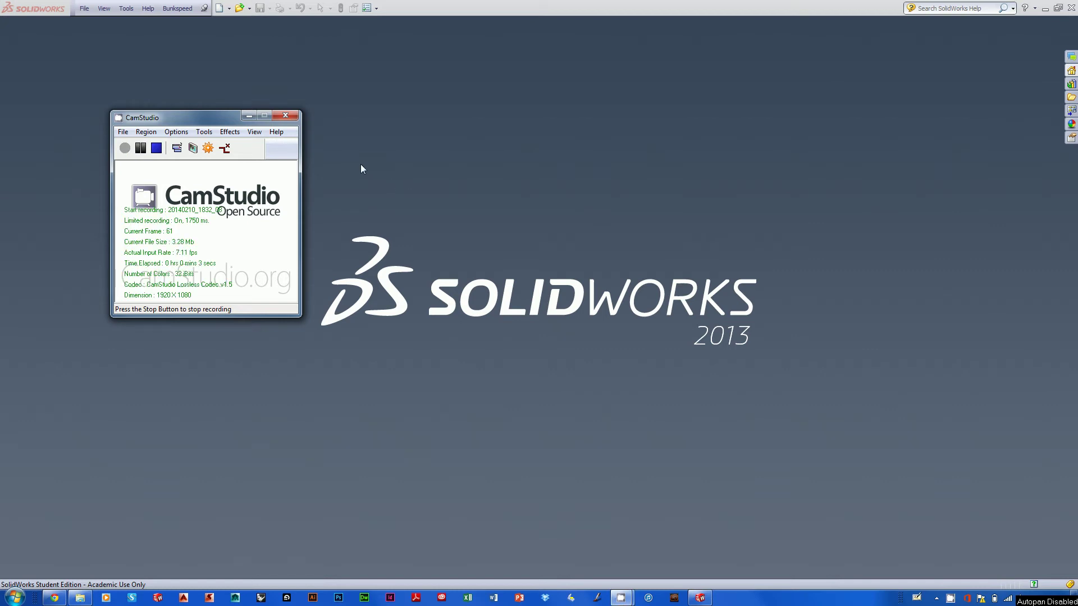
Create a new document from the Assembly template
{"action": "left_click", "coordinate": [82, 9]}
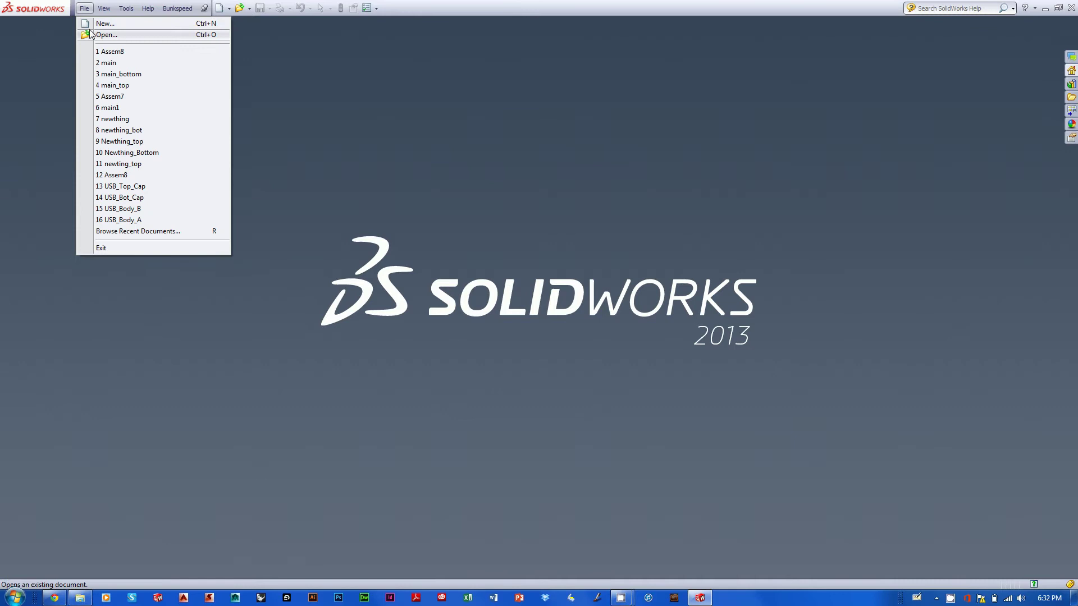
{"action": "left_click", "coordinate": [107, 24]}
{"action": "left_click", "coordinate": [418, 291]}
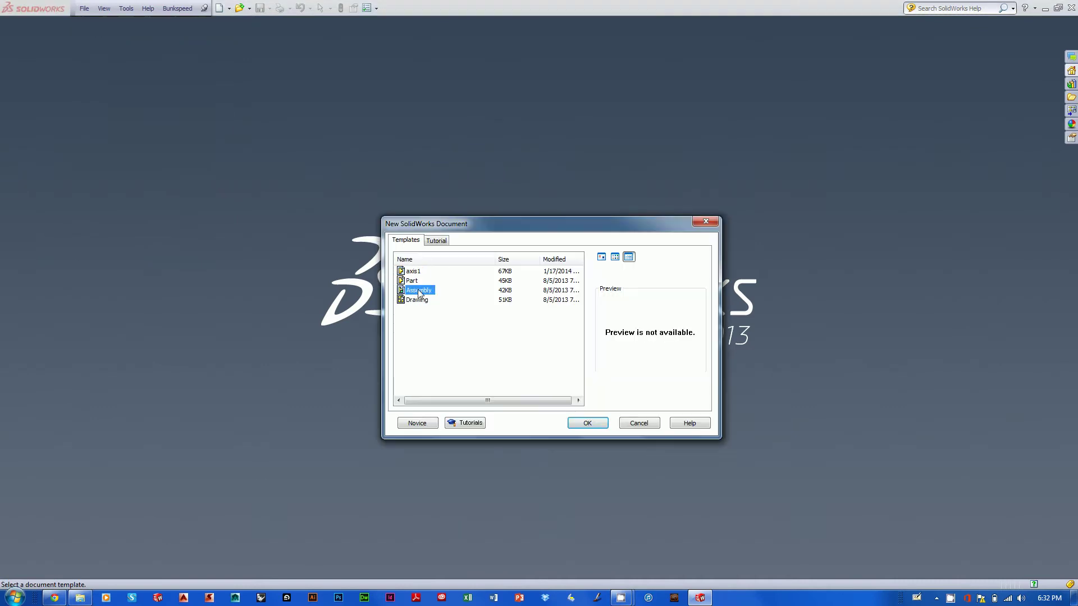
{"action": "left_click", "coordinate": [582, 422]}
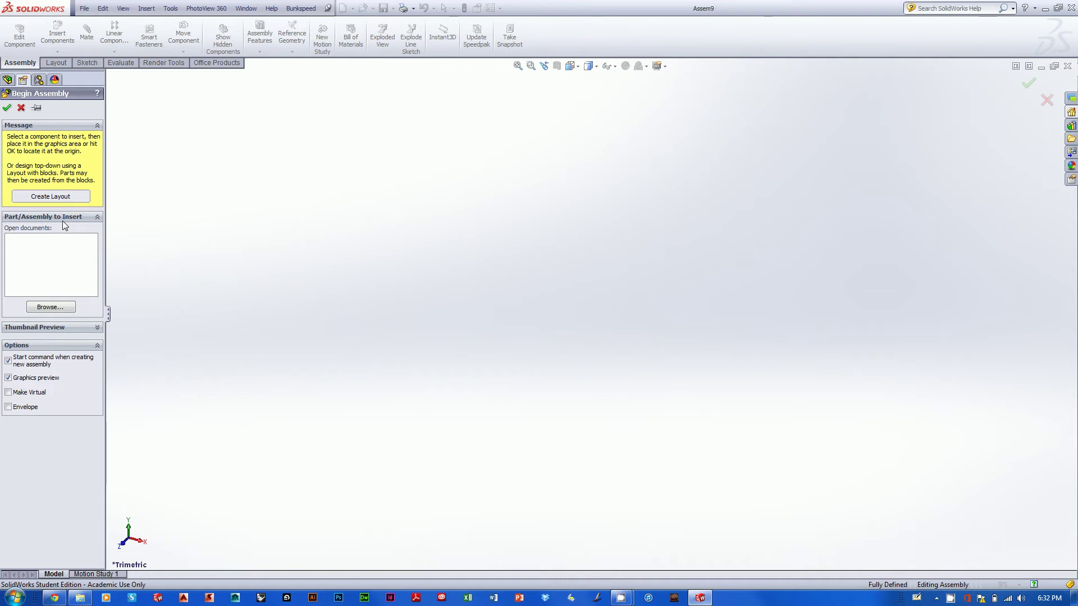
Insert main, main_bottom and main_top from the Parts folder, placing the bottom and top halves on opposite sides of the whole box
{"action": "left_click", "coordinate": [52, 306]}
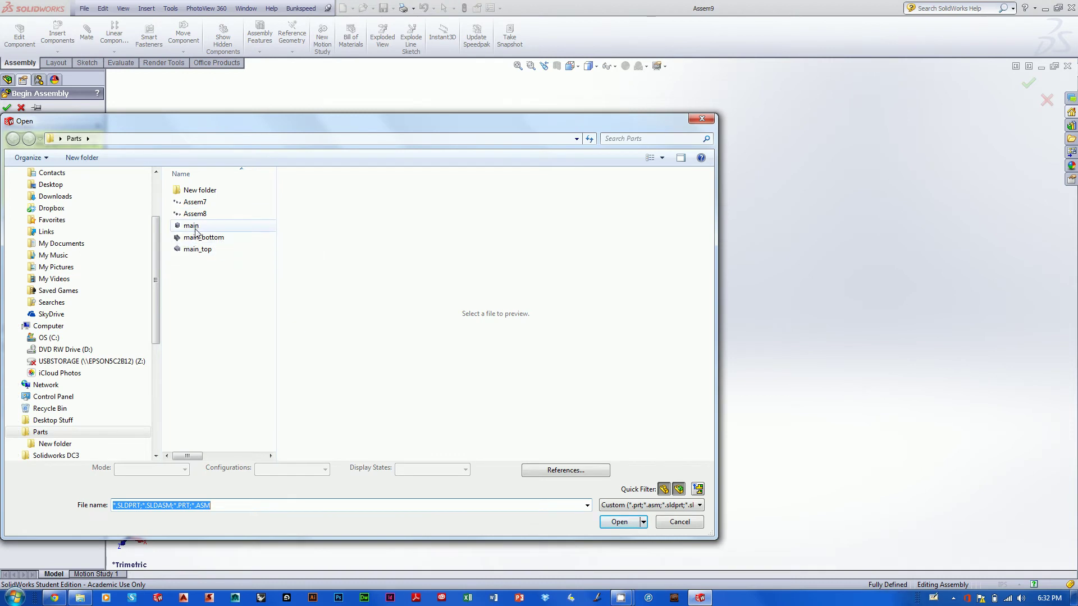
{"action": "left_click", "coordinate": [195, 227]}
{"action": "left_click", "coordinate": [193, 249], "text": "shift"}
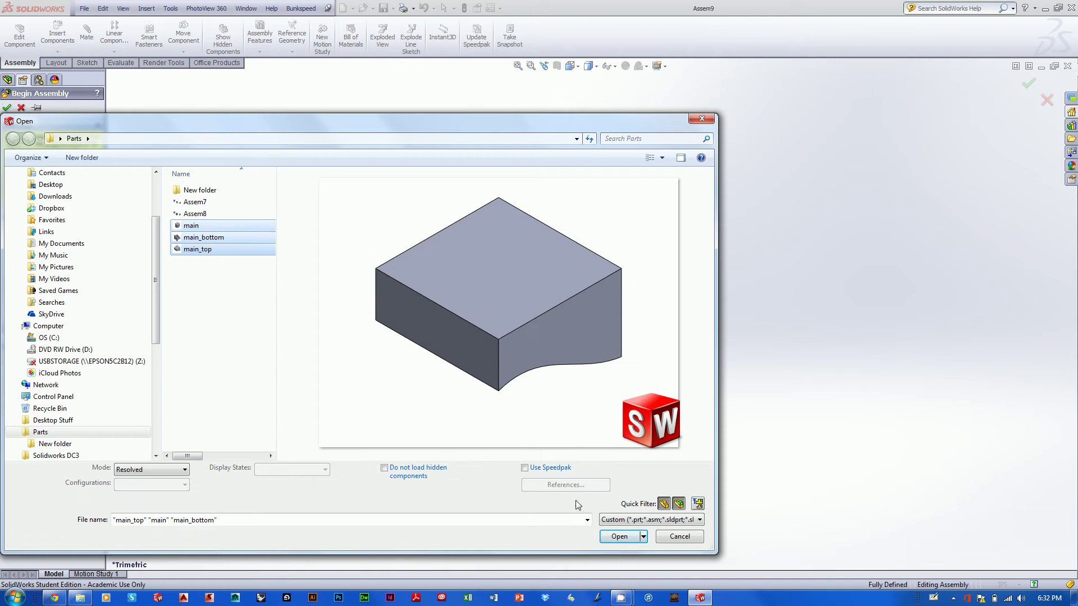
{"action": "left_click", "coordinate": [631, 535]}
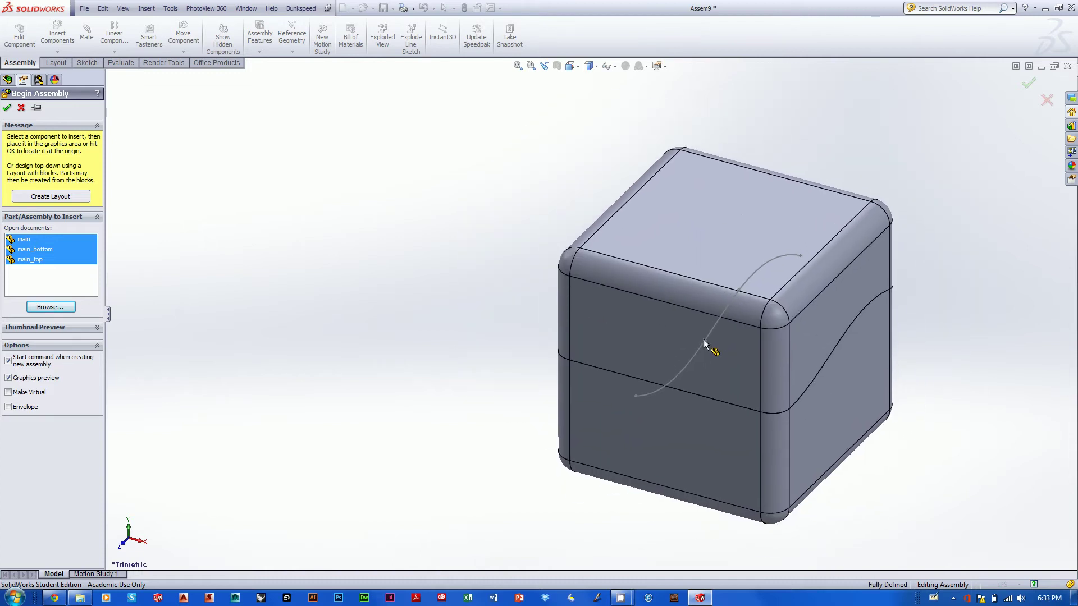
{"action": "left_click", "coordinate": [710, 348]}
{"action": "left_click", "coordinate": [351, 280]}
{"action": "left_click", "coordinate": [848, 353]}
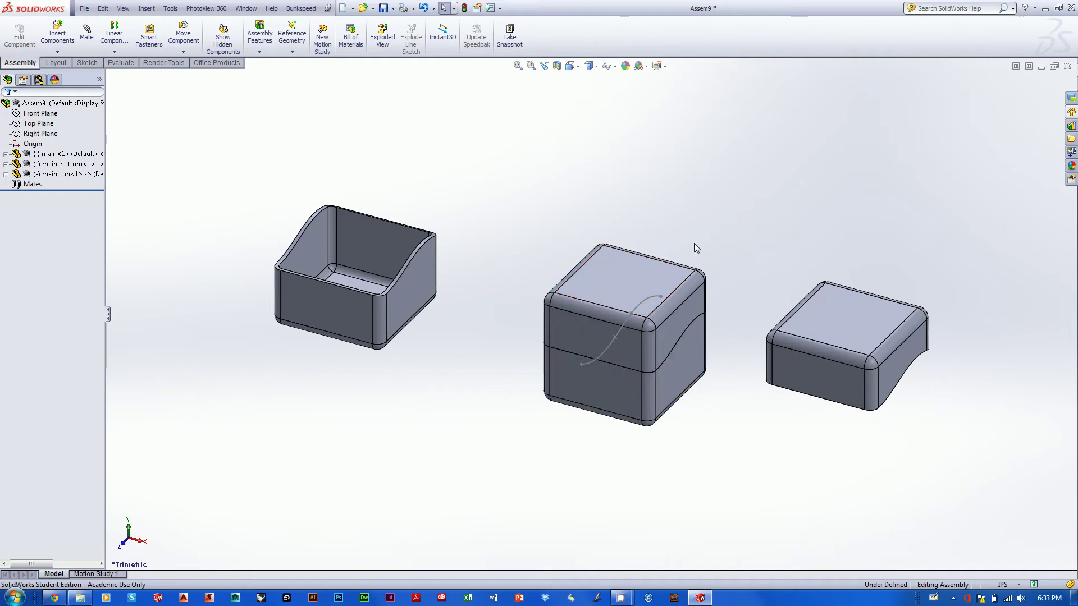
Open the main component as a separate part from the assembly, inspect the split box, and return to the assembly
{"action": "right_click", "coordinate": [606, 280]}
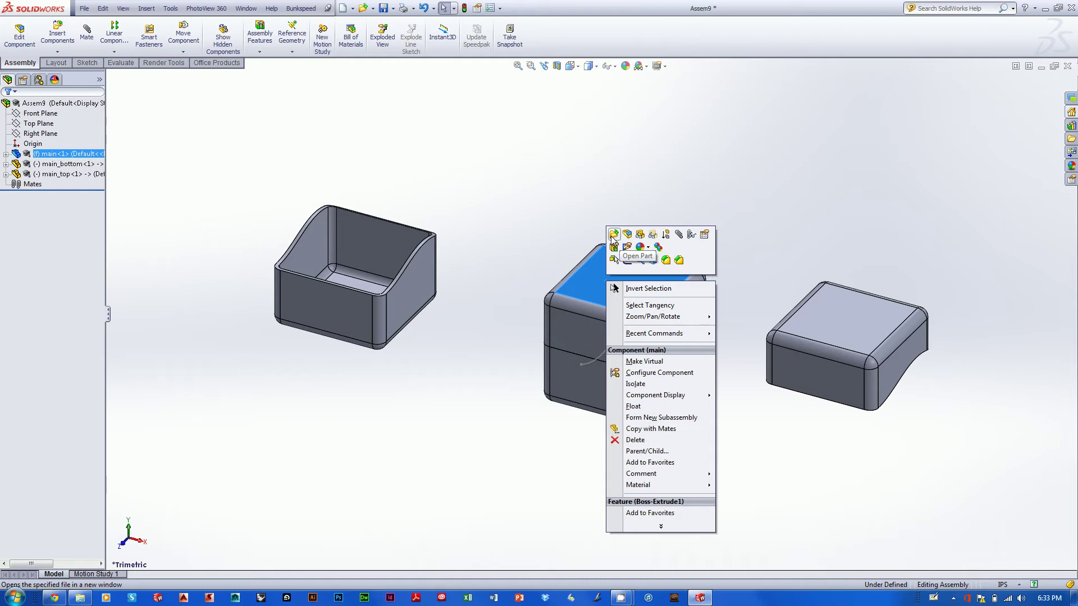
{"action": "left_click", "coordinate": [613, 235]}
{"action": "mouse_move", "coordinate": [427, 187]}
{"action": "middle_mouse_down"}
{"action": "mouse_move", "coordinate": [464, 154]}
{"action": "mouse_move", "coordinate": [457, 200]}
{"action": "mouse_move", "coordinate": [406, 173]}
{"action": "mouse_move", "coordinate": [455, 147]}
{"action": "mouse_move", "coordinate": [416, 168]}
{"action": "mouse_move", "coordinate": [440, 185]}
{"action": "middle_mouse_up"}
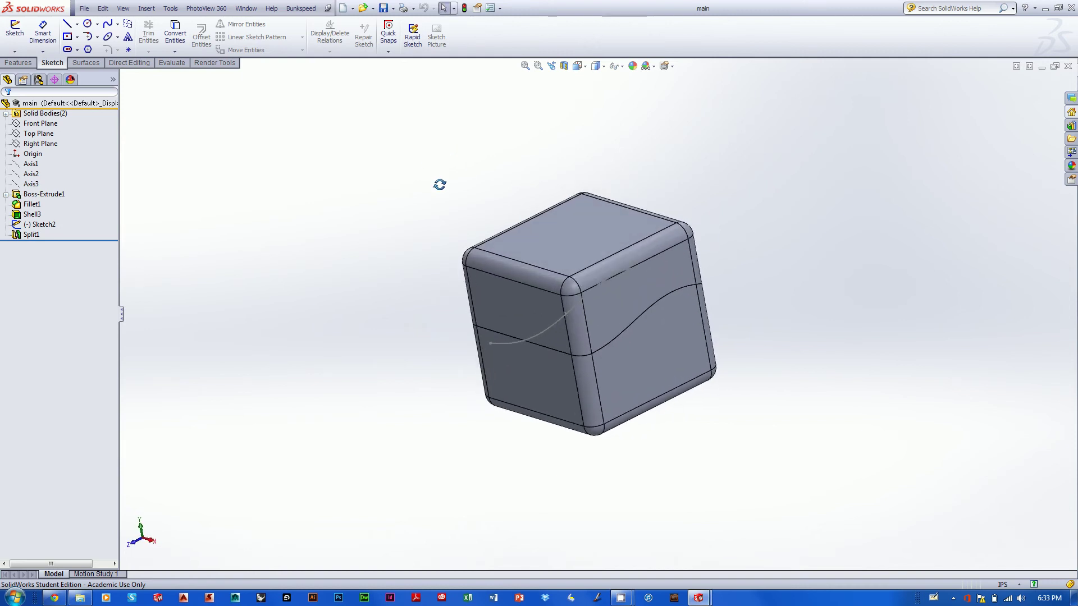
{"action": "left_click", "coordinate": [1067, 66]}
{"action": "middle_click_drag", "start_coordinate": [714, 169], "coordinate": [677, 205]}
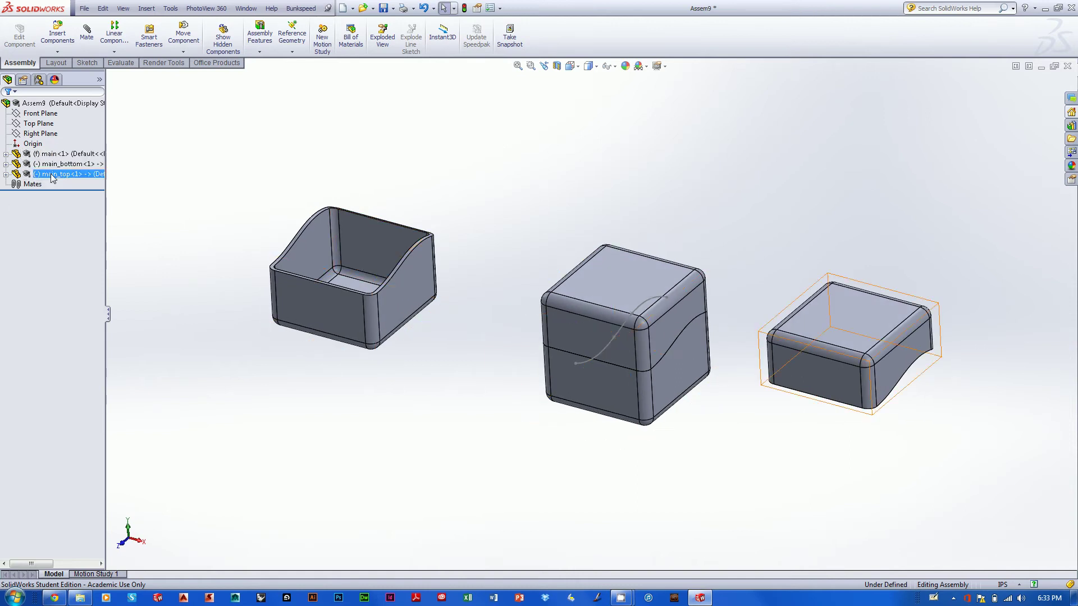
{"action": "right_click", "coordinate": [64, 155]}
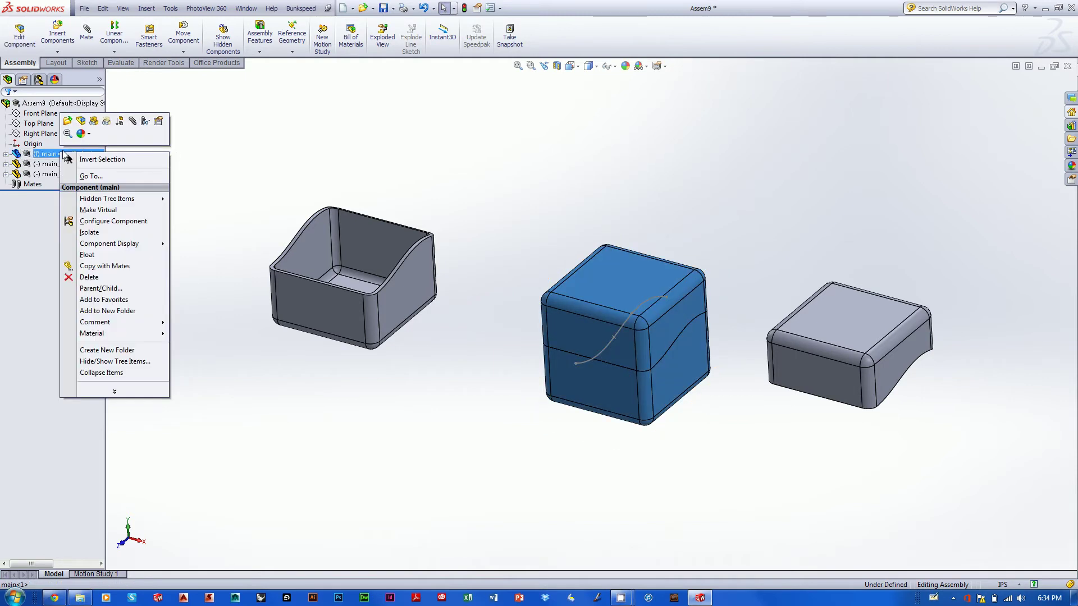
{"action": "left_click", "coordinate": [67, 121]}
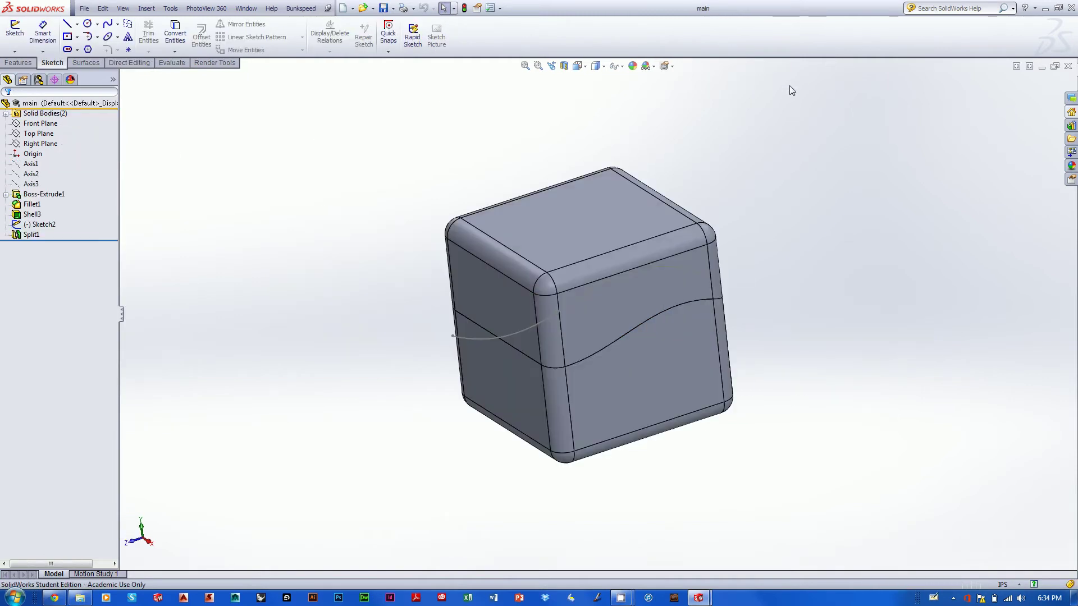
{"action": "left_click", "coordinate": [1068, 66]}
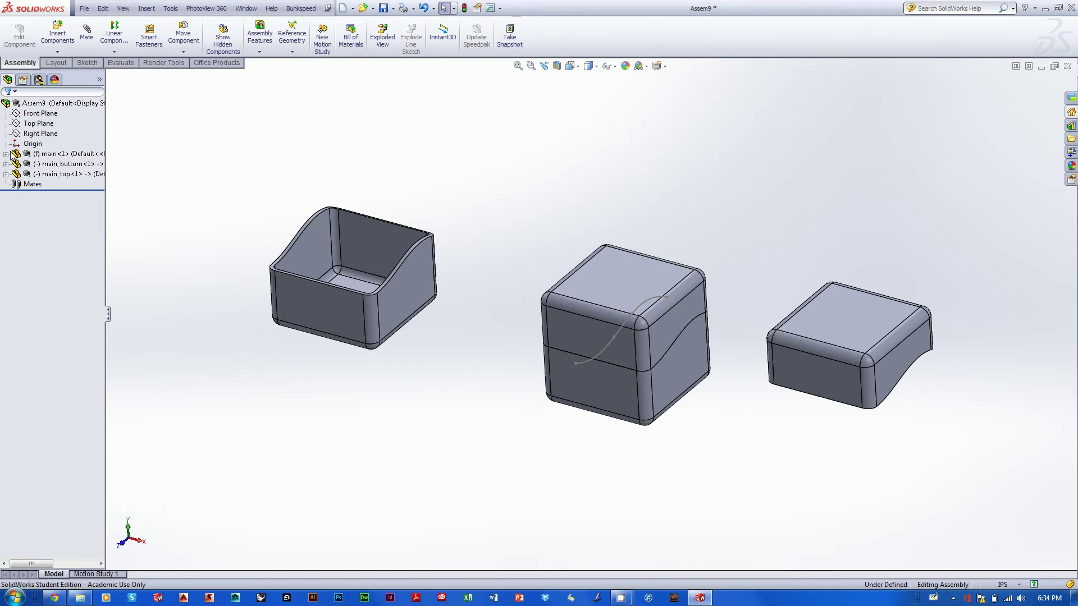
Examine the features of the main component, including its extrude, sketch and split, within the assembly's feature tree
{"action": "left_click", "coordinate": [6, 154]}
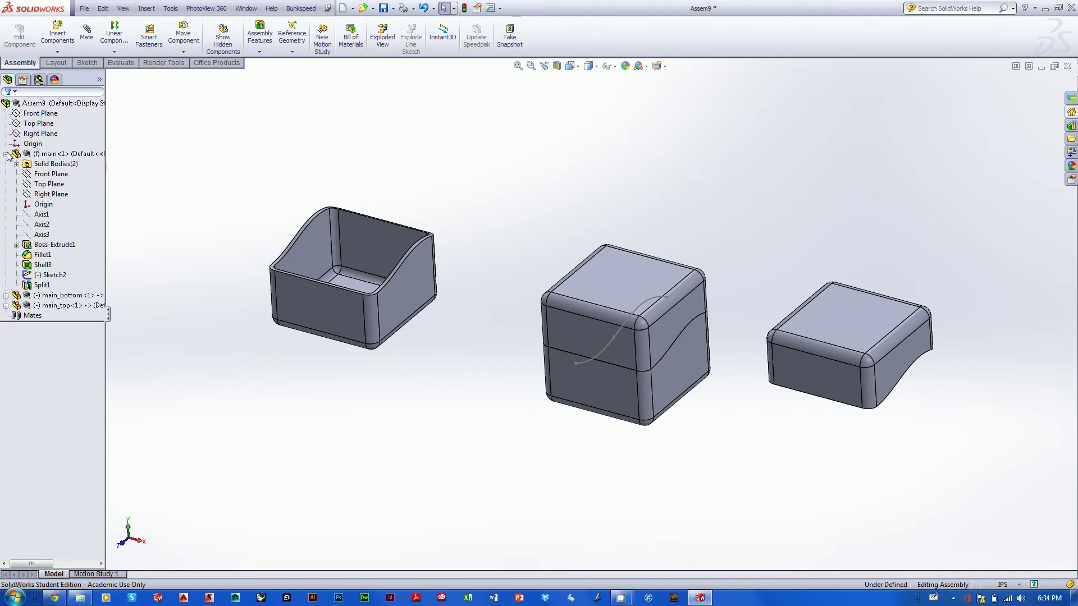
{"action": "left_click", "coordinate": [42, 275]}
{"action": "left_click", "coordinate": [37, 285]}
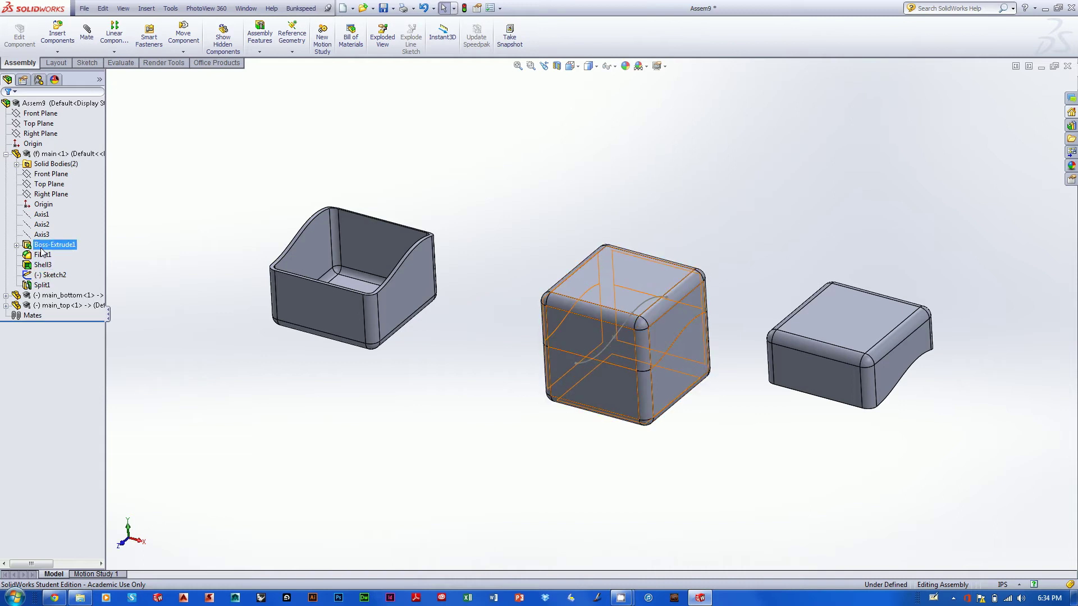
{"action": "left_click", "coordinate": [530, 270]}
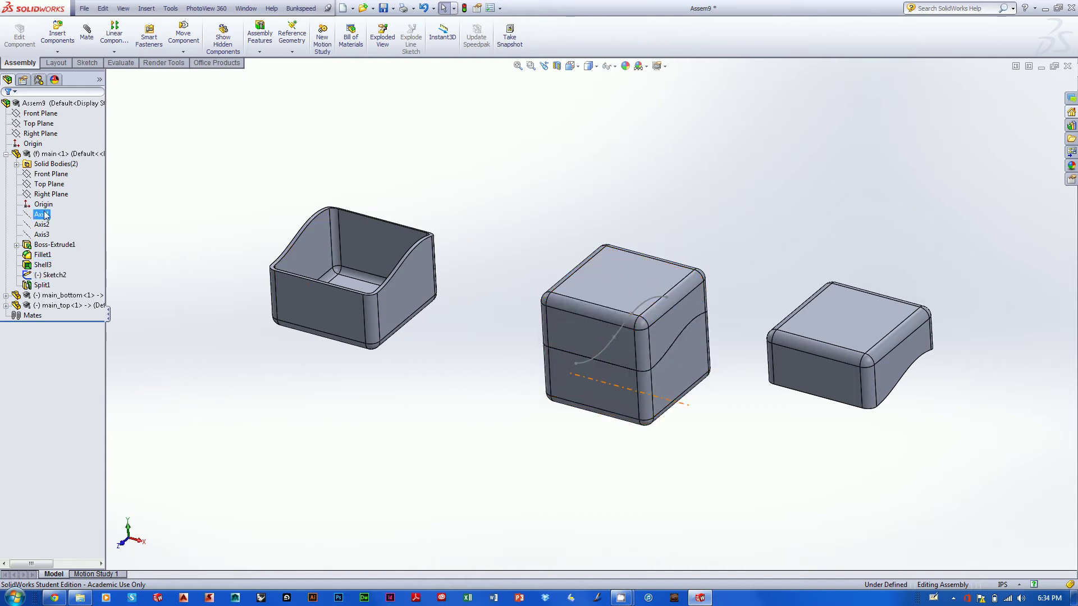
{"action": "left_click", "coordinate": [54, 245]}
{"action": "key", "text": "Escape"}
{"action": "left_click", "coordinate": [7, 154]}
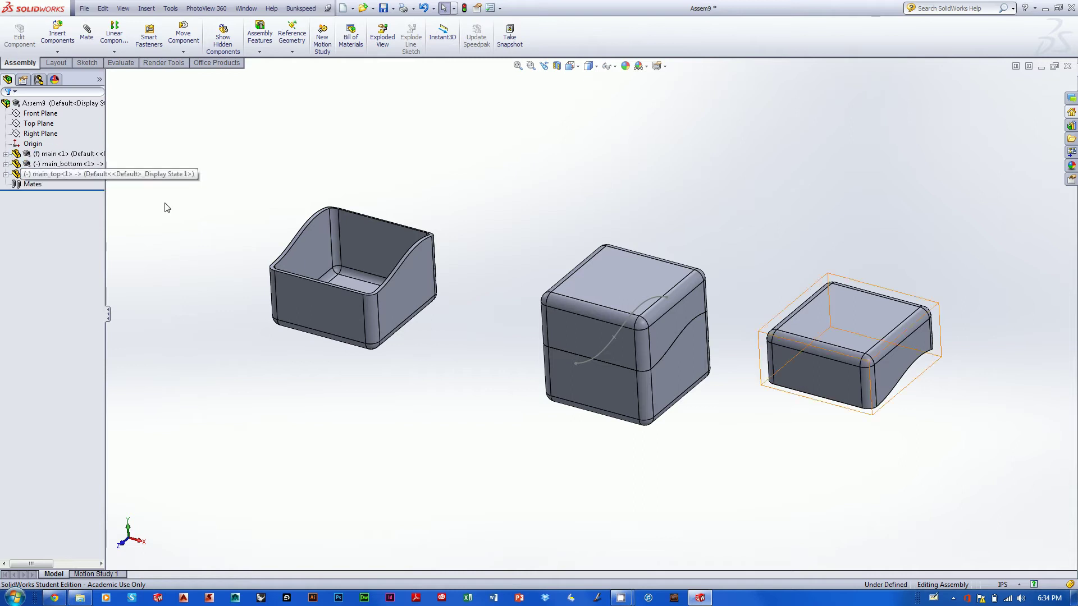
Open the main component's Shell3 feature for editing in context, saving the assembly as Assem9 in Parts, and leave the shell settings without applying changes
{"action": "left_click", "coordinate": [6, 154]}
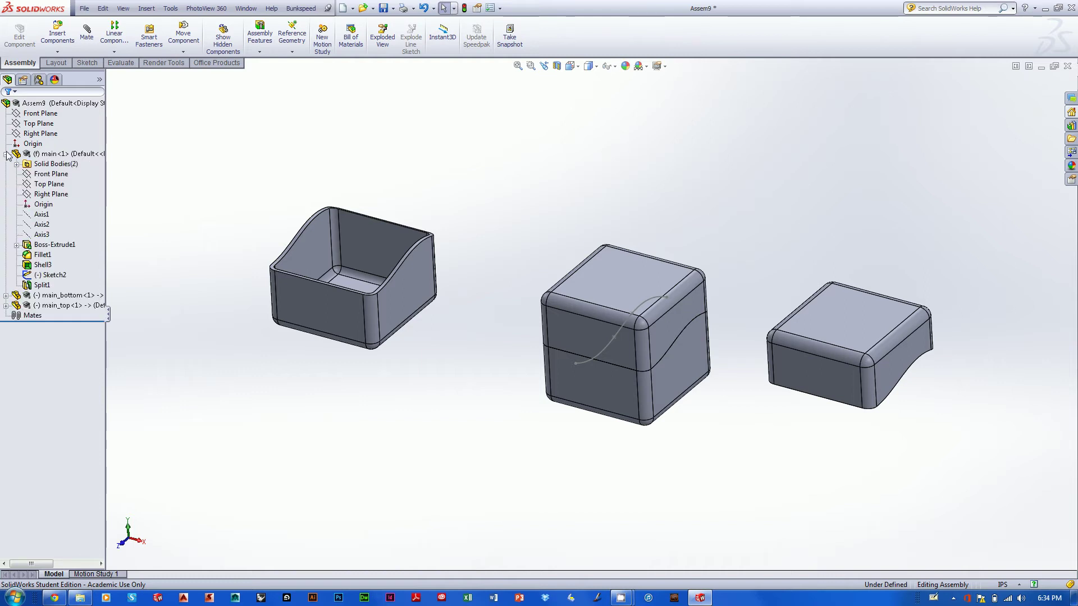
{"action": "left_click", "coordinate": [41, 265]}
{"action": "right_click", "coordinate": [41, 266]}
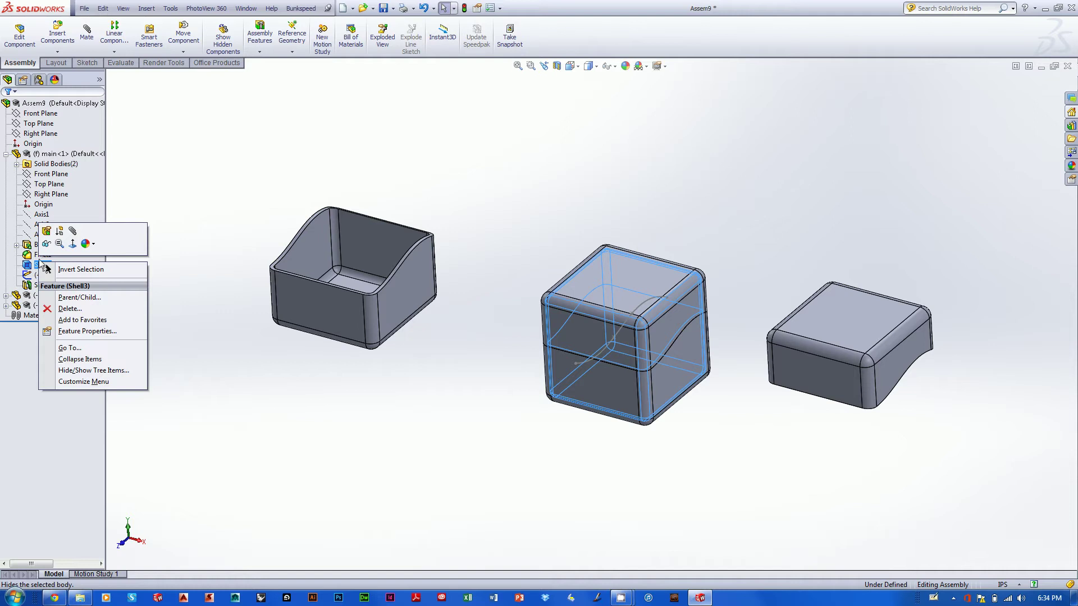
{"action": "left_click", "coordinate": [49, 232]}
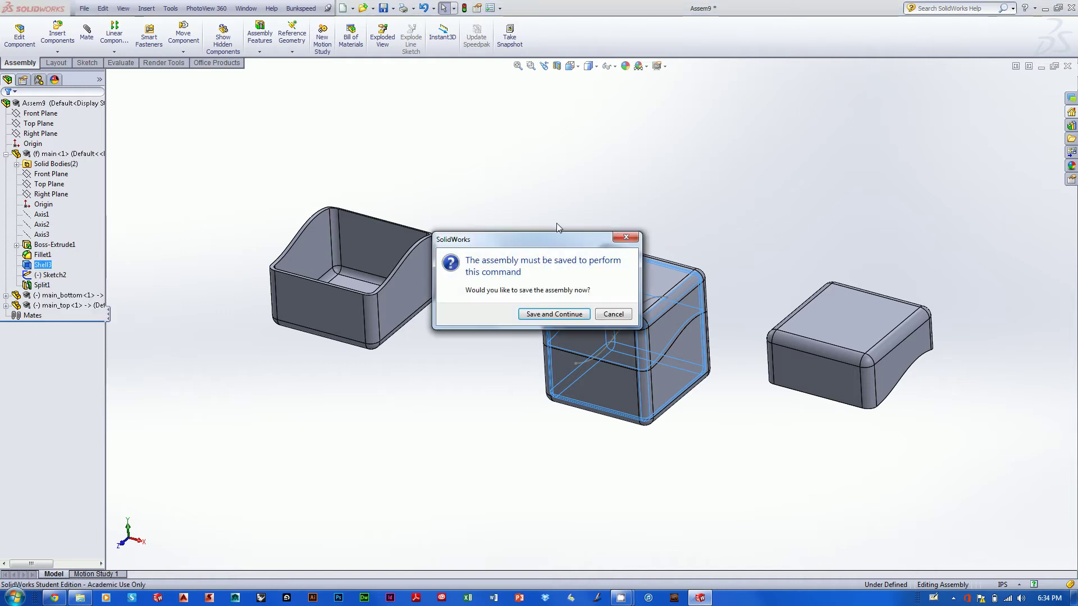
{"action": "left_click_drag", "start_coordinate": [551, 243], "coordinate": [626, 159]}
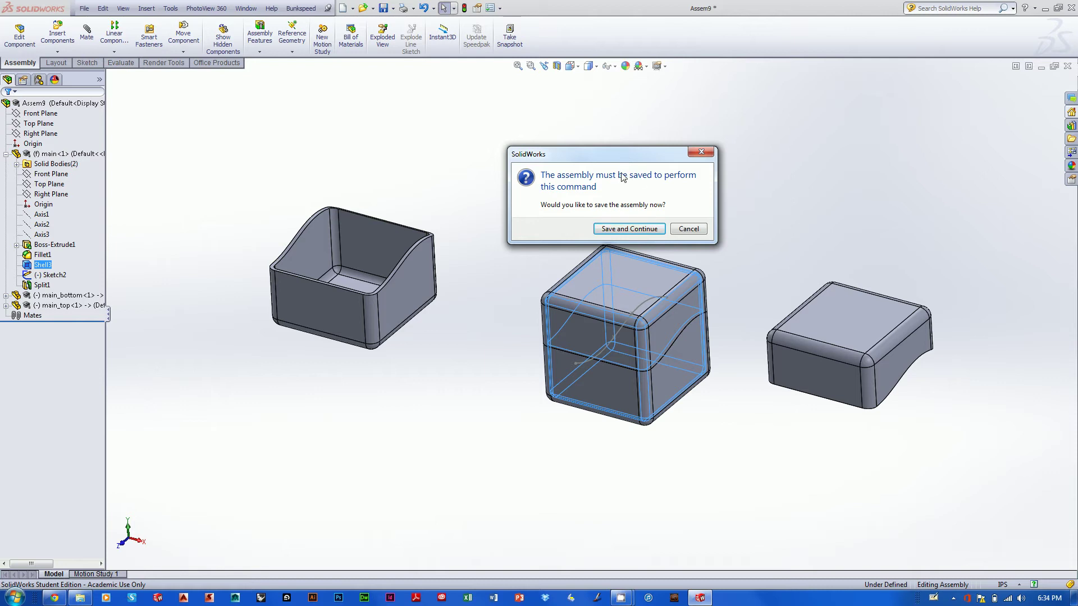
{"action": "left_click", "coordinate": [628, 229]}
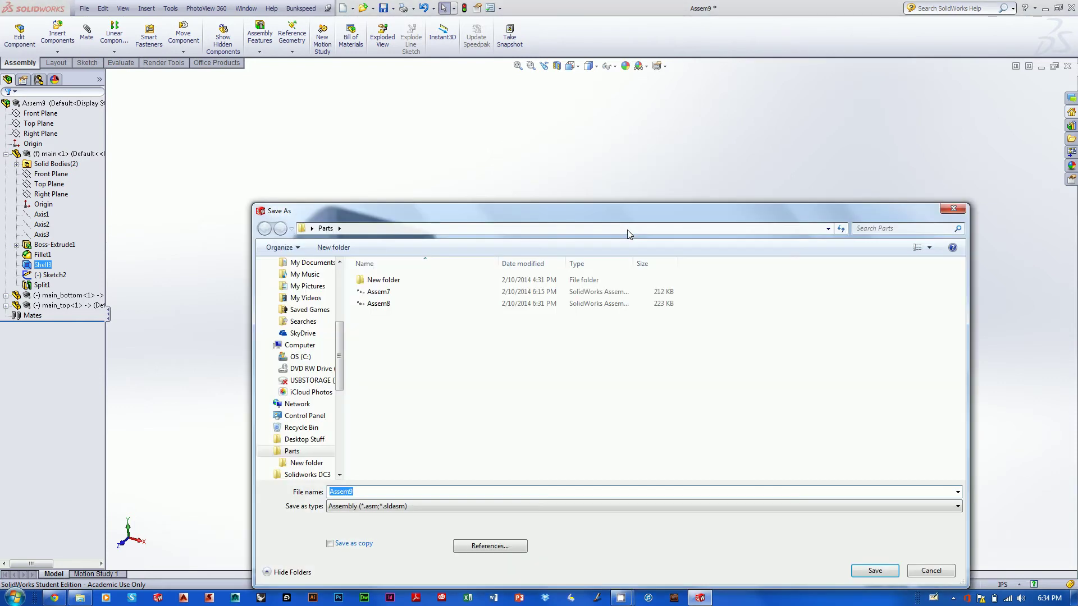
{"action": "key", "text": "Return"}
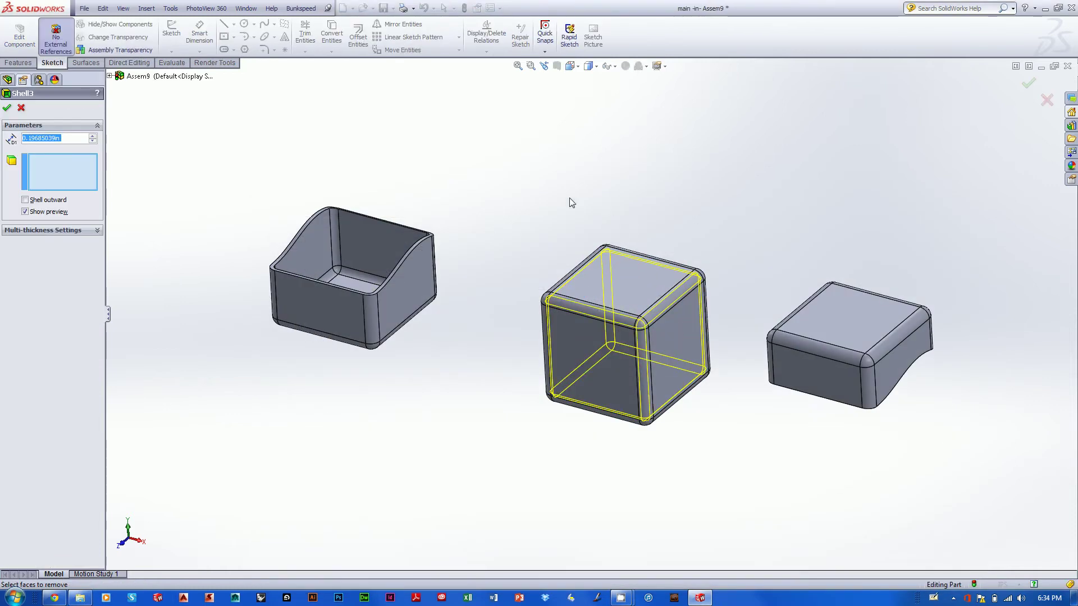
{"action": "left_click", "coordinate": [97, 230]}
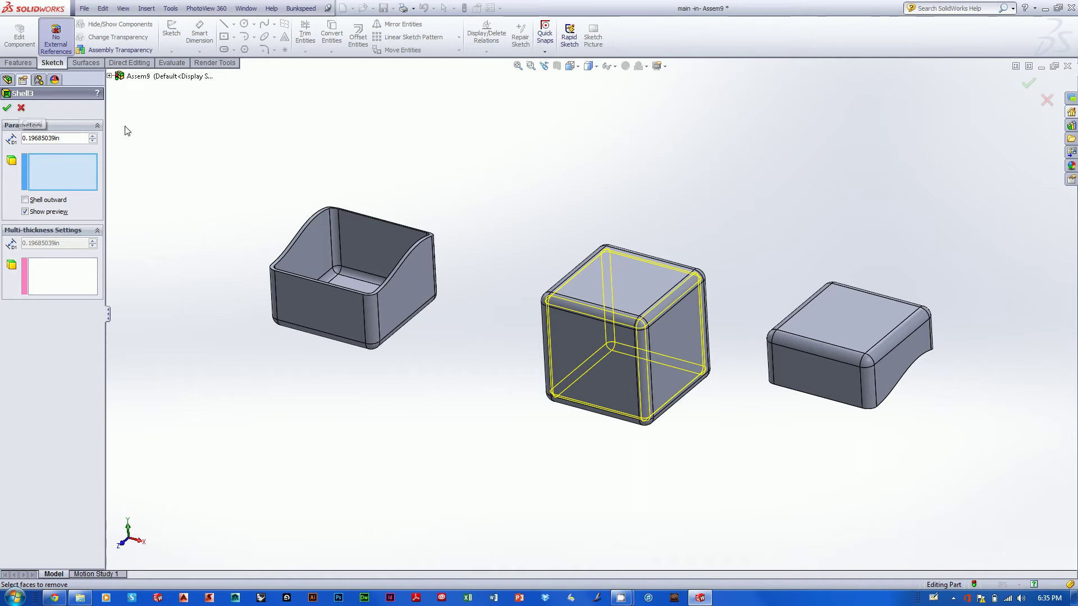
{"action": "left_click", "coordinate": [21, 107]}
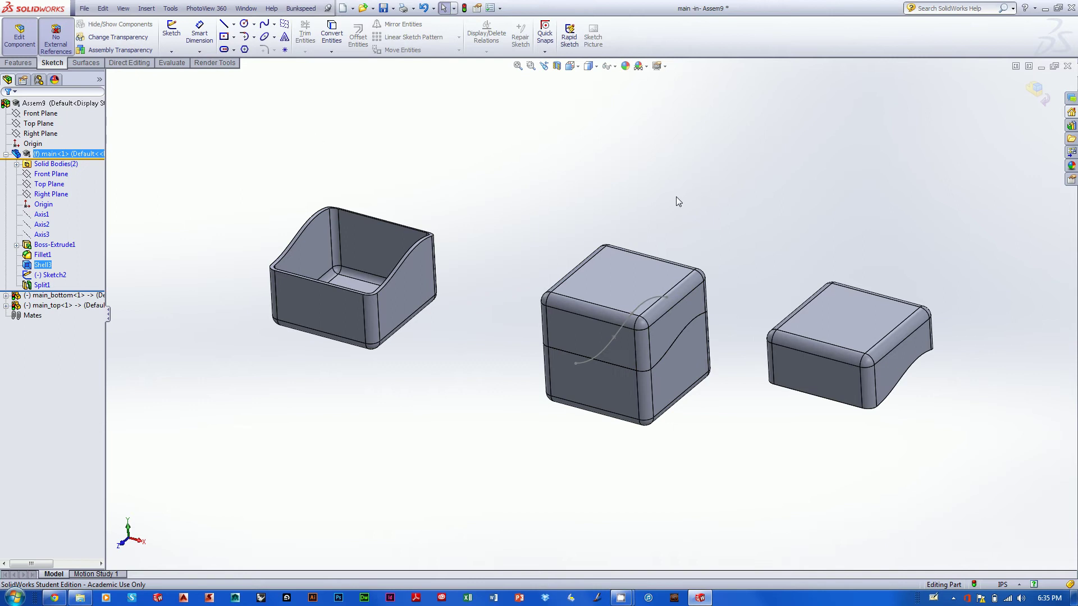
Switch the main part's units to MMGS (millimeter, gram, second) and review the thickness settings of Shell3
{"action": "left_click", "coordinate": [1008, 587]}
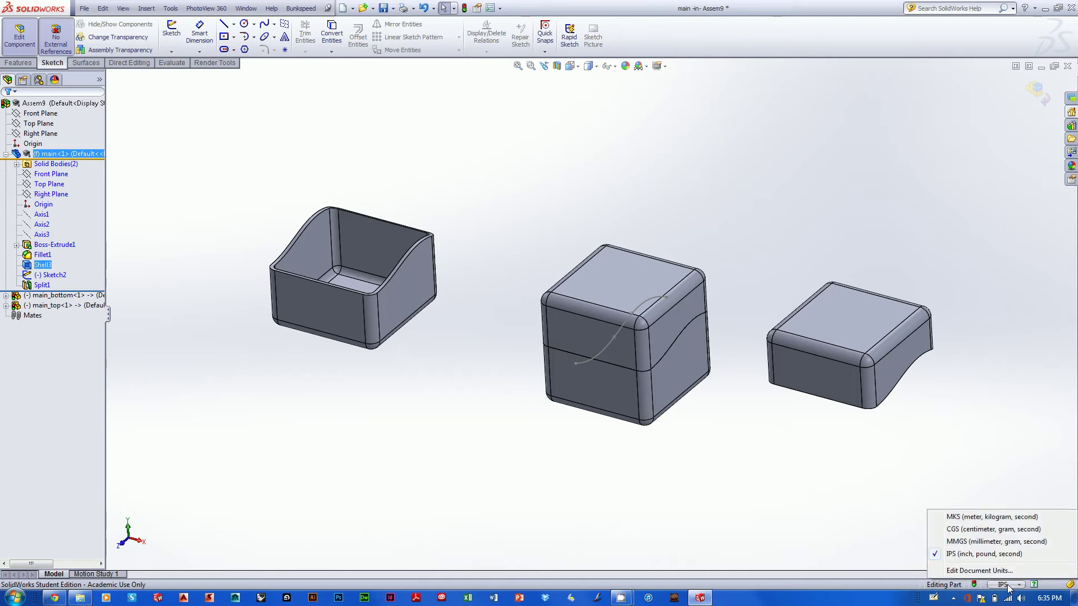
{"action": "left_click", "coordinate": [983, 543]}
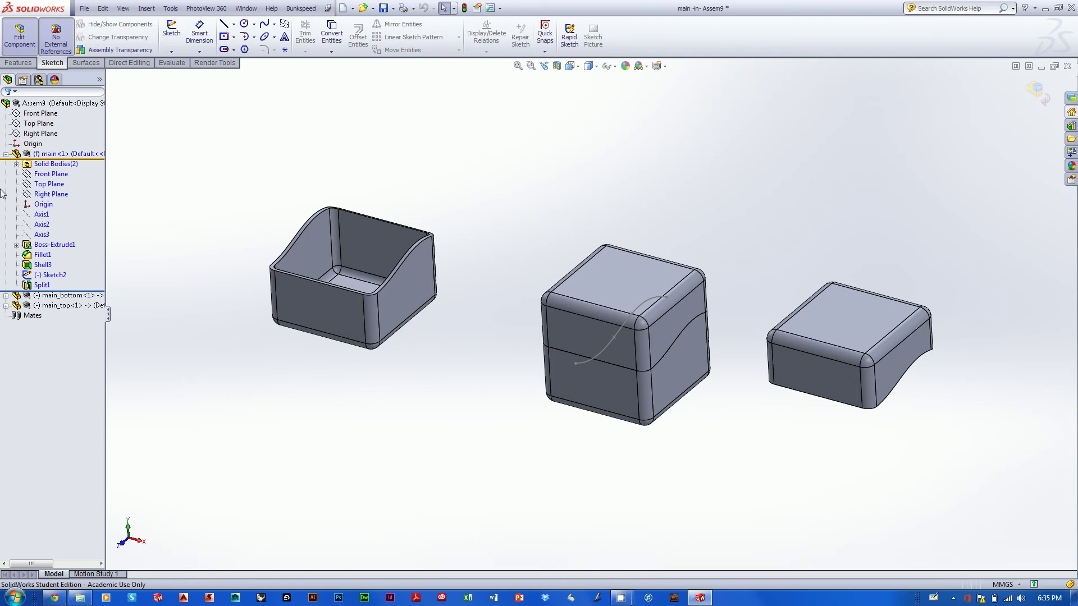
{"action": "right_click", "coordinate": [43, 265]}
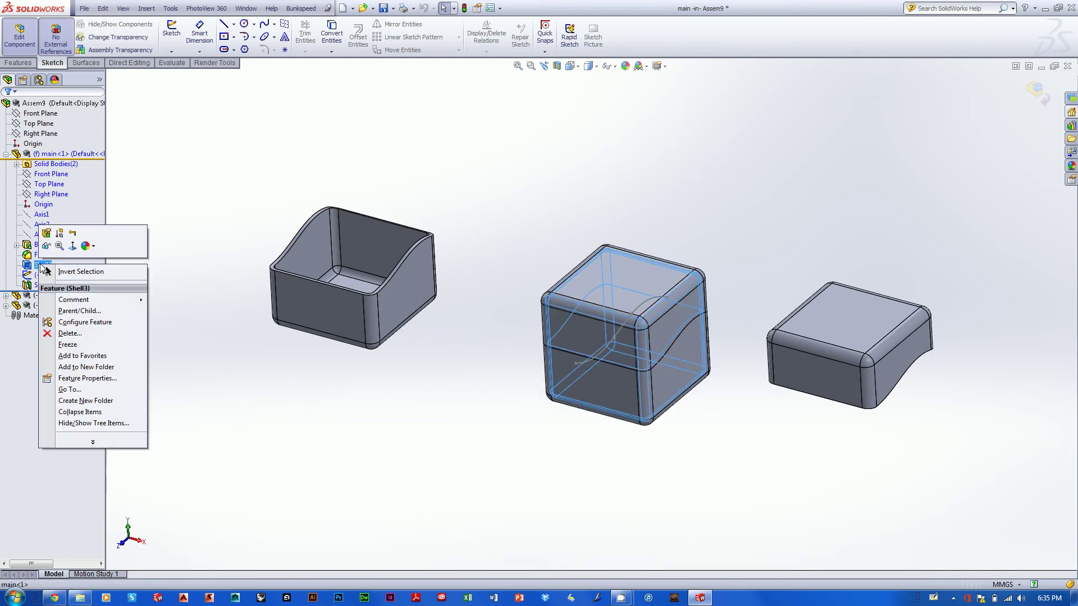
{"action": "left_click", "coordinate": [47, 232]}
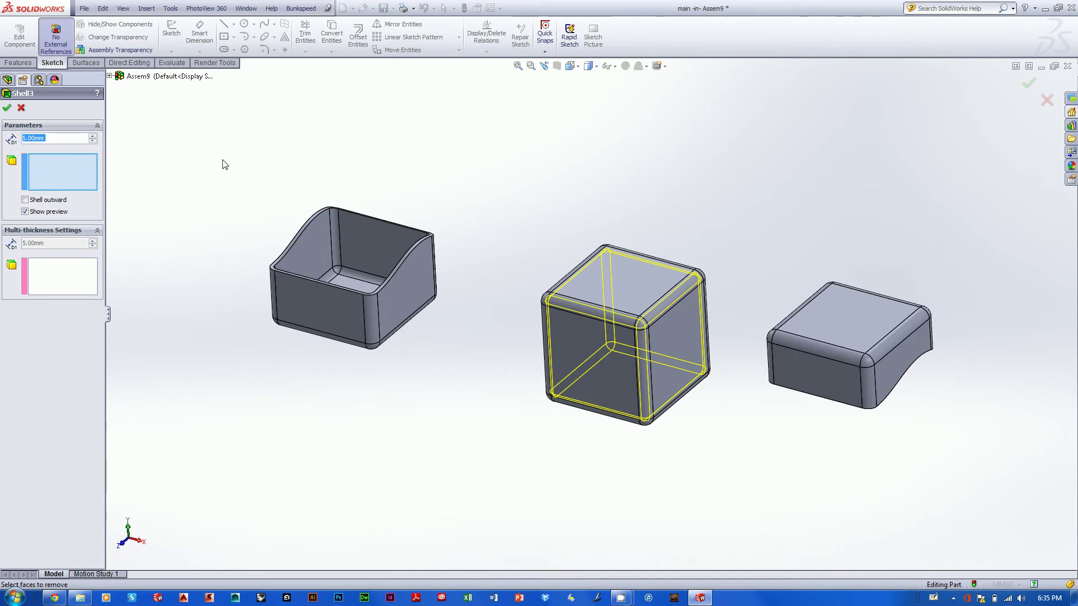
{"action": "left_click", "coordinate": [7, 109]}
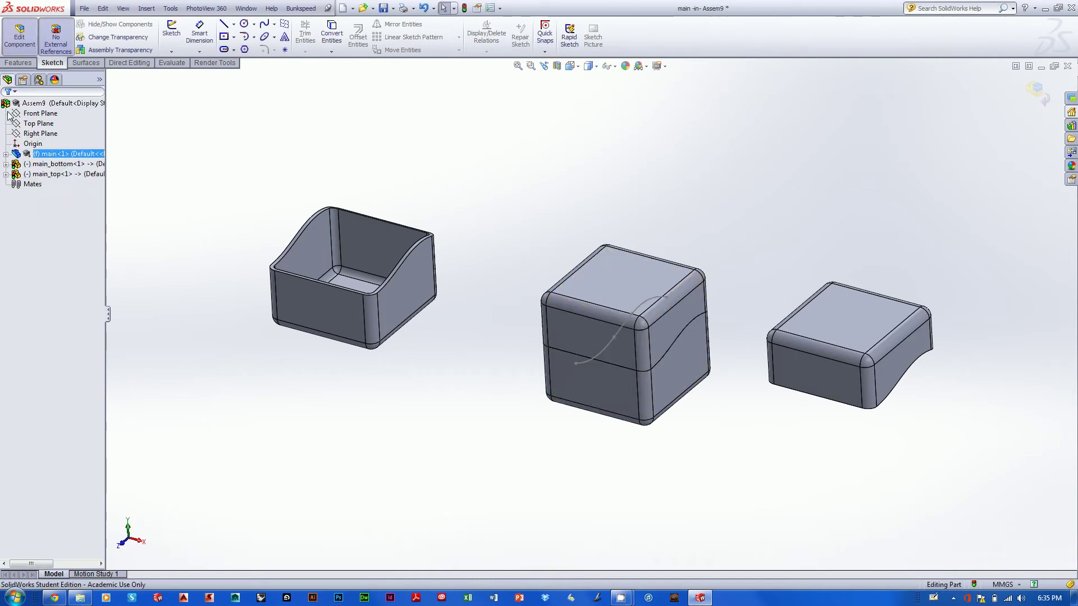
Review the trim tool and resulting bodies of the main component's Split1 feature, and return to editing the assembly
{"action": "left_click", "coordinate": [6, 155]}
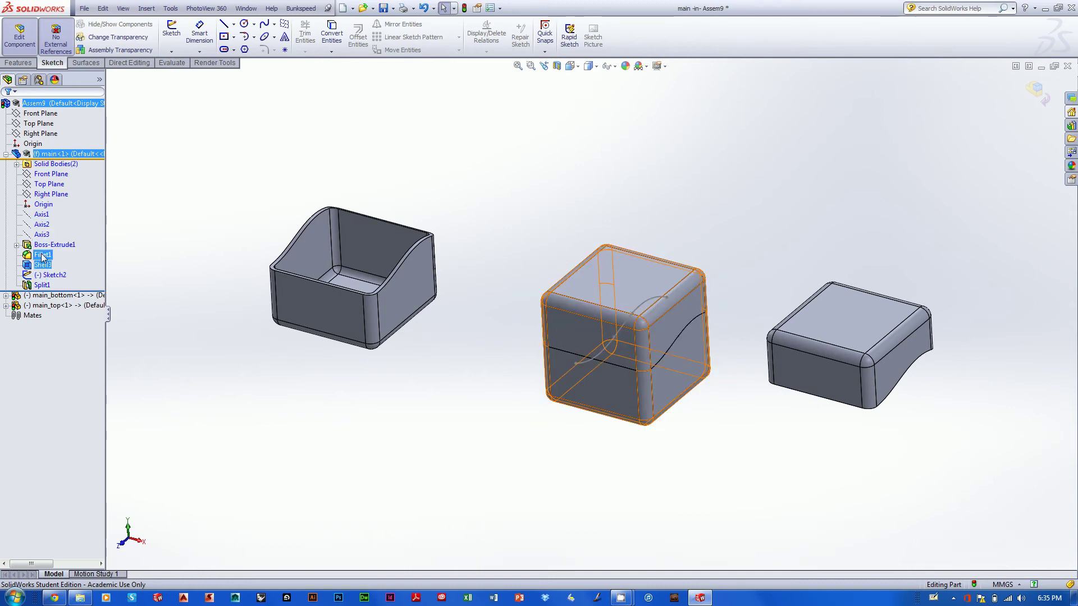
{"action": "right_click", "coordinate": [38, 286]}
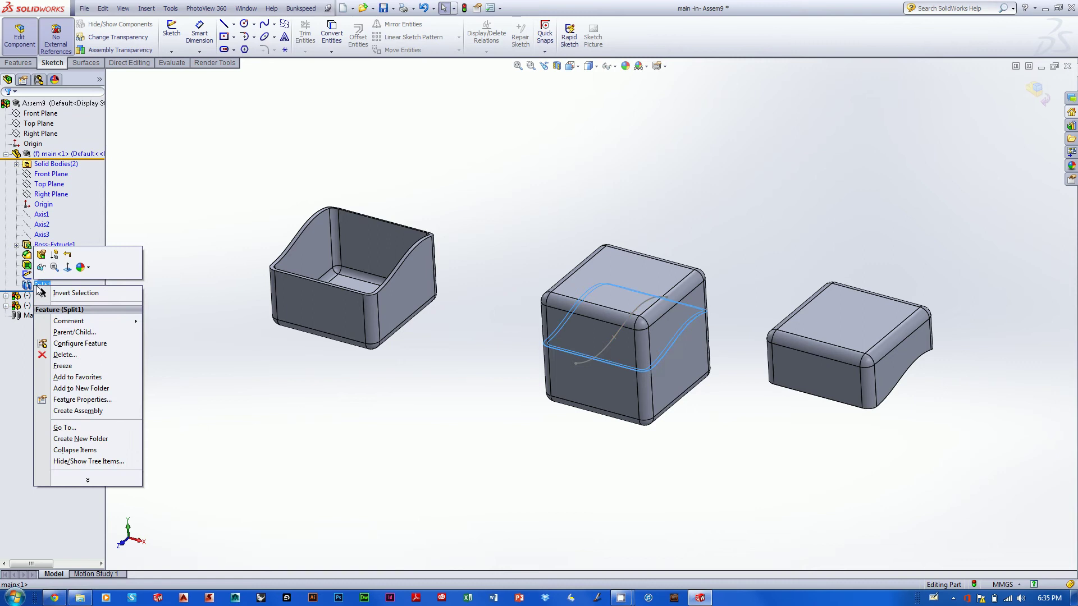
{"action": "left_click", "coordinate": [41, 254]}
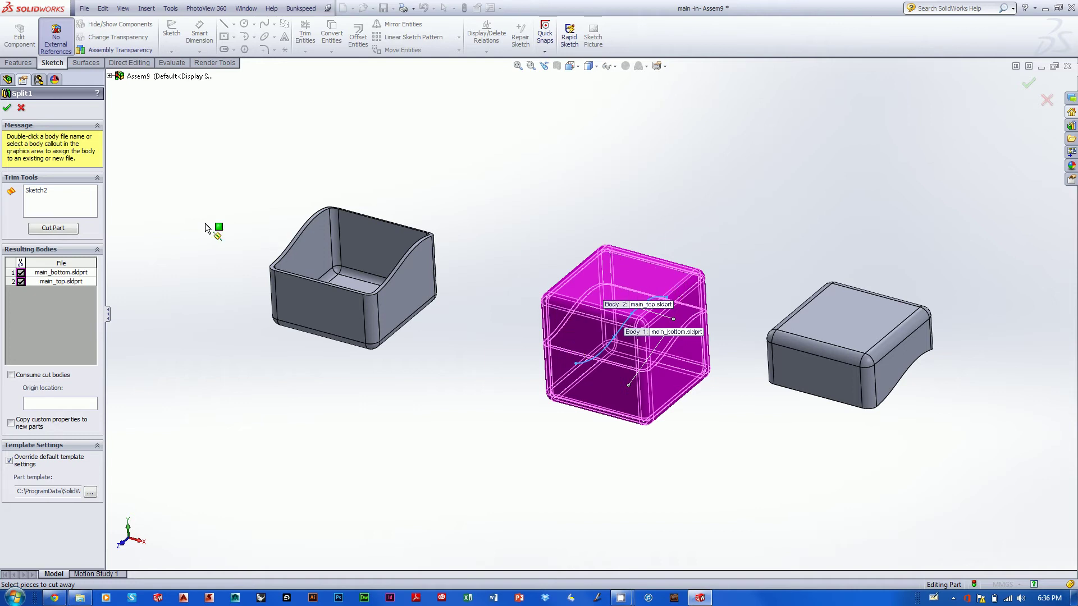
{"action": "left_click", "coordinate": [6, 107]}
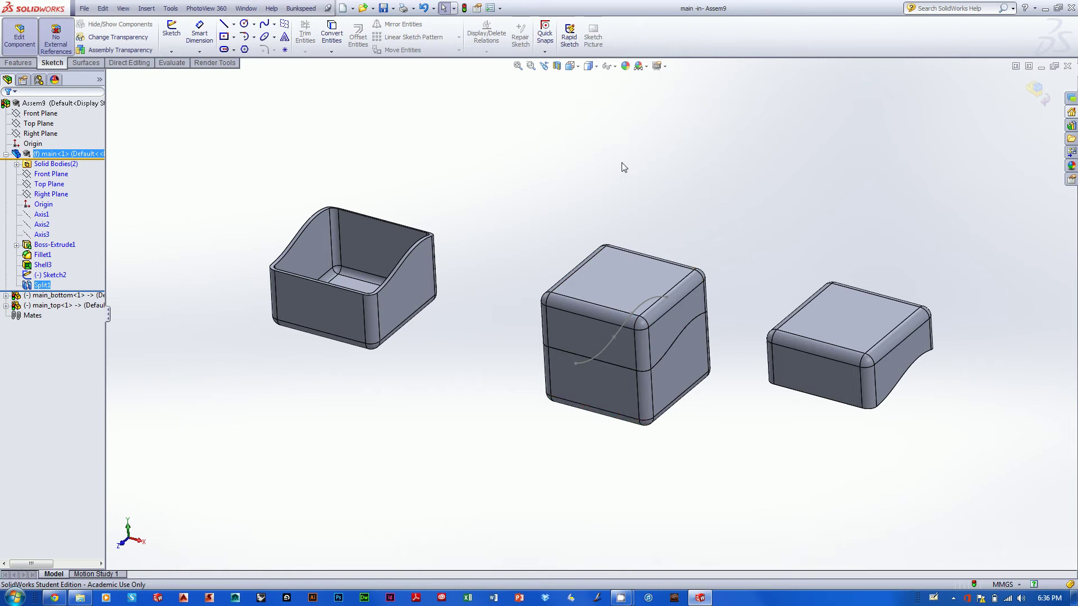
{"action": "left_click", "coordinate": [1035, 86]}
{"action": "left_click", "coordinate": [39, 202]}
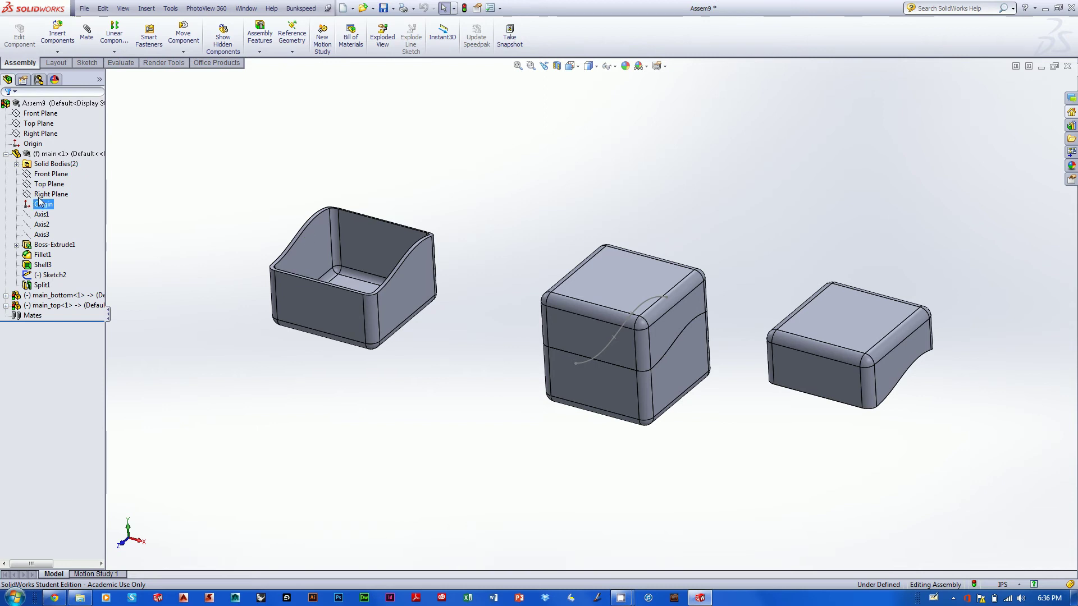
Collapse the main component's features in the tree and rebuild the assembly
{"action": "left_click", "coordinate": [5, 154]}
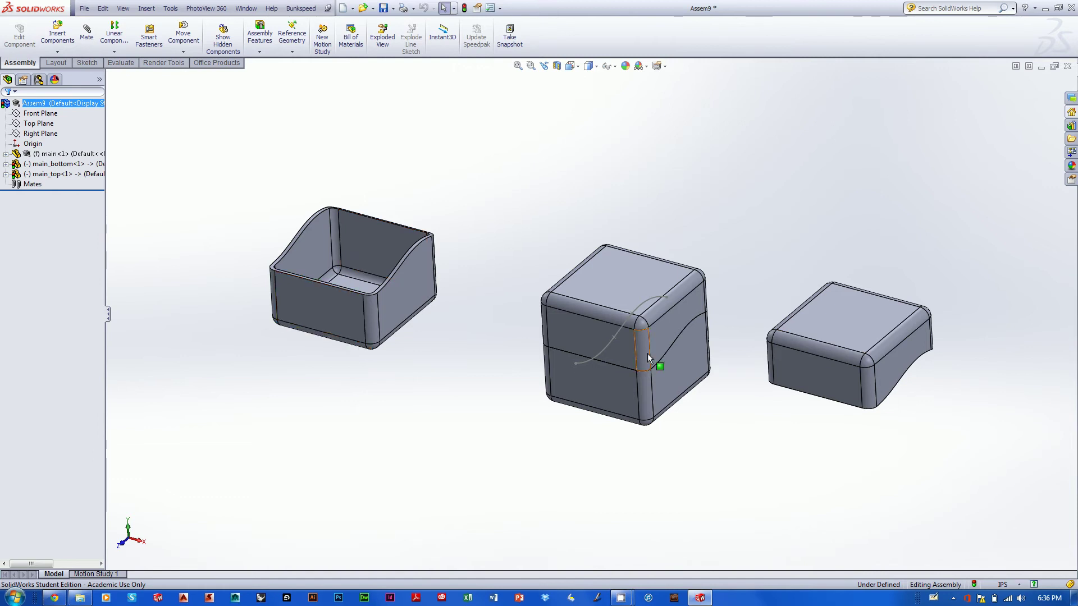
{"action": "left_click", "coordinate": [49, 164]}
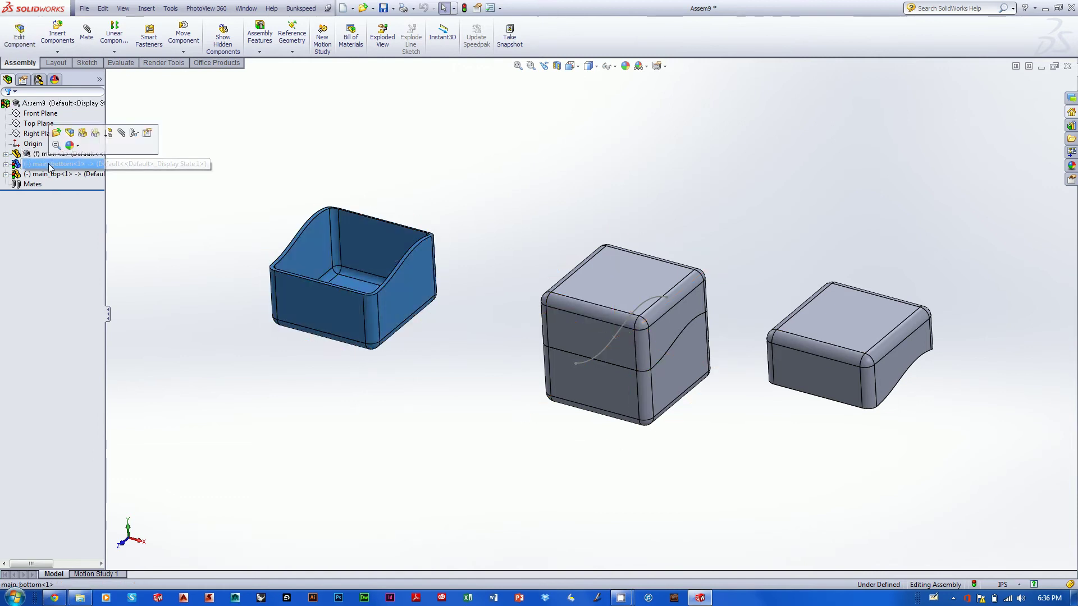
{"action": "left_click", "coordinate": [465, 8]}
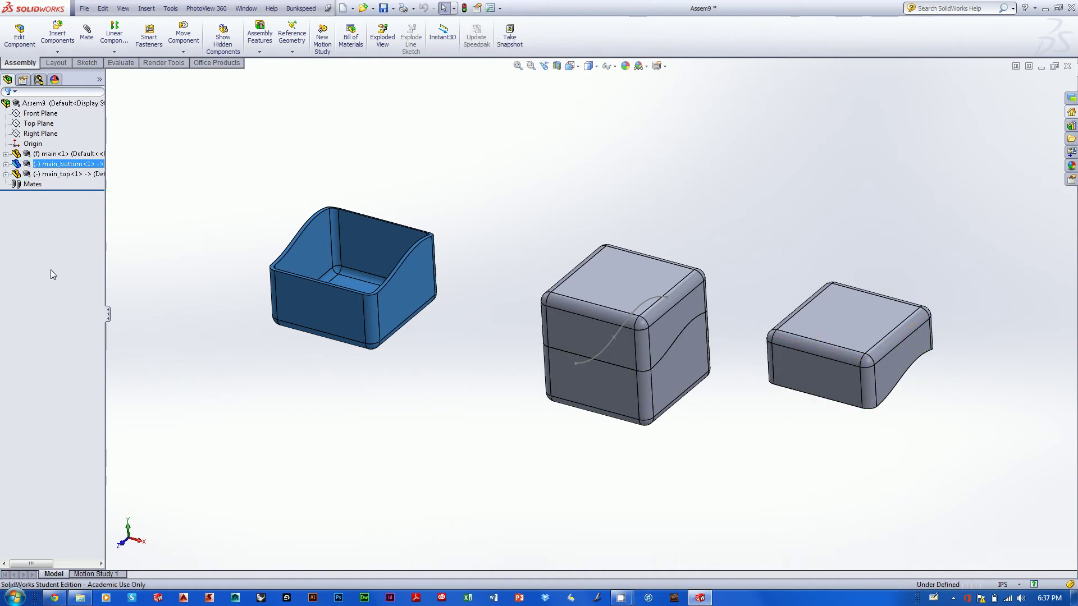
{"action": "left_click", "coordinate": [232, 152]}
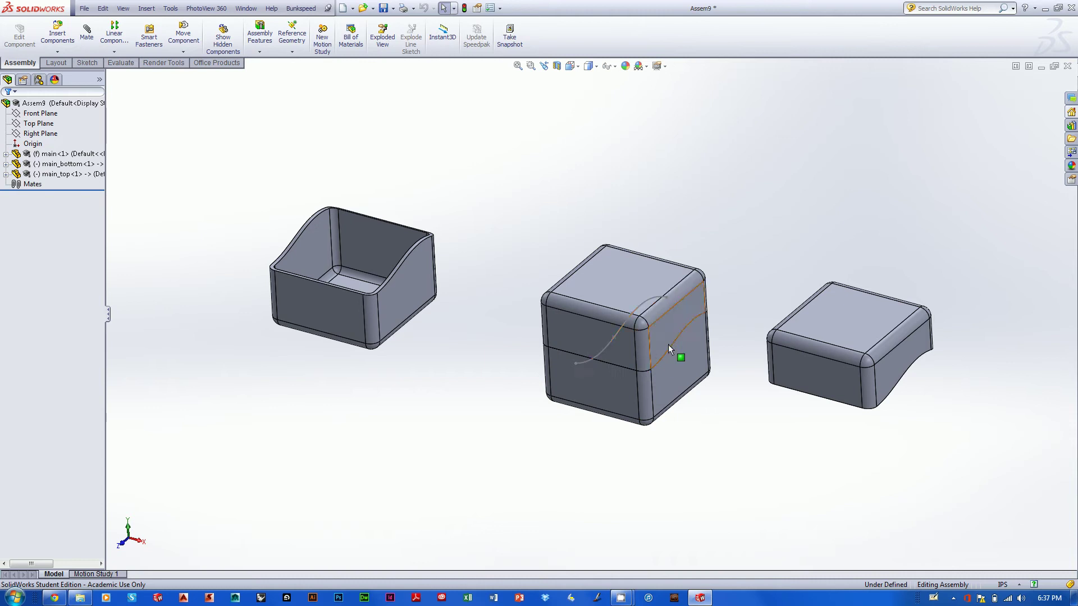
Edit the main component's split sketch in context, reshape its spline into a much deeper wave, and exit the sketch
{"action": "right_click", "coordinate": [608, 343]}
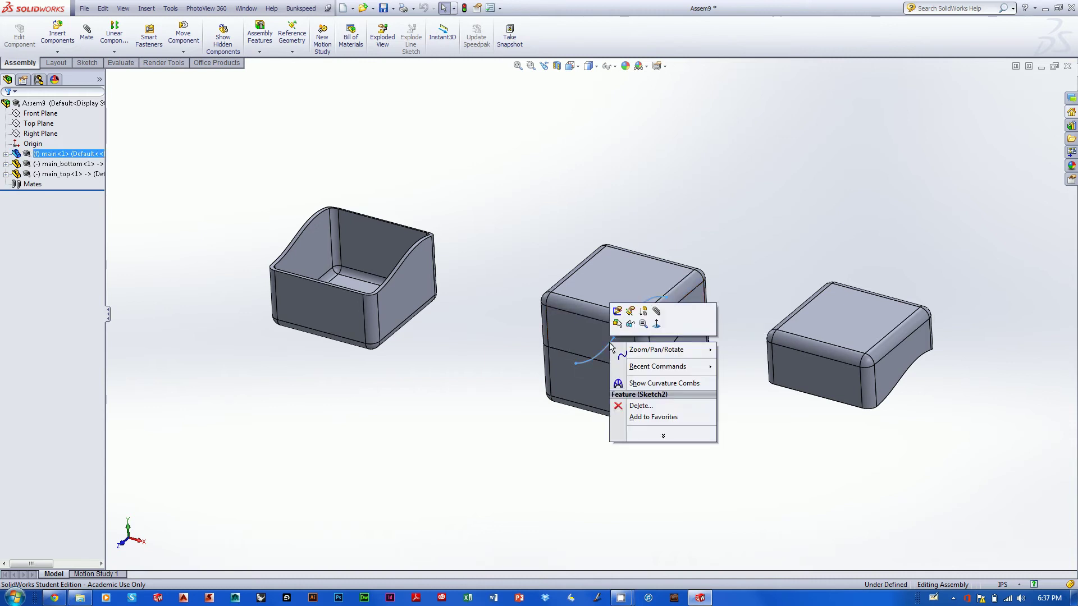
{"action": "left_click", "coordinate": [618, 312]}
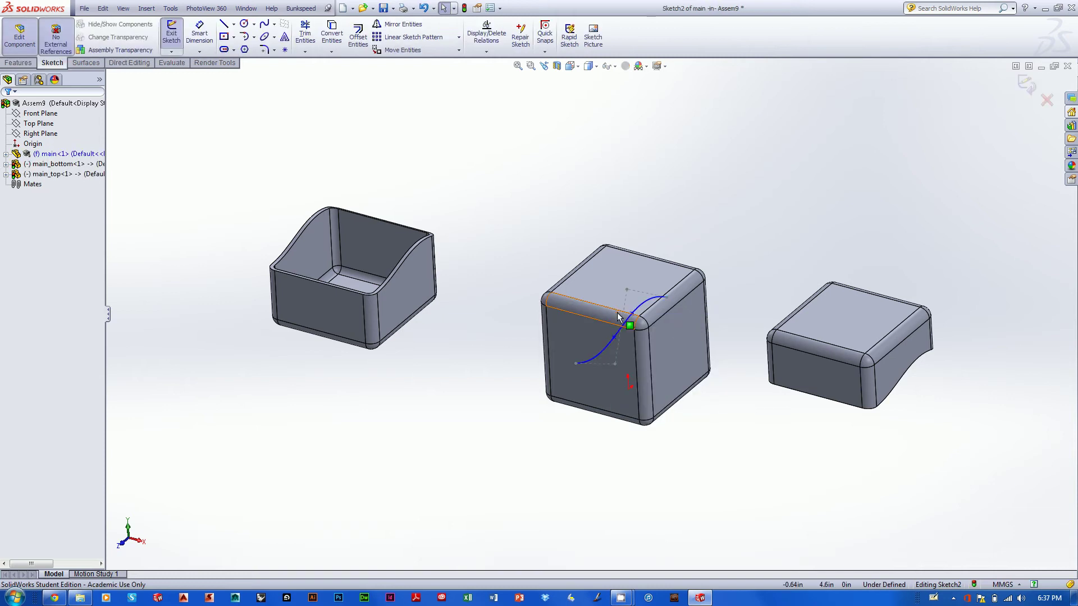
{"action": "key", "text": "ctrl+8"}
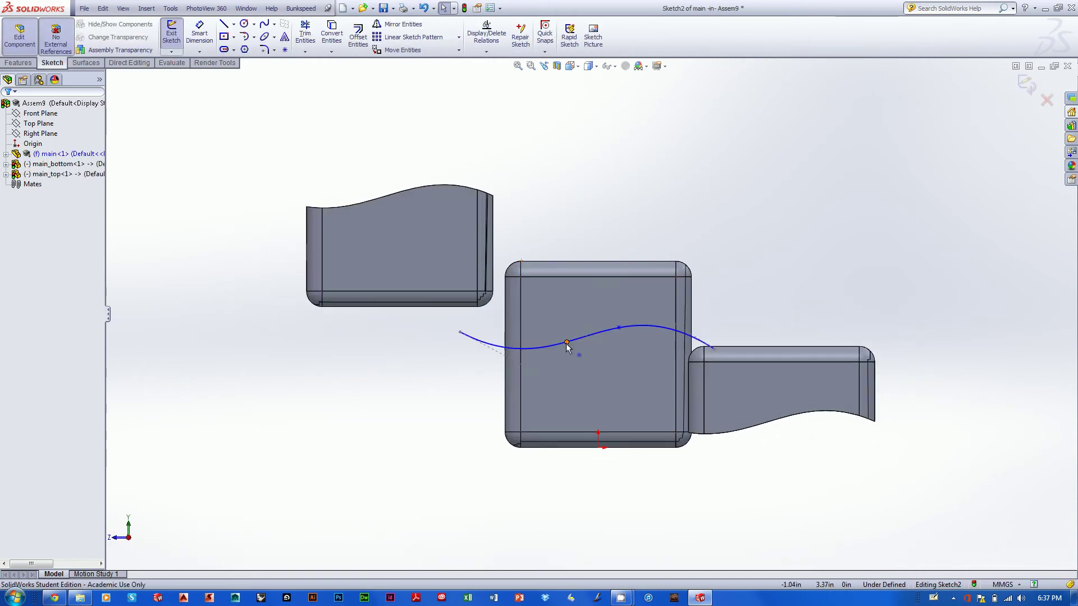
{"action": "left_click_drag", "start_coordinate": [567, 342], "coordinate": [571, 388]}
{"action": "left_click_drag", "start_coordinate": [601, 180], "coordinate": [630, 112]}
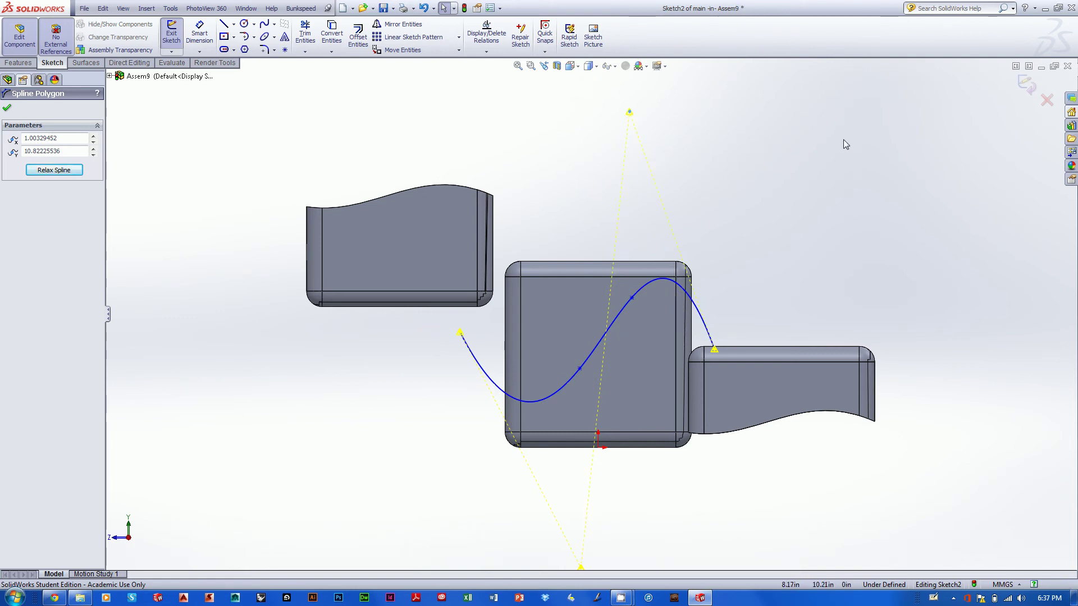
{"action": "left_click", "coordinate": [1025, 82]}
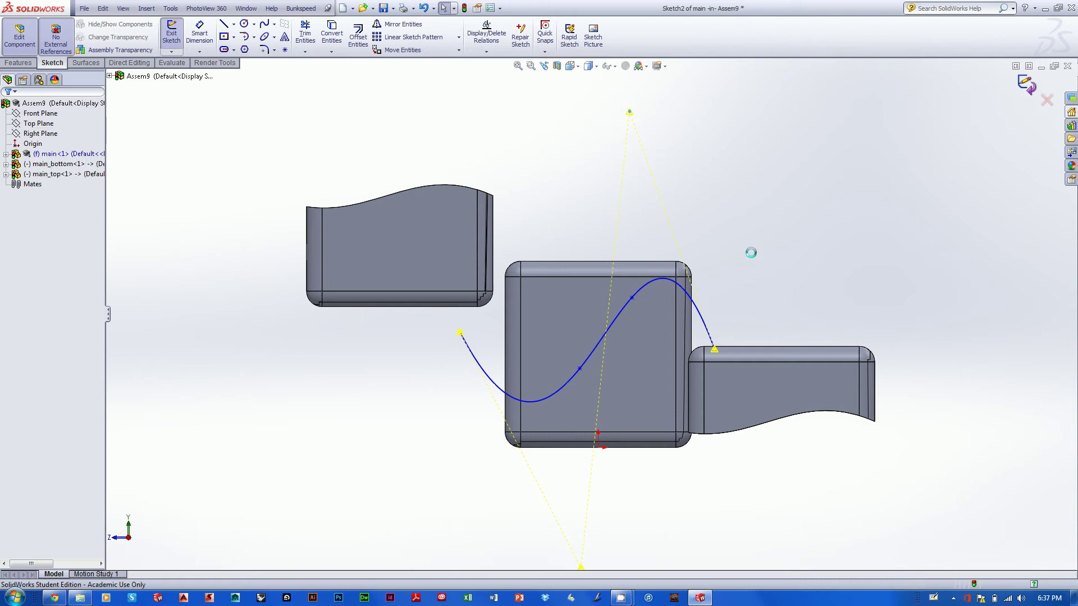
{"action": "mouse_move", "coordinate": [618, 175]}
{"action": "middle_mouse_down"}
{"action": "mouse_move", "coordinate": [688, 204]}
{"action": "mouse_move", "coordinate": [597, 178]}
{"action": "mouse_move", "coordinate": [659, 164]}
{"action": "mouse_move", "coordinate": [634, 171]}
{"action": "middle_mouse_up"}
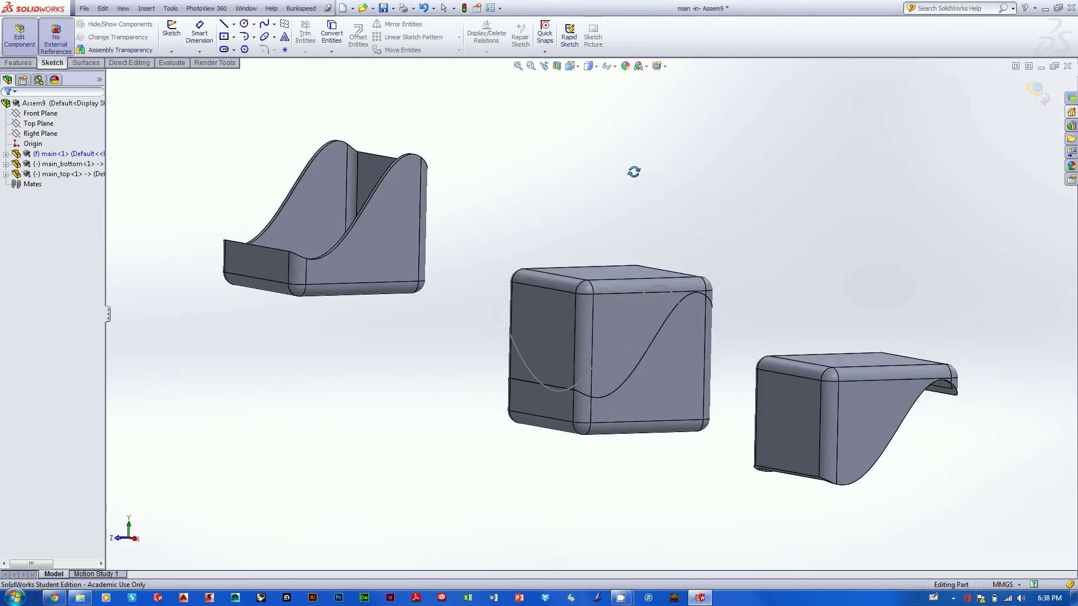
Undo the spline reshaping in the main component's split sketch and exit the sketch
{"action": "key", "text": "ctrl+z"}
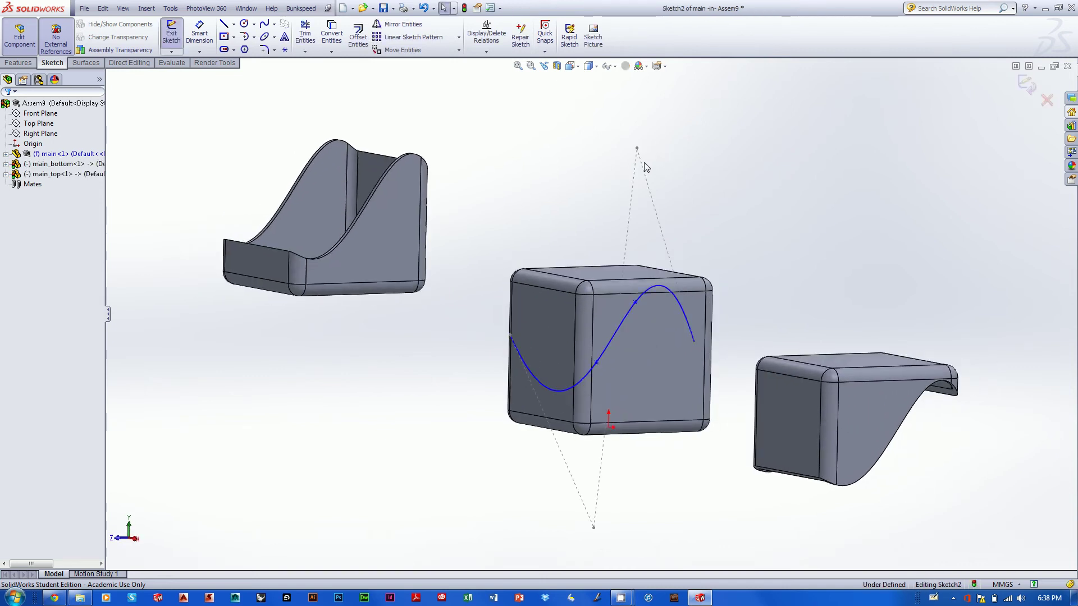
{"action": "key", "text": "ctrl+z"}
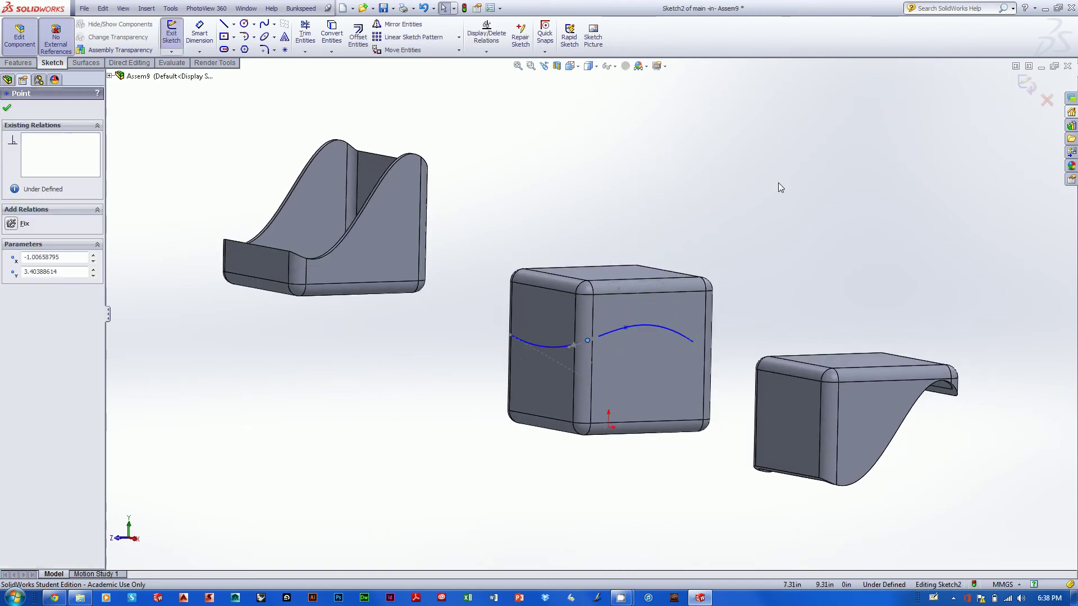
{"action": "left_click", "coordinate": [1026, 84]}
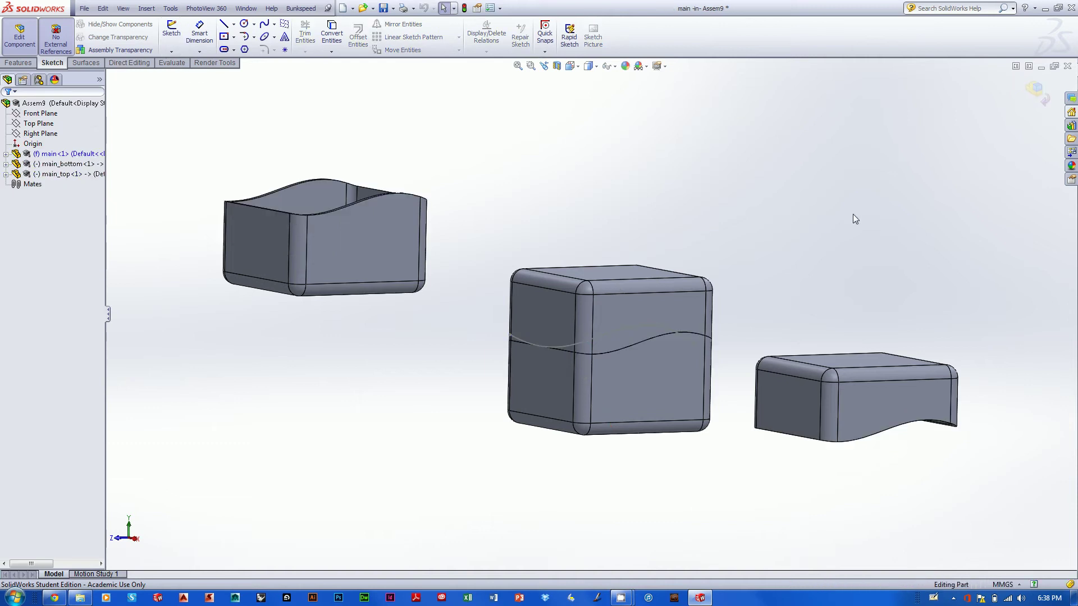
{"action": "middle_click_drag", "start_coordinate": [727, 146], "coordinate": [756, 230]}
{"action": "scroll", "coordinate": [784, 228], "scroll_direction": "up", "scroll_amount": 3}
{"action": "scroll", "coordinate": [780, 222], "scroll_direction": "down", "scroll_amount": 3}
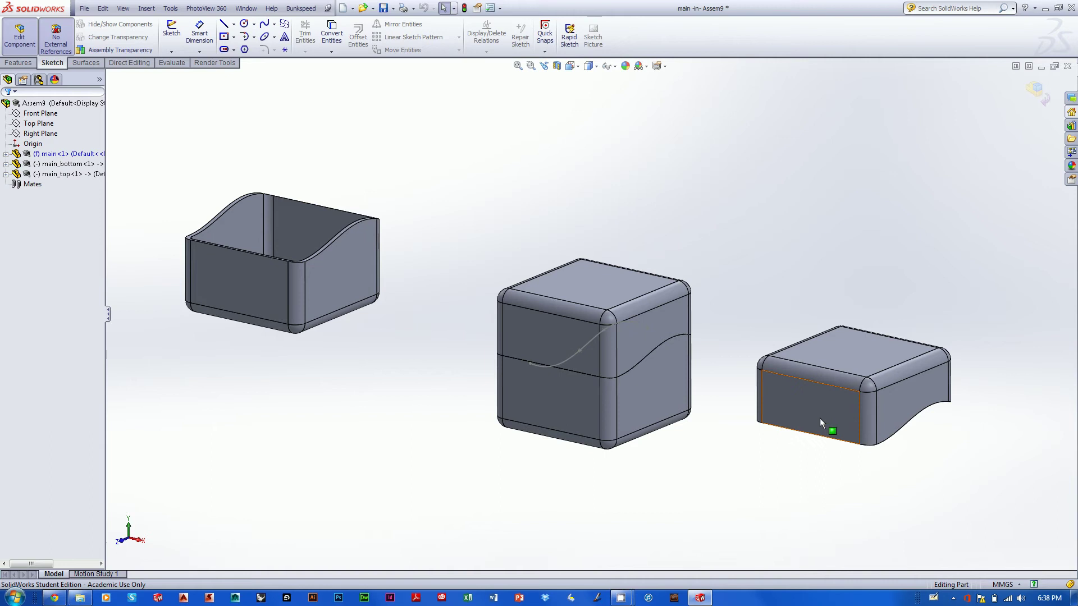
Try moving the top component above the main box, and undo the move
{"action": "left_click_drag", "start_coordinate": [865, 444], "coordinate": [800, 280], "text": "alt"}
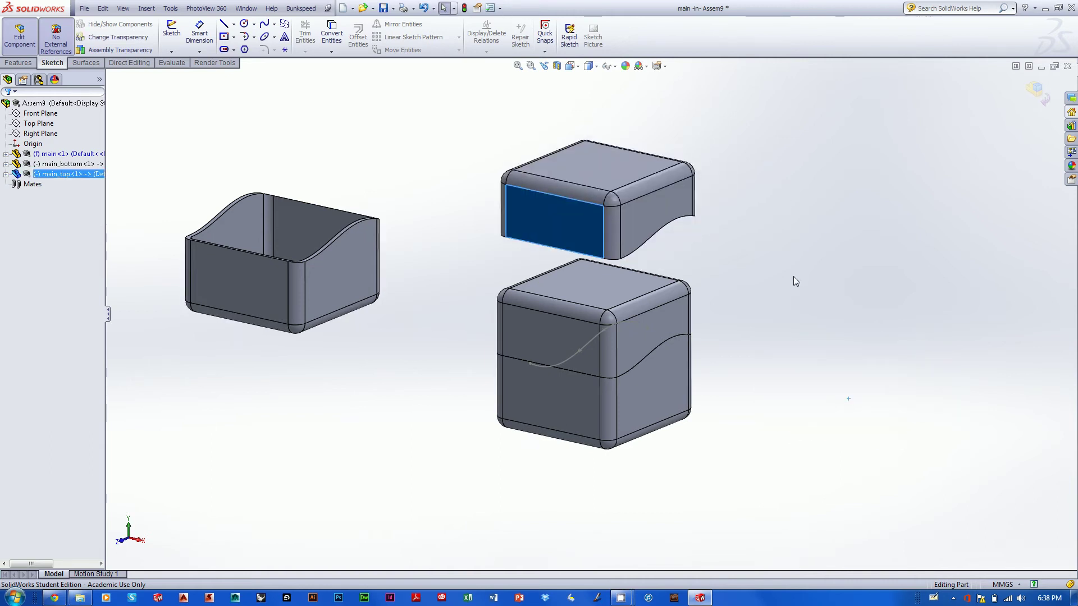
{"action": "key", "text": "ctrl+z"}
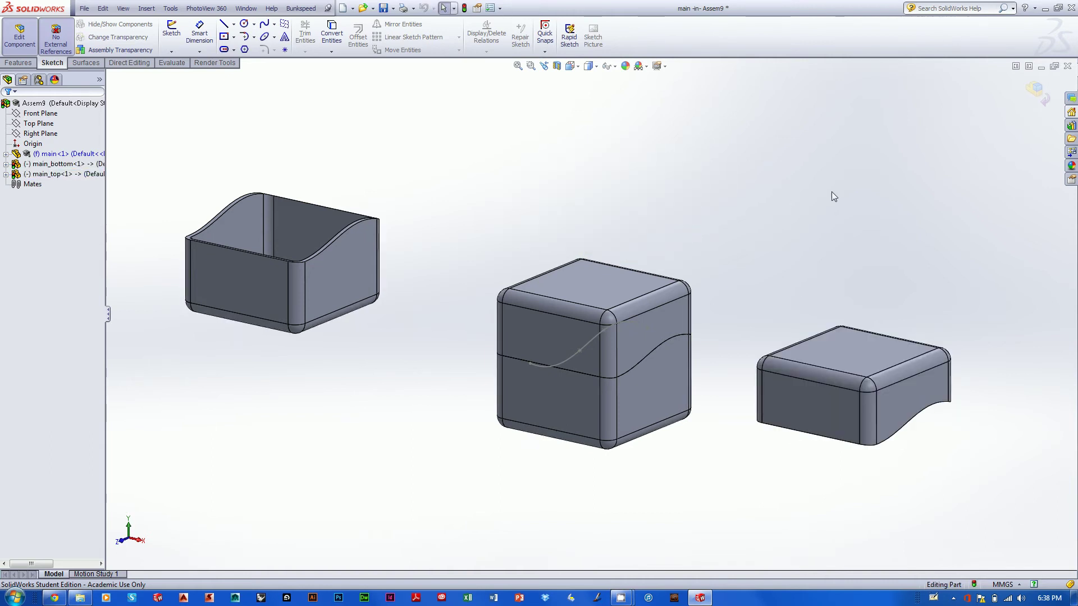
{"action": "key", "text": "z"}
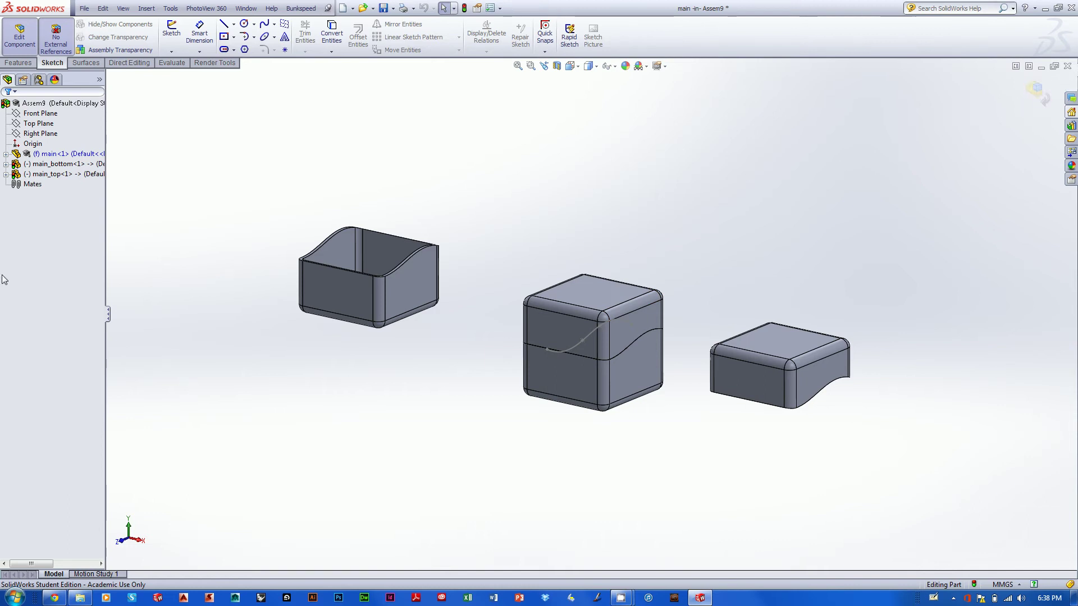
Return to editing the assembly and toggle the main component's visibility, leaving it hidden
{"action": "left_click", "coordinate": [1033, 90]}
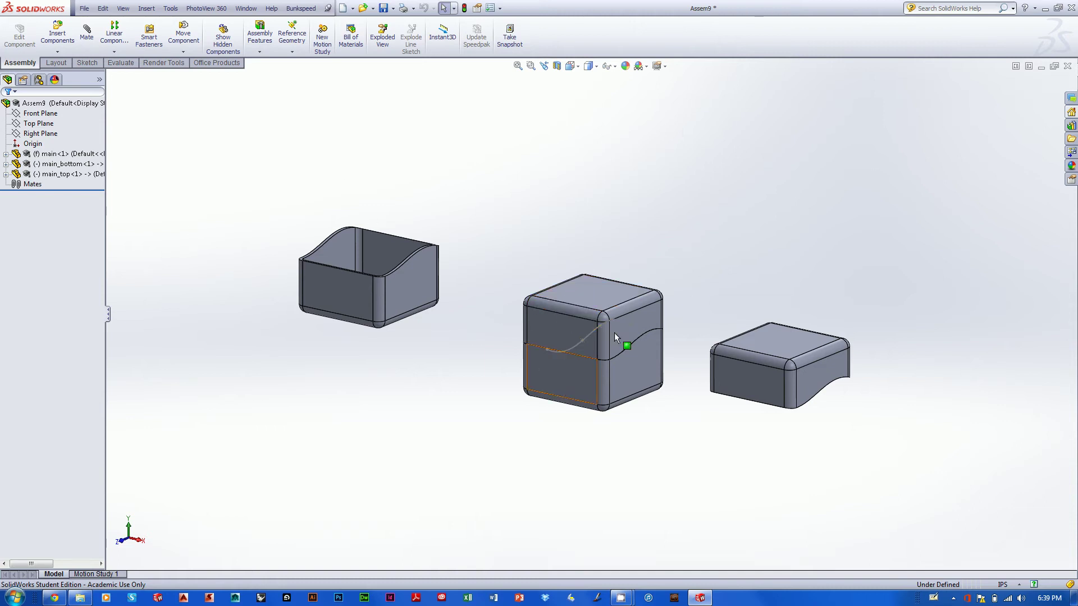
{"action": "right_click", "coordinate": [56, 158]}
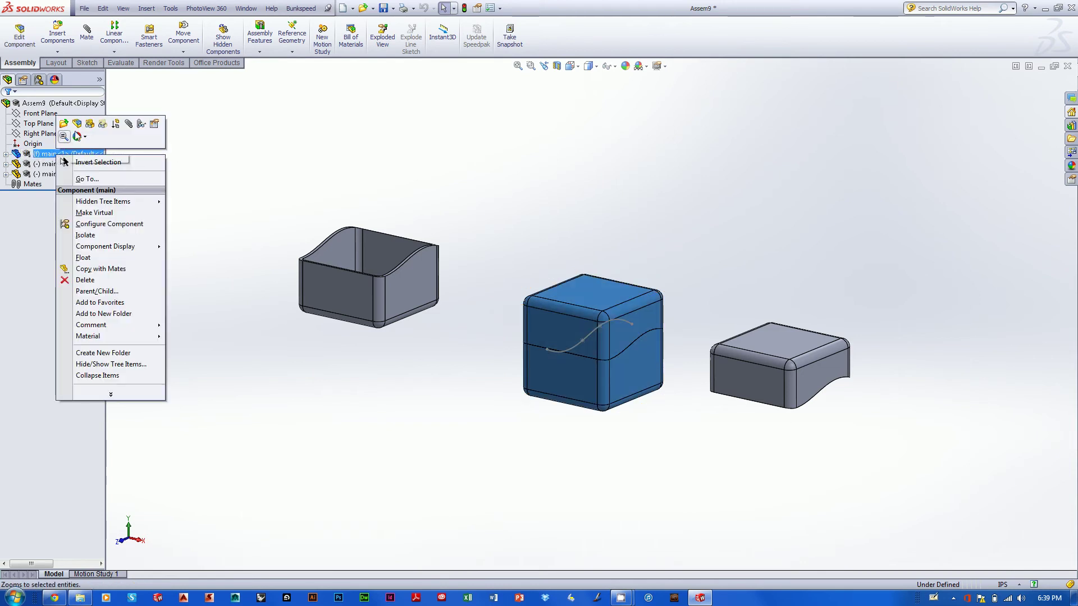
{"action": "key", "text": "Escape"}
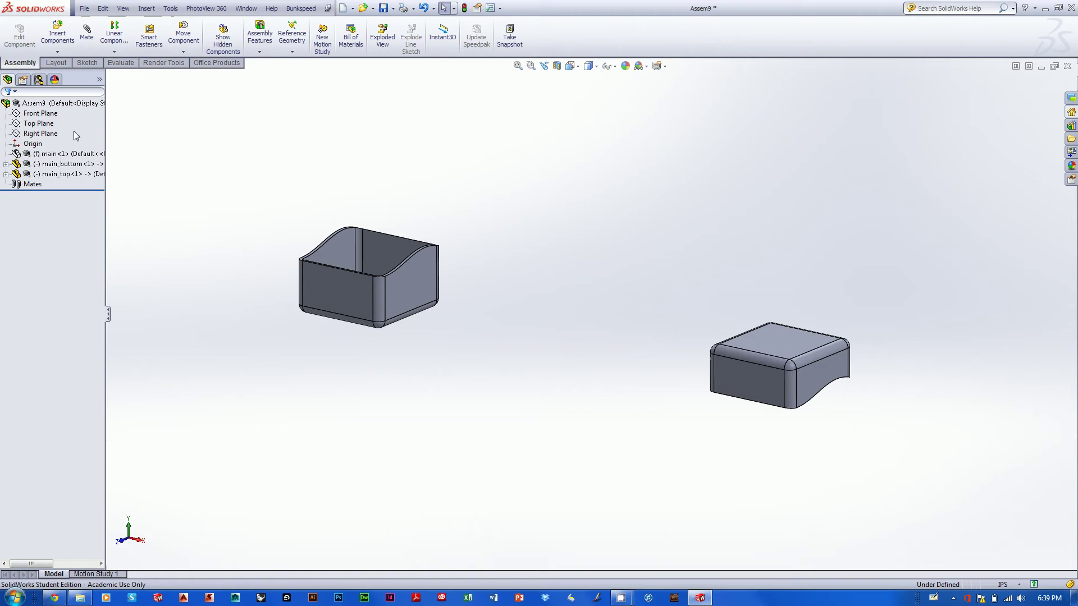
{"action": "right_click", "coordinate": [44, 157]}
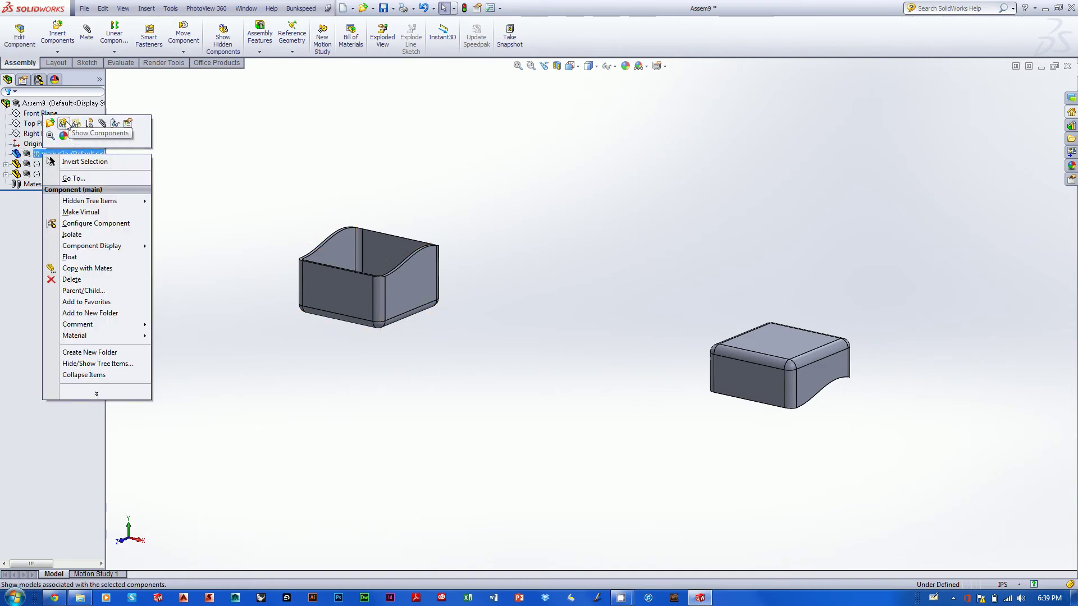
{"action": "left_click", "coordinate": [63, 123]}
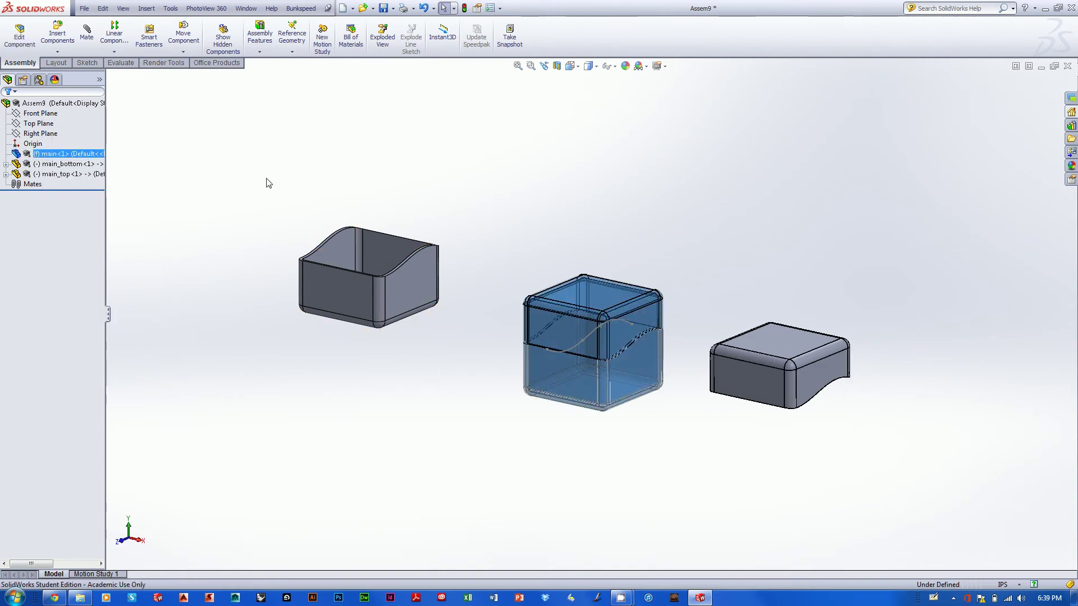
{"action": "right_click", "coordinate": [79, 157]}
{"action": "left_click", "coordinate": [110, 123]}
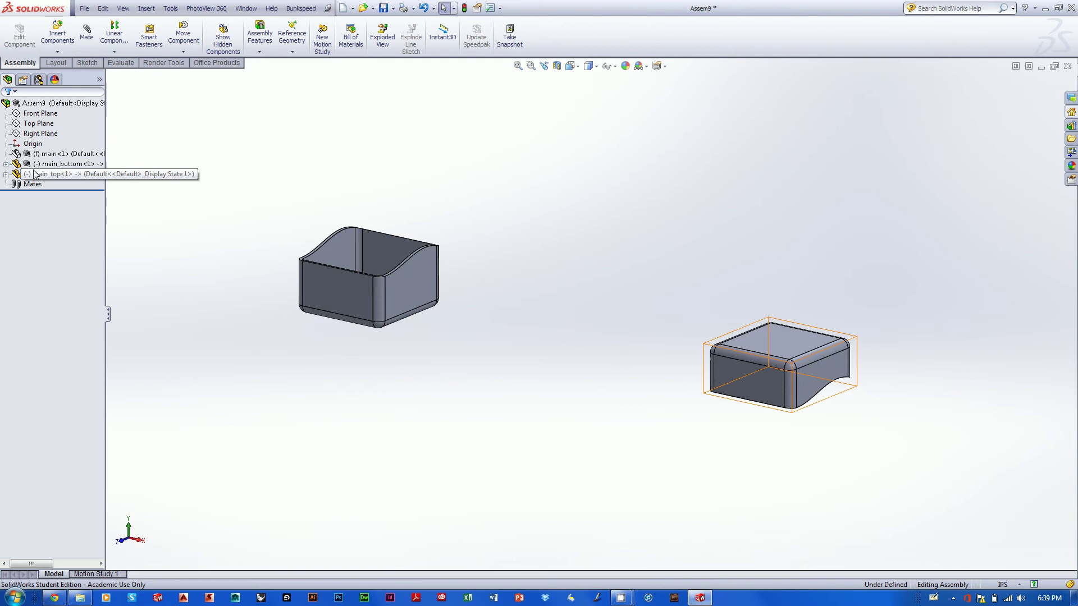
Move the loose bottom and top components so that the top floats above the open bottom box
{"action": "left_click_drag", "start_coordinate": [332, 274], "coordinate": [556, 449]}
{"action": "left_click_drag", "start_coordinate": [757, 386], "coordinate": [504, 229]}
{"action": "left_click_drag", "start_coordinate": [380, 249], "coordinate": [477, 356]}
{"action": "left_click", "coordinate": [669, 252]}
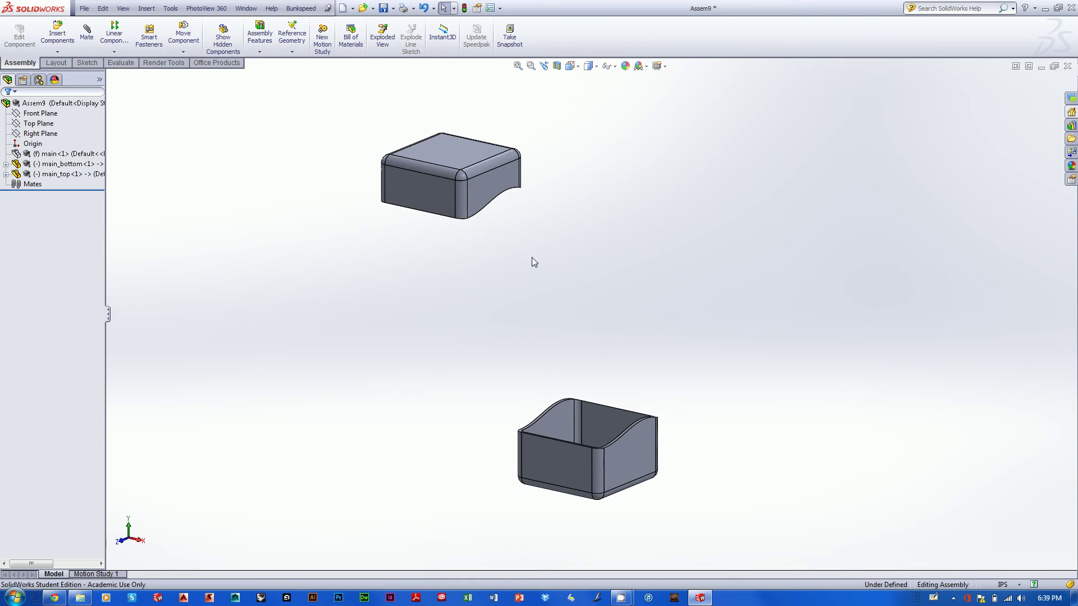
{"action": "left_click_drag", "start_coordinate": [407, 205], "coordinate": [534, 276]}
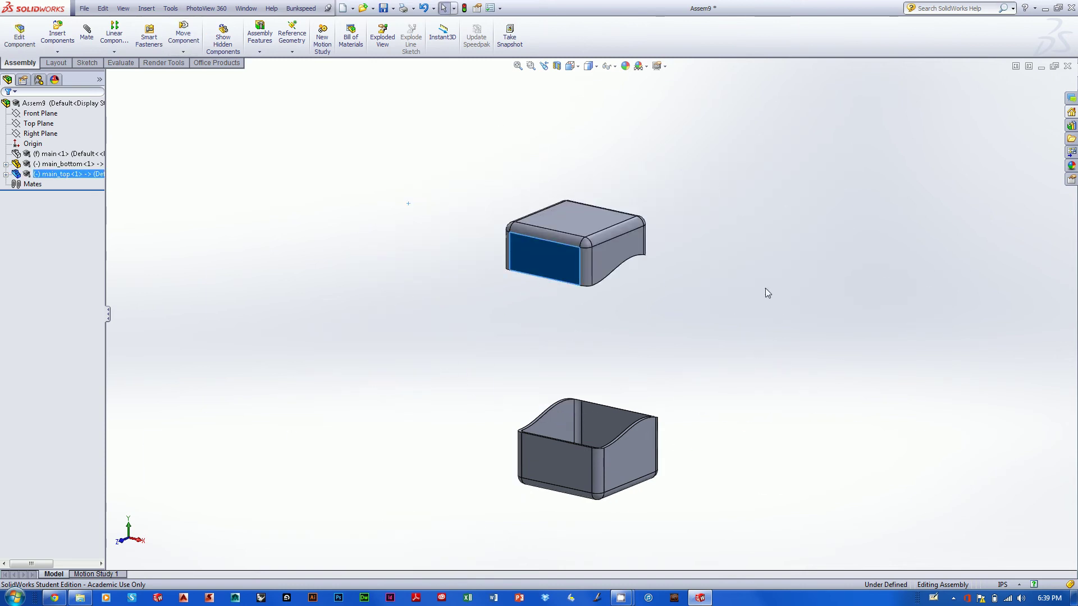
{"action": "mouse_move", "coordinate": [748, 272]}
{"action": "middle_mouse_down"}
{"action": "mouse_move", "coordinate": [708, 283]}
{"action": "mouse_move", "coordinate": [710, 258]}
{"action": "mouse_move", "coordinate": [850, 209]}
{"action": "mouse_move", "coordinate": [867, 215]}
{"action": "mouse_move", "coordinate": [710, 298]}
{"action": "mouse_move", "coordinate": [748, 301]}
{"action": "mouse_move", "coordinate": [723, 285]}
{"action": "middle_mouse_up"}
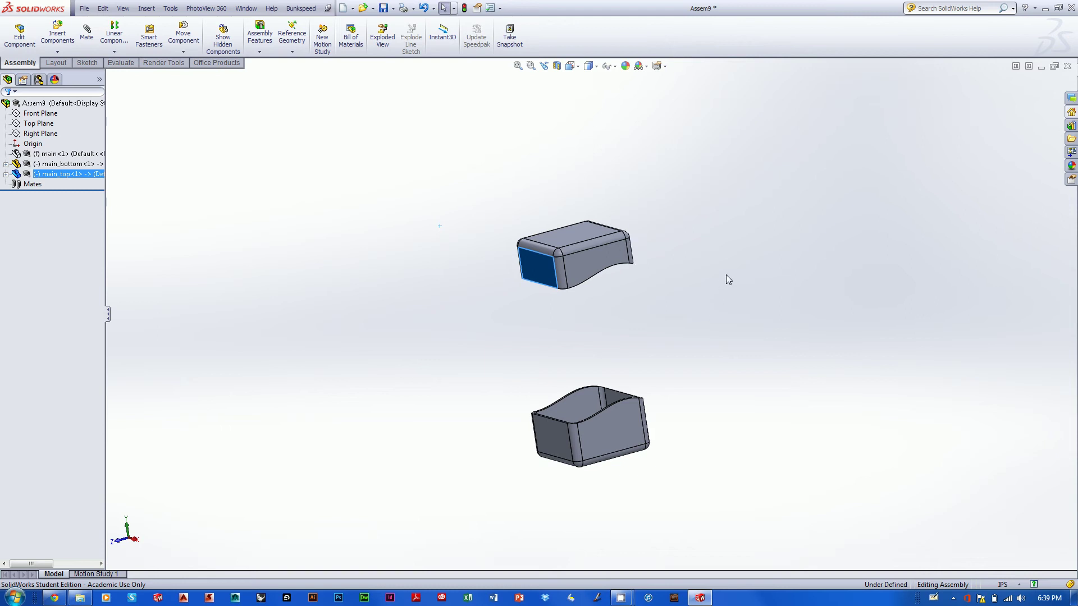
{"action": "middle_click_drag", "start_coordinate": [602, 305], "coordinate": [686, 306]}
{"action": "left_click", "coordinate": [646, 312]}
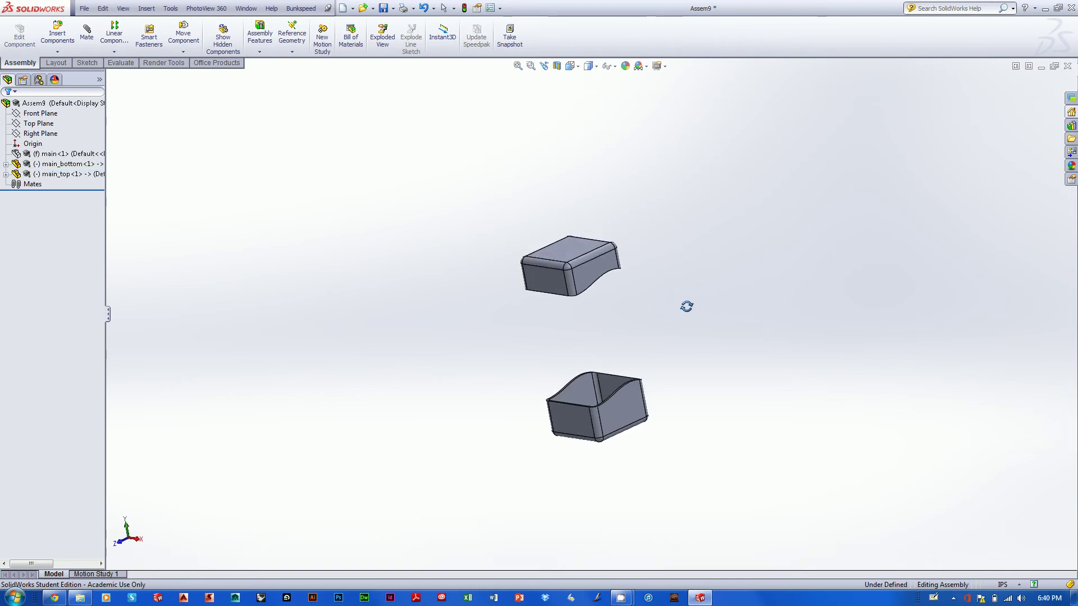
Try to fit the top component onto the bottom component by hand, inspecting their alignment from several angles
{"action": "left_click_drag", "start_coordinate": [566, 272], "coordinate": [469, 311]}
{"action": "left_click", "coordinate": [762, 279]}
{"action": "middle_click_drag", "start_coordinate": [761, 279], "coordinate": [715, 274]}
{"action": "middle_click_drag", "start_coordinate": [666, 391], "coordinate": [553, 308]}
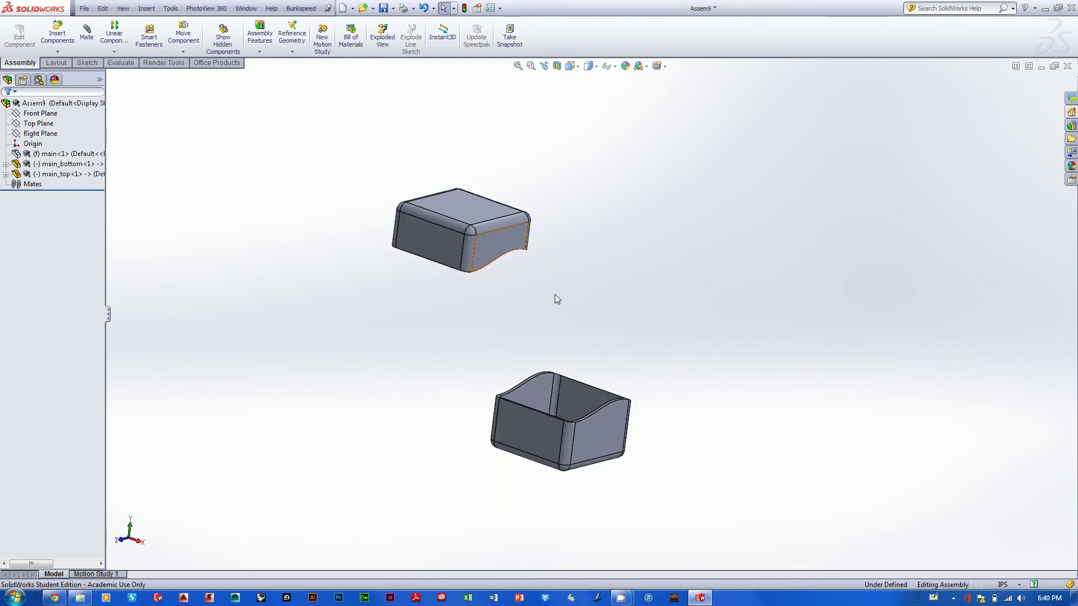
{"action": "left_click_drag", "start_coordinate": [432, 241], "coordinate": [539, 394]}
{"action": "middle_click_drag", "start_coordinate": [540, 393], "coordinate": [551, 316]}
{"action": "left_click", "coordinate": [493, 284]}
{"action": "middle_click_drag", "start_coordinate": [777, 262], "coordinate": [551, 383]}
{"action": "left_click", "coordinate": [573, 378]}
{"action": "left_click", "coordinate": [590, 389]}
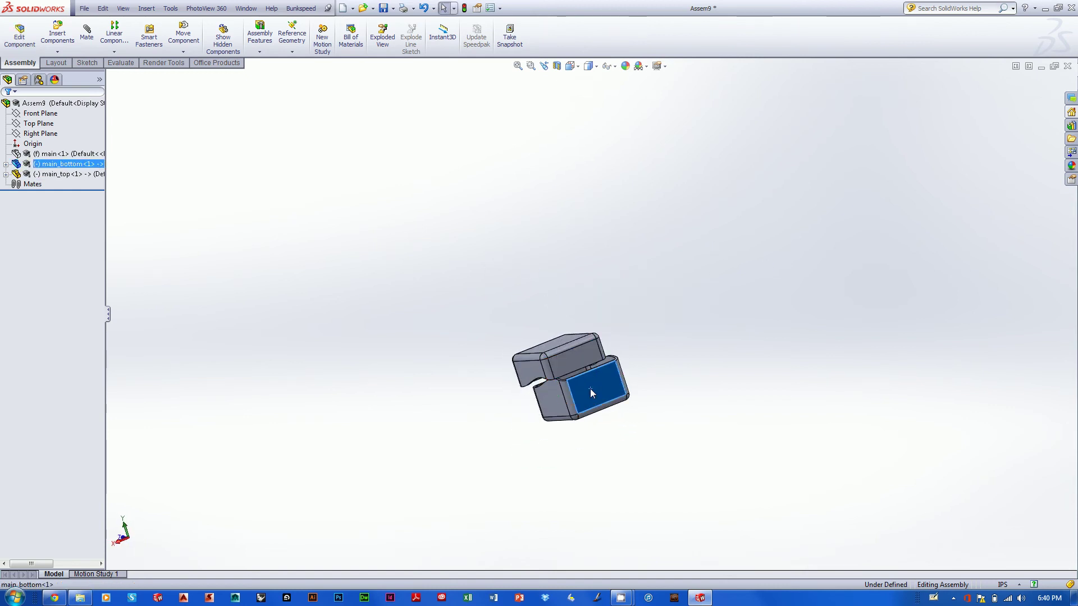
{"action": "left_click", "coordinate": [757, 272]}
{"action": "middle_click_drag", "start_coordinate": [760, 261], "coordinate": [617, 400]}
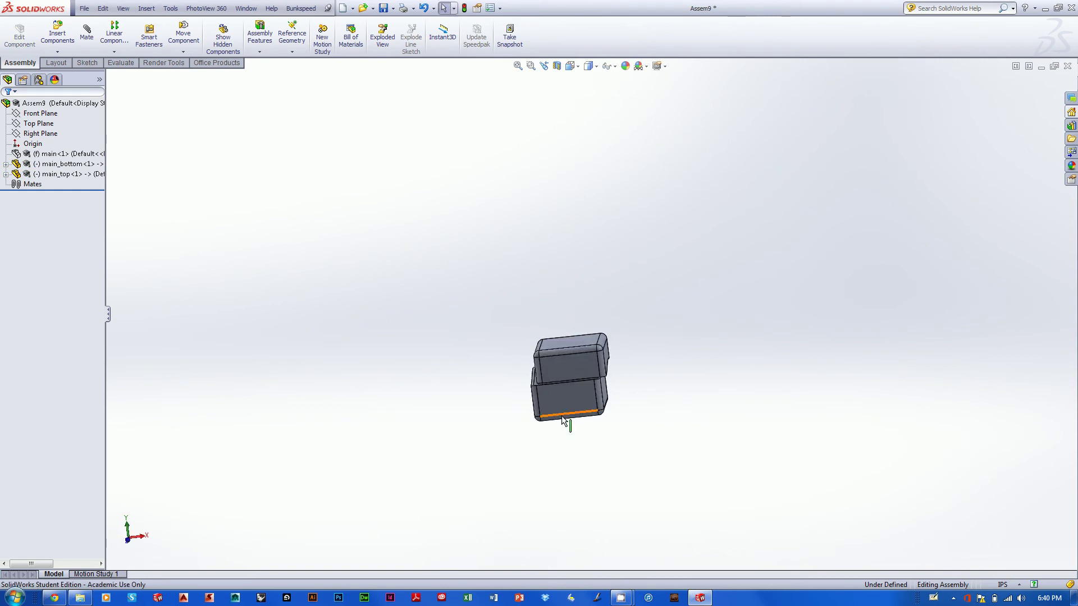
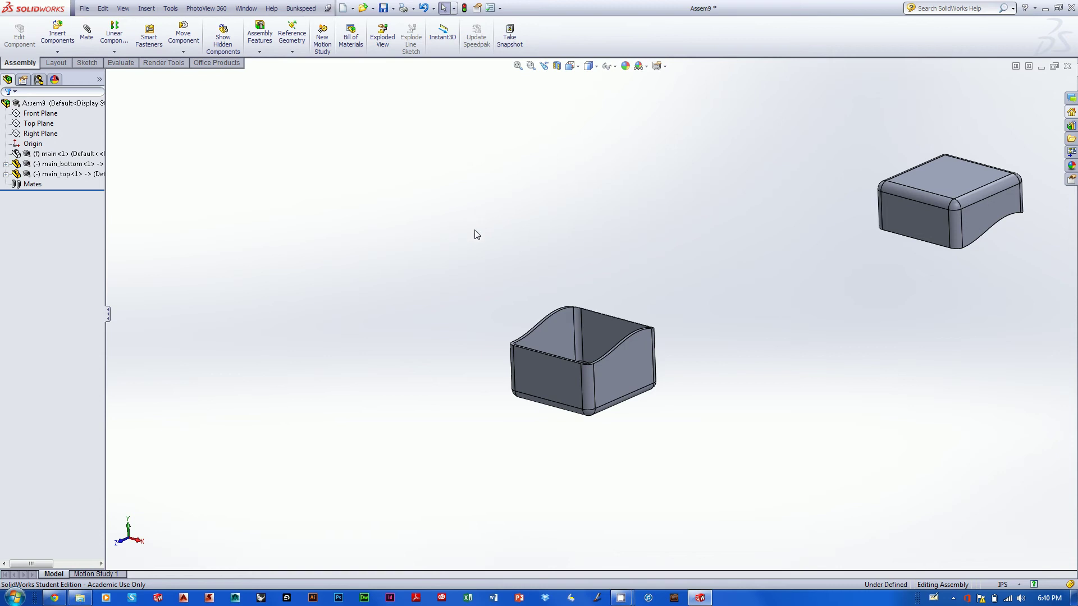
Fix the main_bottom component in place and move the top component back above it
{"action": "right_click", "coordinate": [46, 167]}
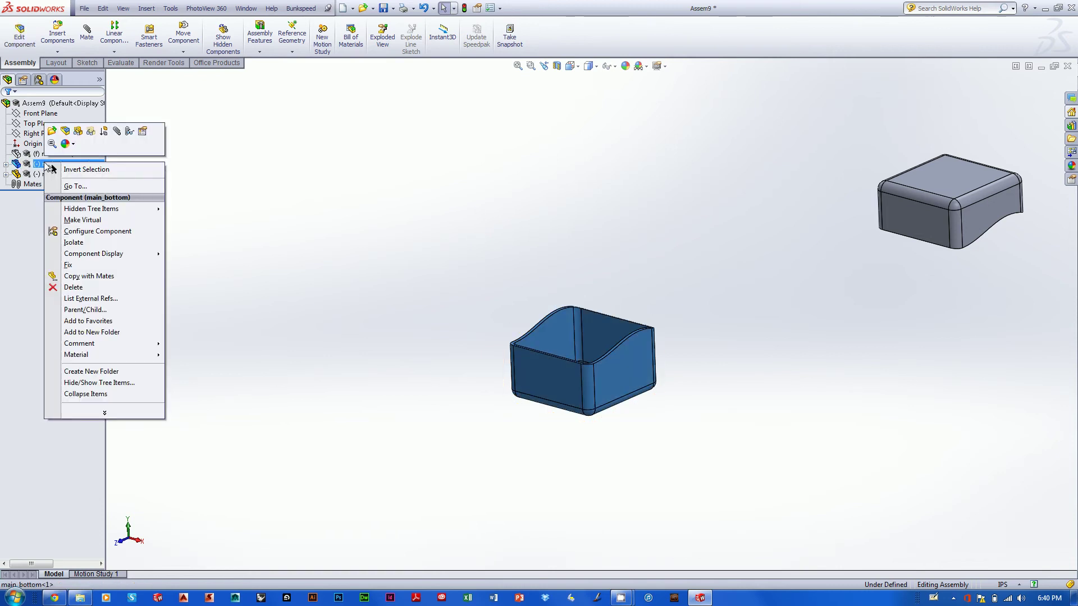
{"action": "left_click", "coordinate": [68, 265]}
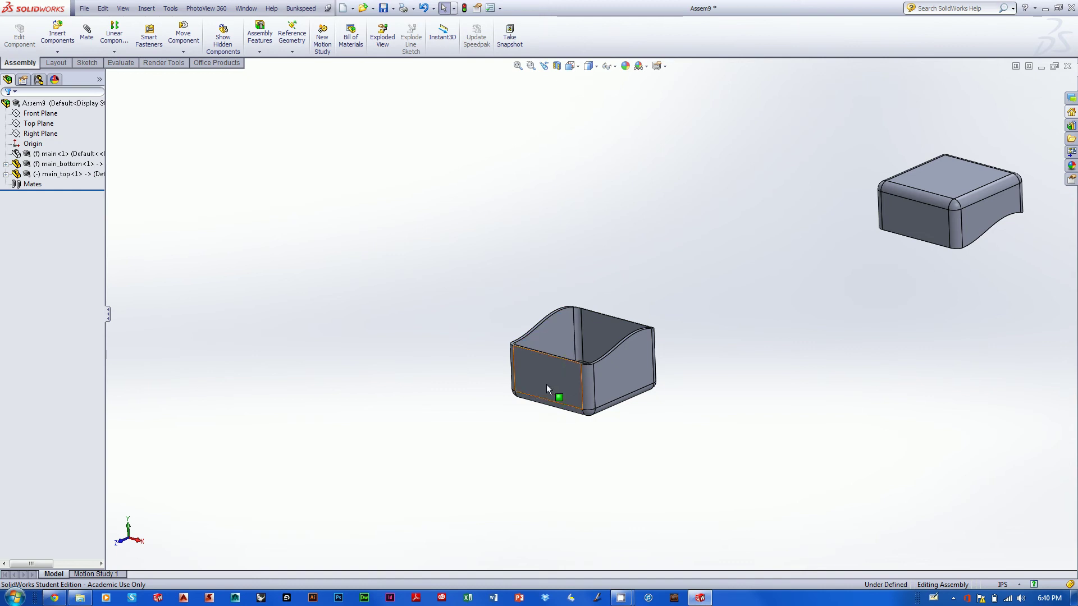
{"action": "left_click_drag", "start_coordinate": [405, 281], "coordinate": [448, 224]}
{"action": "left_click", "coordinate": [391, 241]}
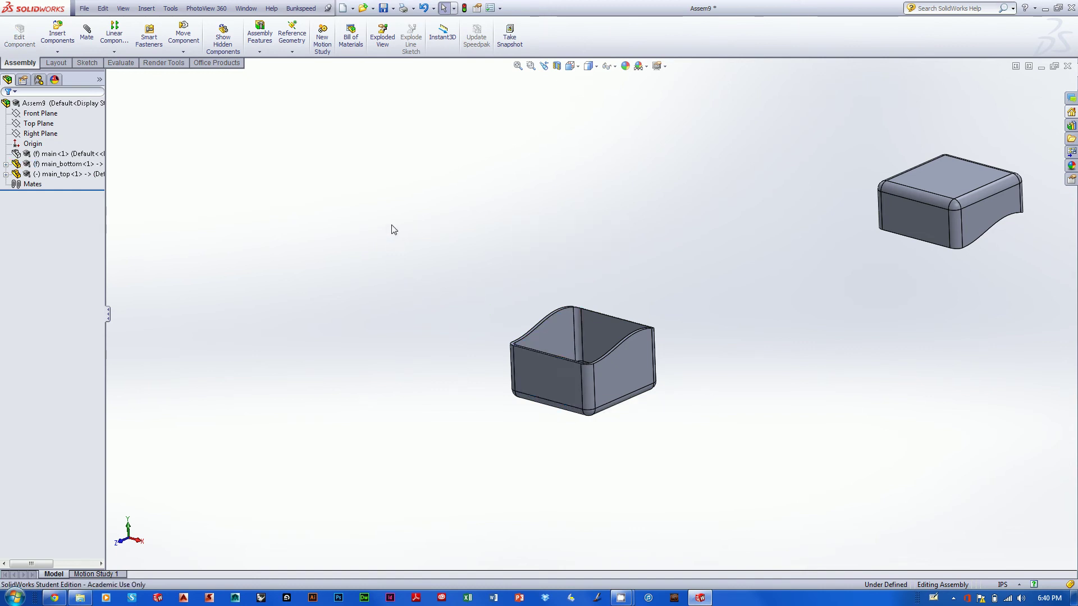
{"action": "left_click_drag", "start_coordinate": [914, 194], "coordinate": [482, 224]}
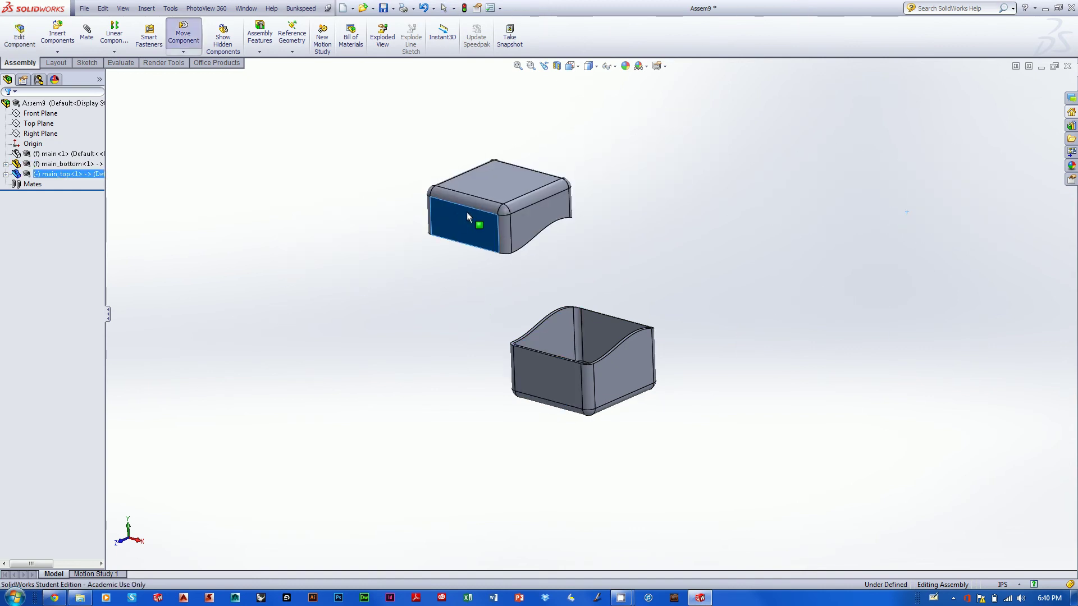
Add a coincident mate between the top's side face with the curved edge and the matching side face of the bottom
{"action": "middle_click_drag", "start_coordinate": [838, 245], "coordinate": [575, 338]}
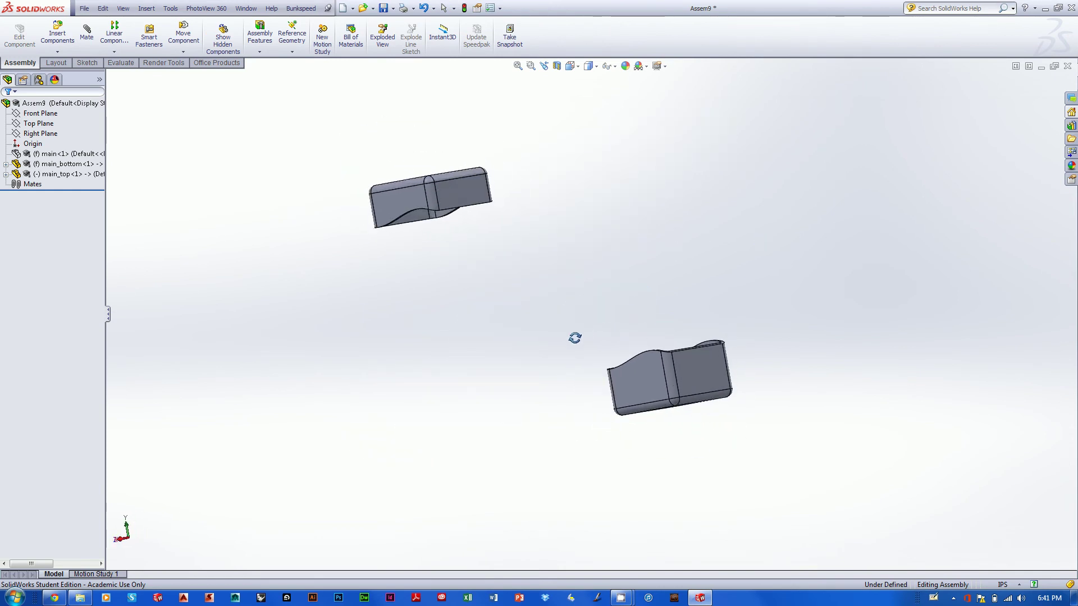
{"action": "left_click", "coordinate": [395, 202]}
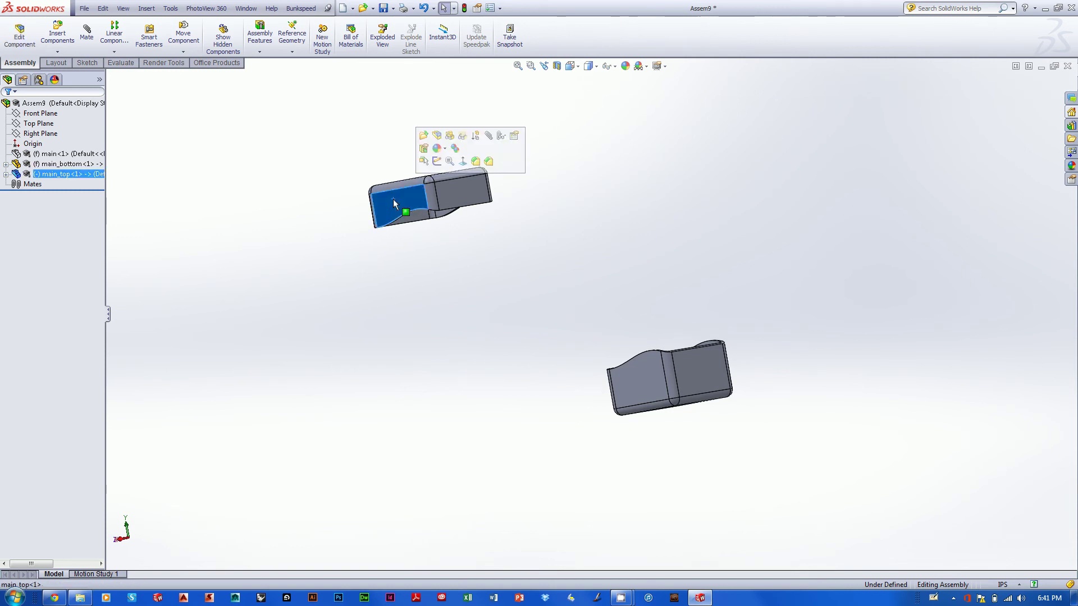
{"action": "middle_click_drag", "start_coordinate": [635, 233], "coordinate": [592, 409]}
{"action": "left_click", "coordinate": [621, 390]}
{"action": "left_click", "coordinate": [571, 243]}
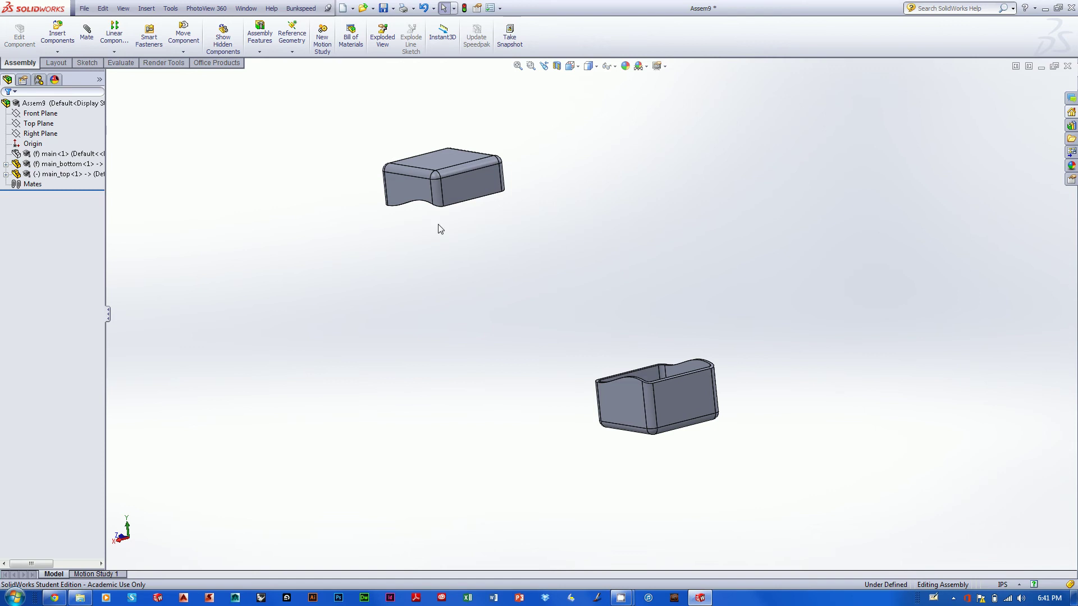
{"action": "left_click", "coordinate": [88, 28]}
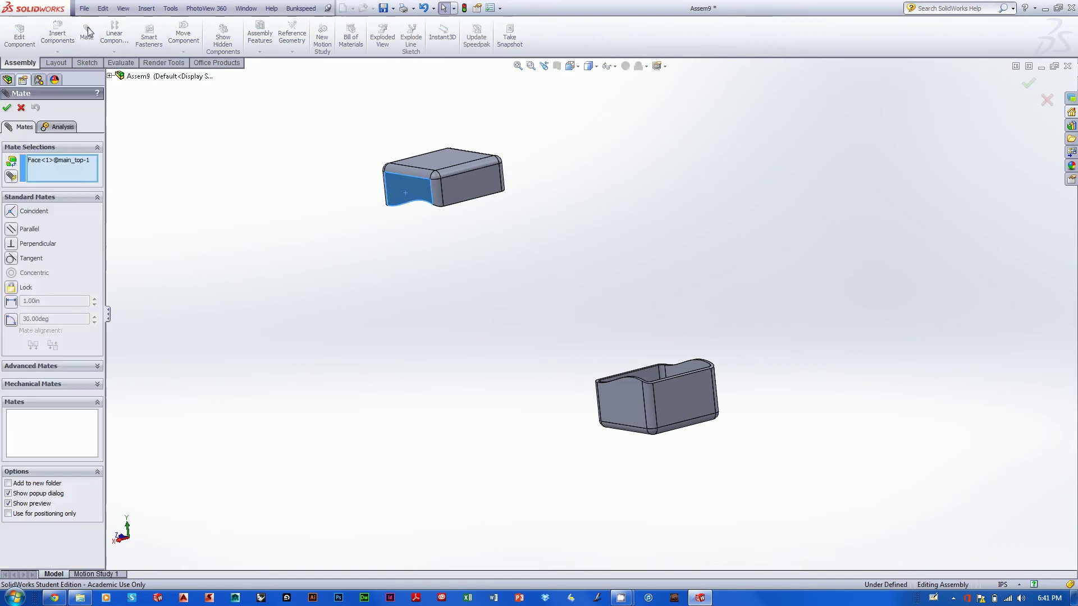
{"action": "left_click", "coordinate": [608, 404]}
{"action": "middle_click_drag", "start_coordinate": [813, 188], "coordinate": [750, 194]}
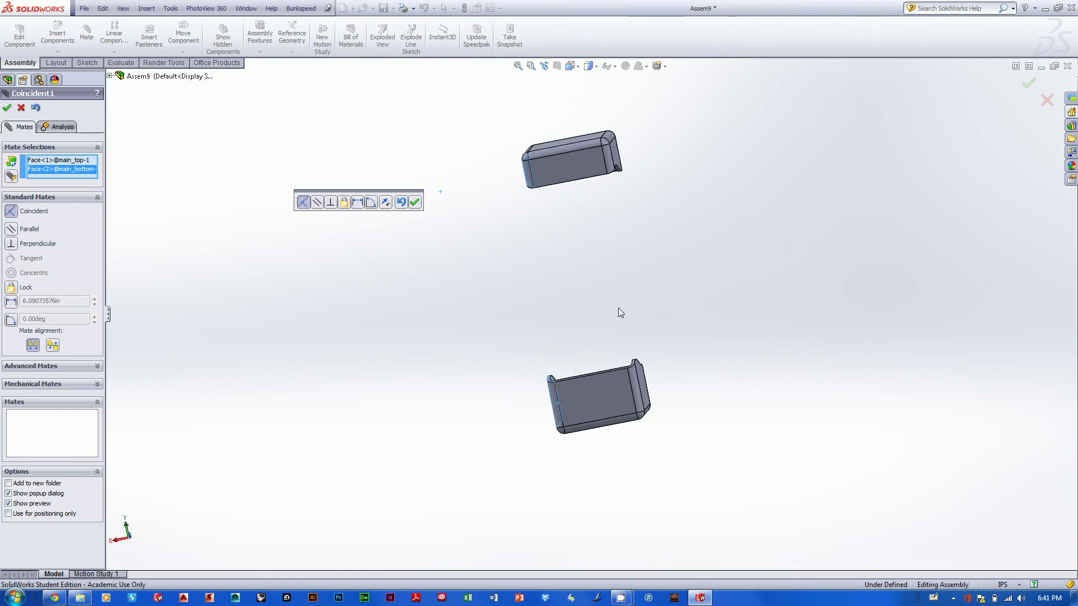
{"action": "left_click", "coordinate": [416, 203]}
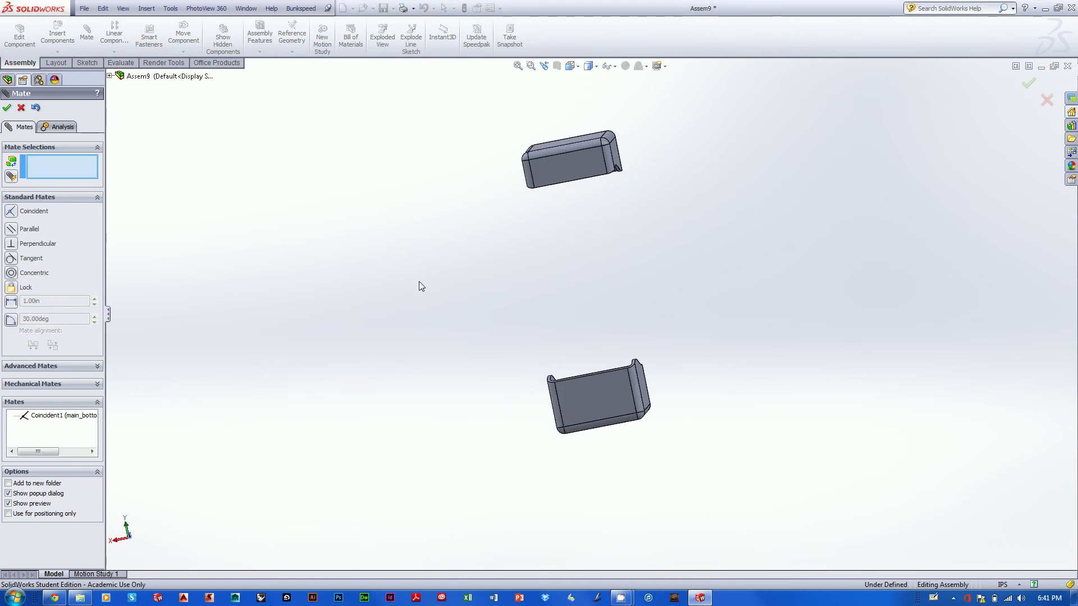
Add a coincident mate between the adjacent straight-edged side faces of the top and the bottom
{"action": "middle_click_drag", "start_coordinate": [419, 282], "coordinate": [494, 264]}
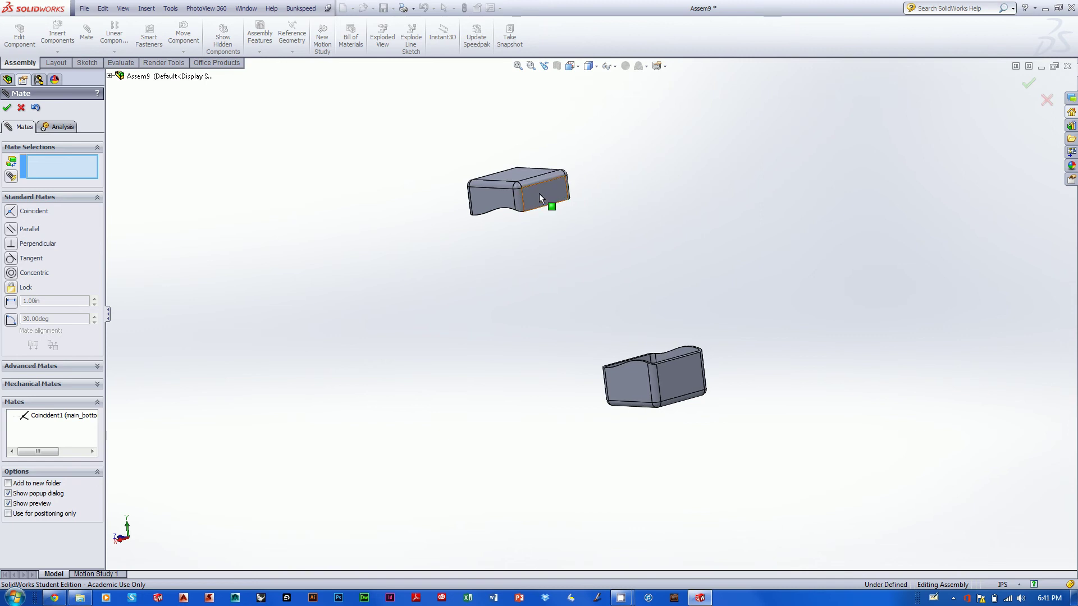
{"action": "left_click", "coordinate": [538, 193]}
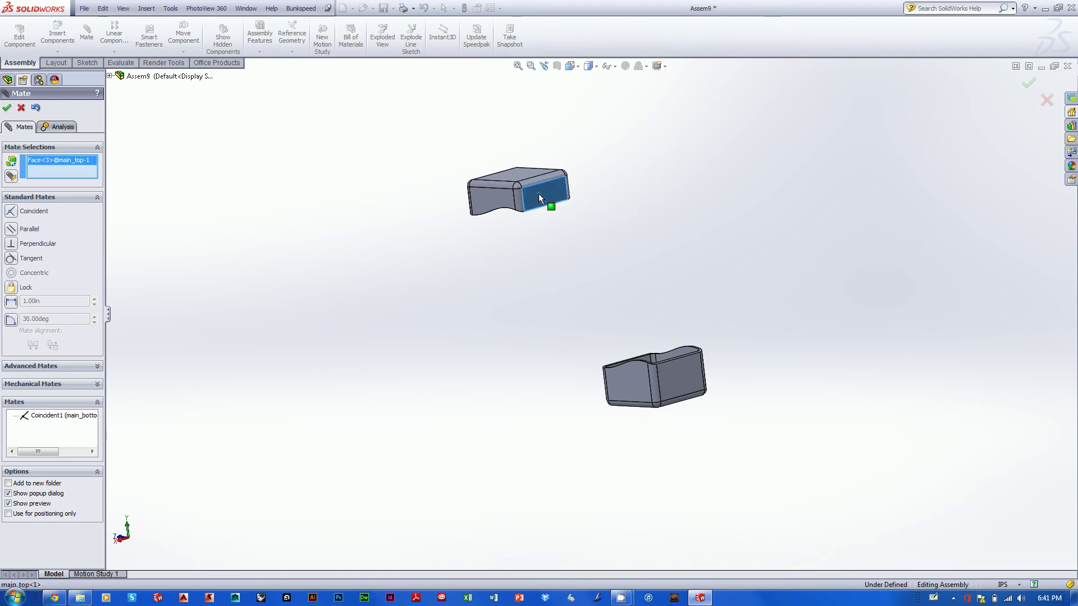
{"action": "left_click", "coordinate": [683, 382]}
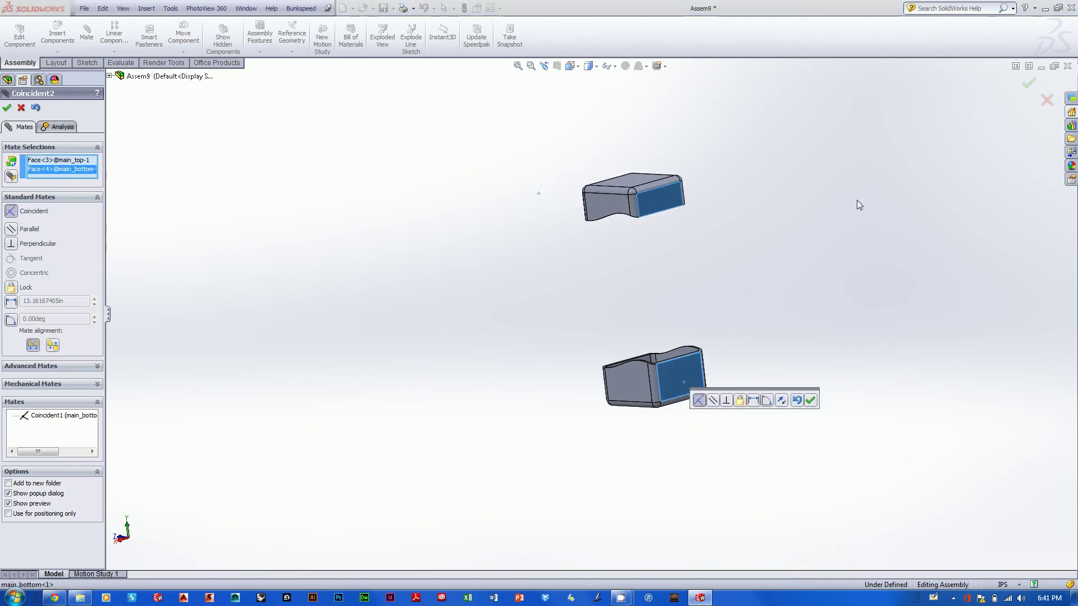
{"action": "middle_click_drag", "start_coordinate": [857, 202], "coordinate": [878, 215]}
{"action": "left_click", "coordinate": [810, 400]}
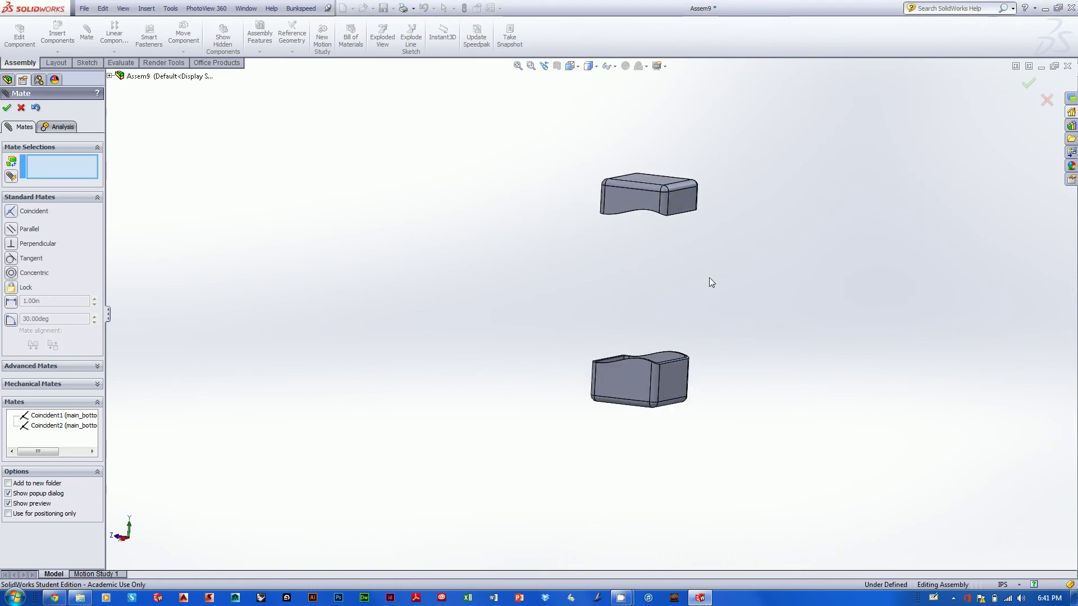
Mate the bottom's straight upper rim edge coincident with the corresponding lower rim edge of the top to close the box
{"action": "scroll", "coordinate": [709, 277], "scroll_direction": "down", "scroll_amount": 5}
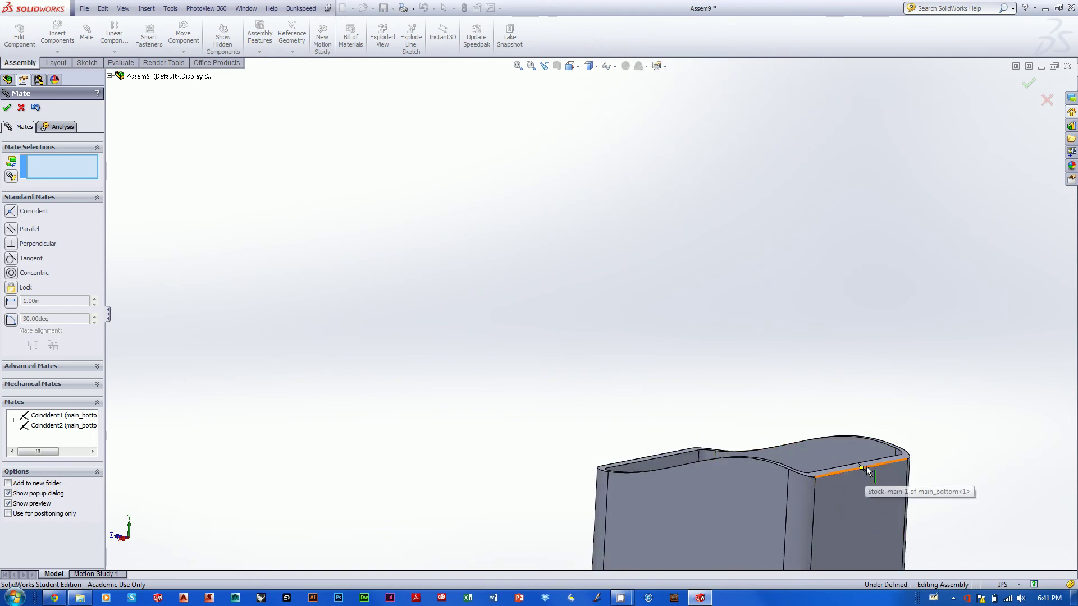
{"action": "left_click", "coordinate": [867, 467]}
{"action": "scroll", "coordinate": [898, 252], "scroll_direction": "up", "scroll_amount": 5}
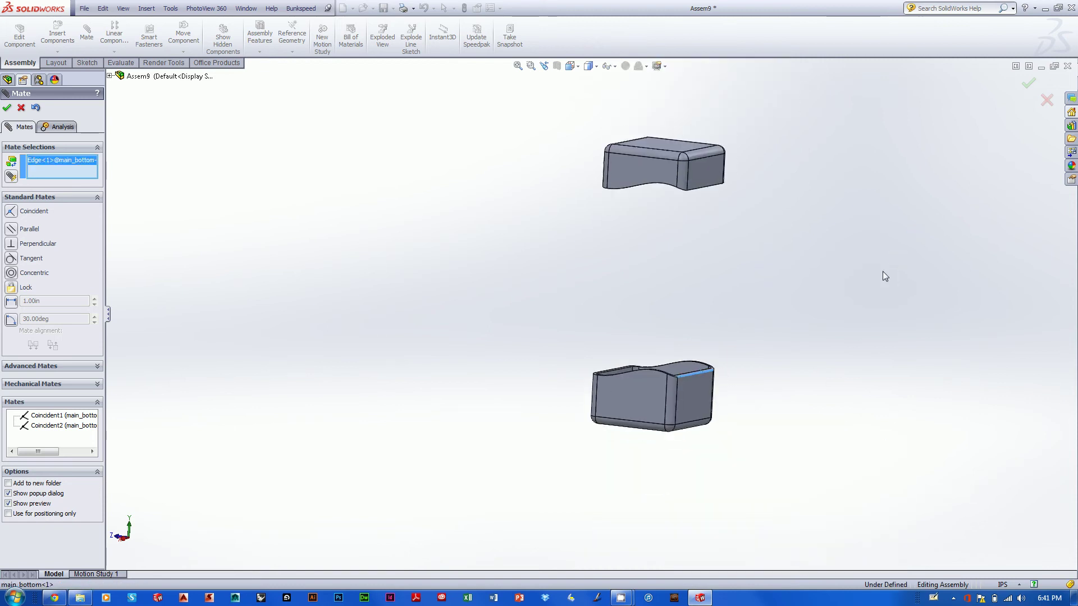
{"action": "middle_click_drag", "start_coordinate": [883, 277], "coordinate": [760, 233]}
{"action": "scroll", "coordinate": [762, 202], "scroll_direction": "down", "scroll_amount": 6}
{"action": "key", "text": "f"}
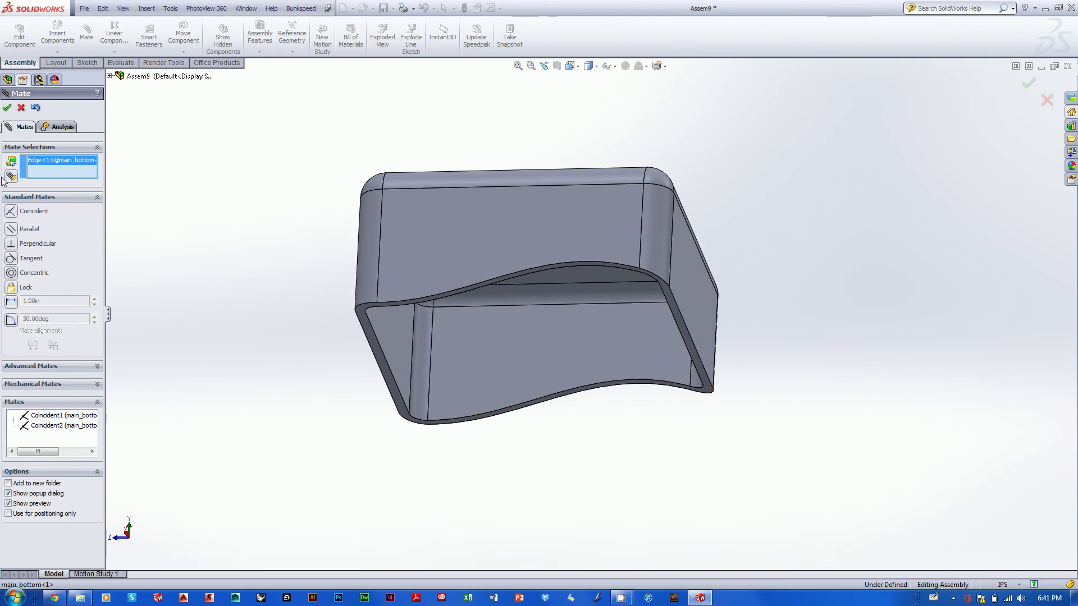
{"action": "left_click", "coordinate": [676, 306]}
{"action": "scroll", "coordinate": [768, 380], "scroll_direction": "up", "scroll_amount": 5}
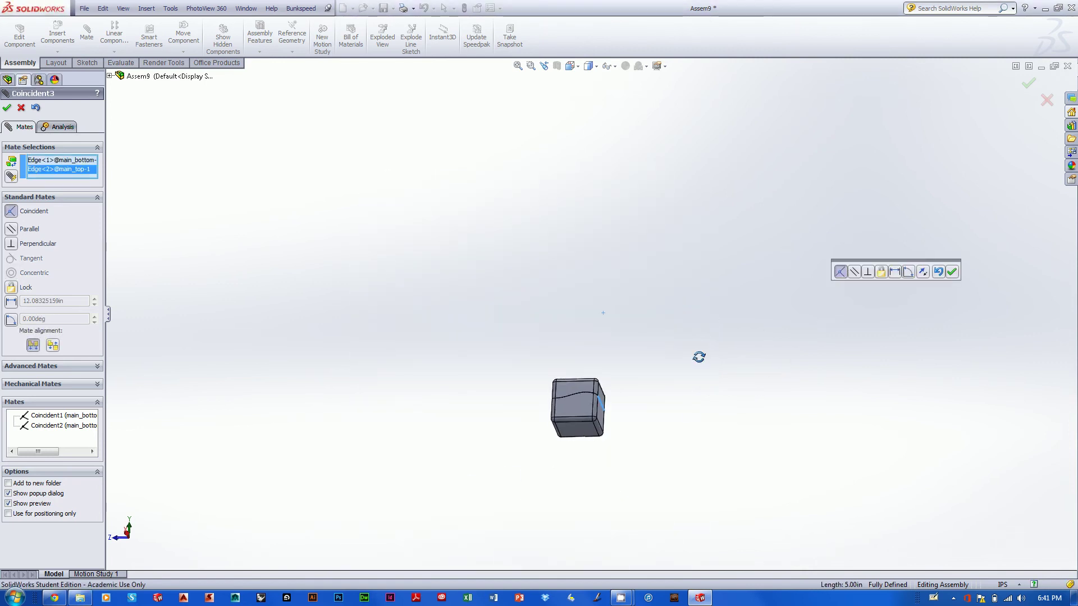
{"action": "scroll", "coordinate": [695, 425], "scroll_direction": "down", "scroll_amount": 3}
{"action": "scroll", "coordinate": [693, 336], "scroll_direction": "down", "scroll_amount": 2}
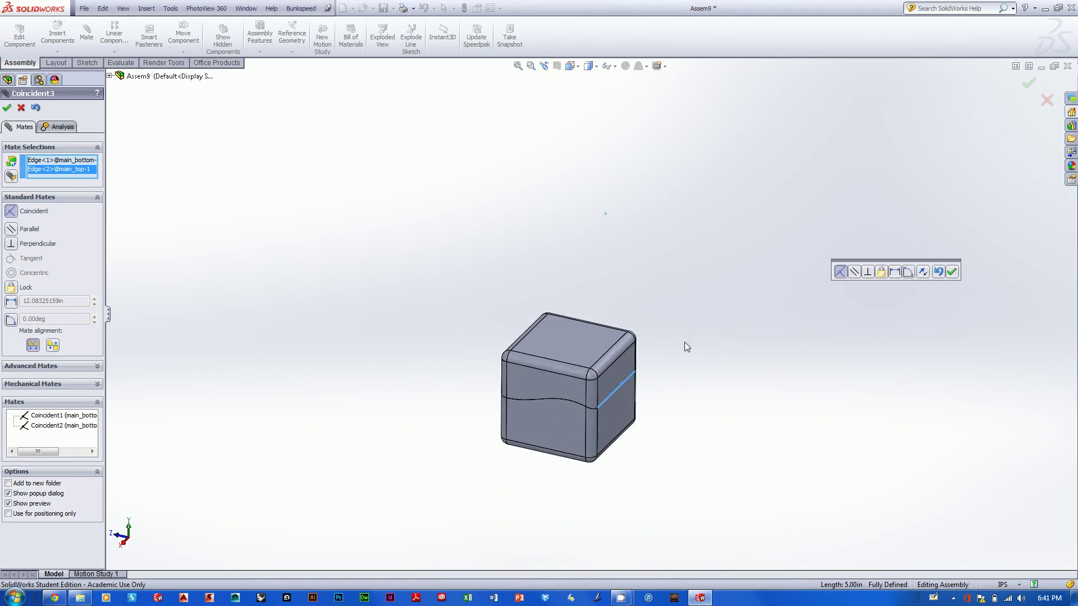
{"action": "scroll", "coordinate": [689, 326], "scroll_direction": "down", "scroll_amount": 3}
{"action": "middle_click_drag", "start_coordinate": [694, 313], "coordinate": [696, 230], "text": "ctrl"}
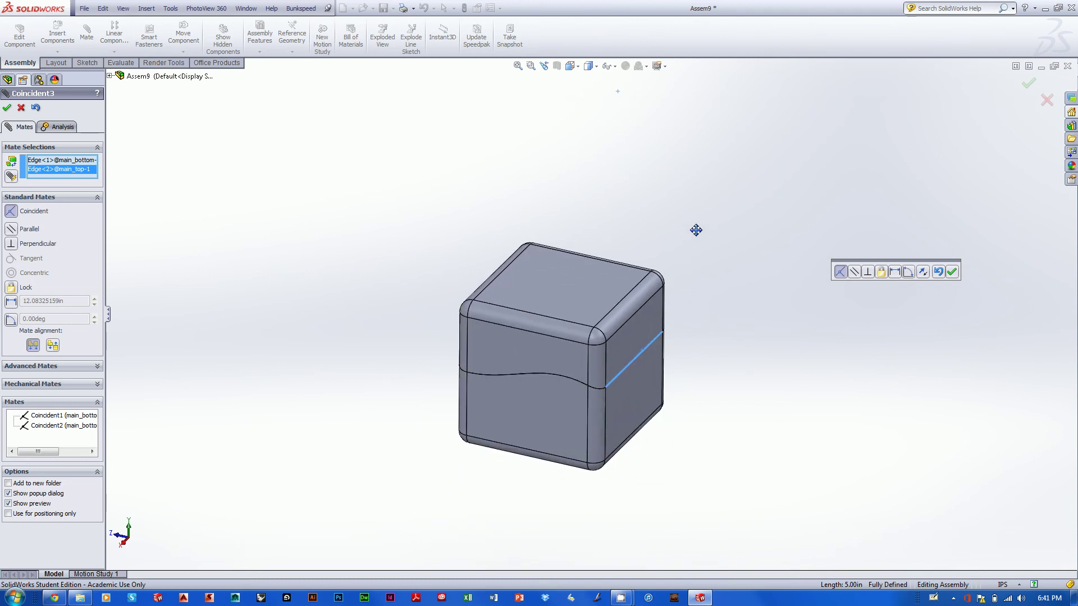
{"action": "left_click", "coordinate": [952, 273]}
Inspect the closed box and its parting line from several angles, and finish mating
{"action": "middle_click_drag", "start_coordinate": [571, 307], "coordinate": [713, 241]}
{"action": "scroll", "coordinate": [755, 330], "scroll_direction": "down", "scroll_amount": 3}
{"action": "scroll", "coordinate": [755, 330], "scroll_direction": "up", "scroll_amount": 2}
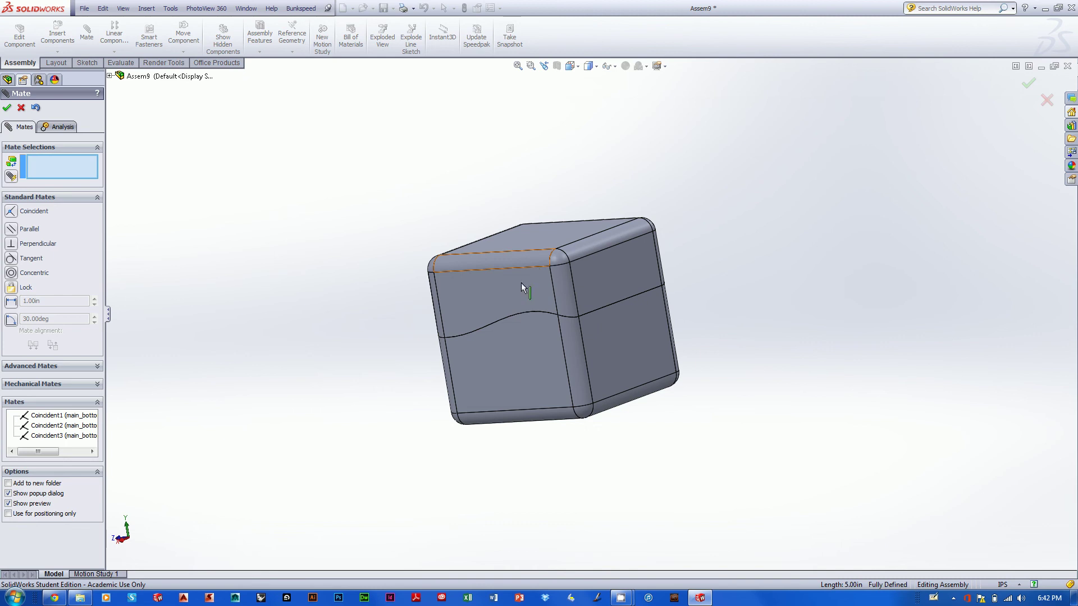
{"action": "middle_click_drag", "start_coordinate": [689, 327], "coordinate": [760, 284]}
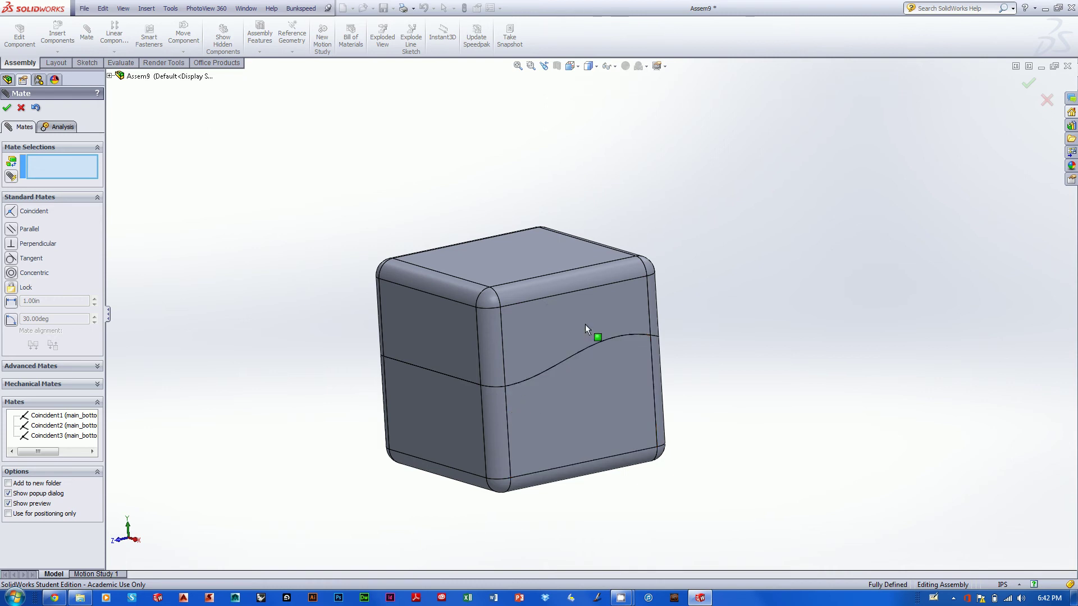
{"action": "middle_click_drag", "start_coordinate": [817, 273], "coordinate": [717, 309]}
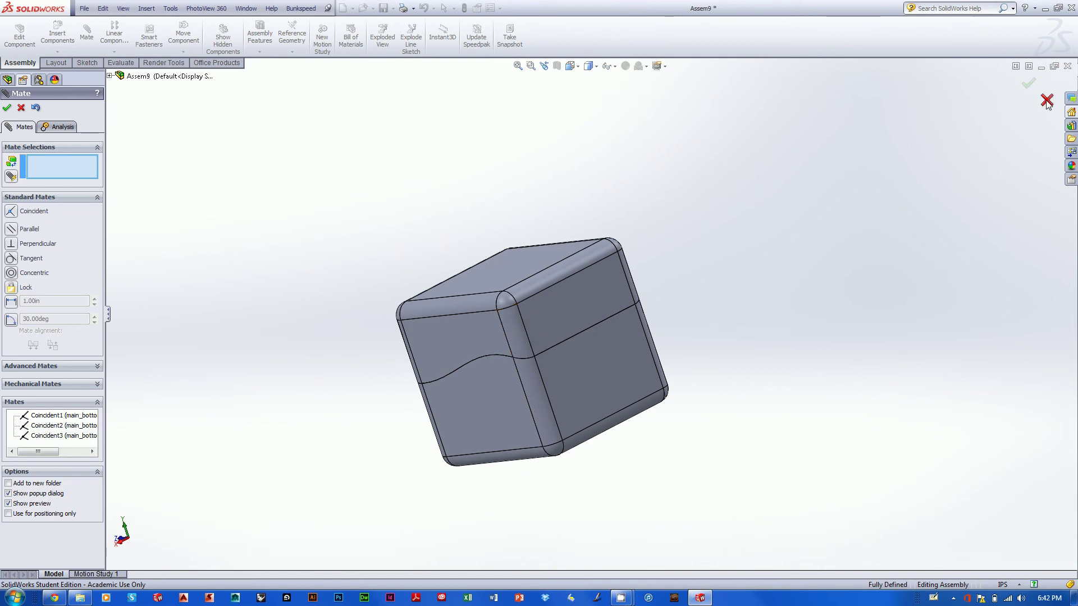
{"action": "left_click", "coordinate": [1028, 84]}
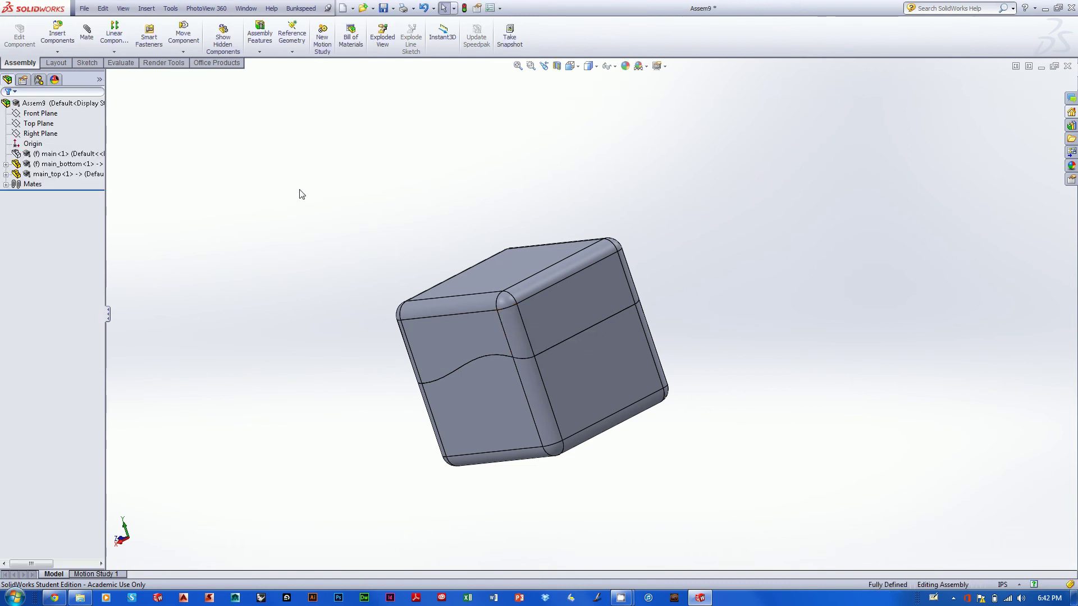
Review the assembly's coincident mates, examining which faces of the top and bottom each one aligns
{"action": "middle_click_drag", "start_coordinate": [268, 189], "coordinate": [337, 196]}
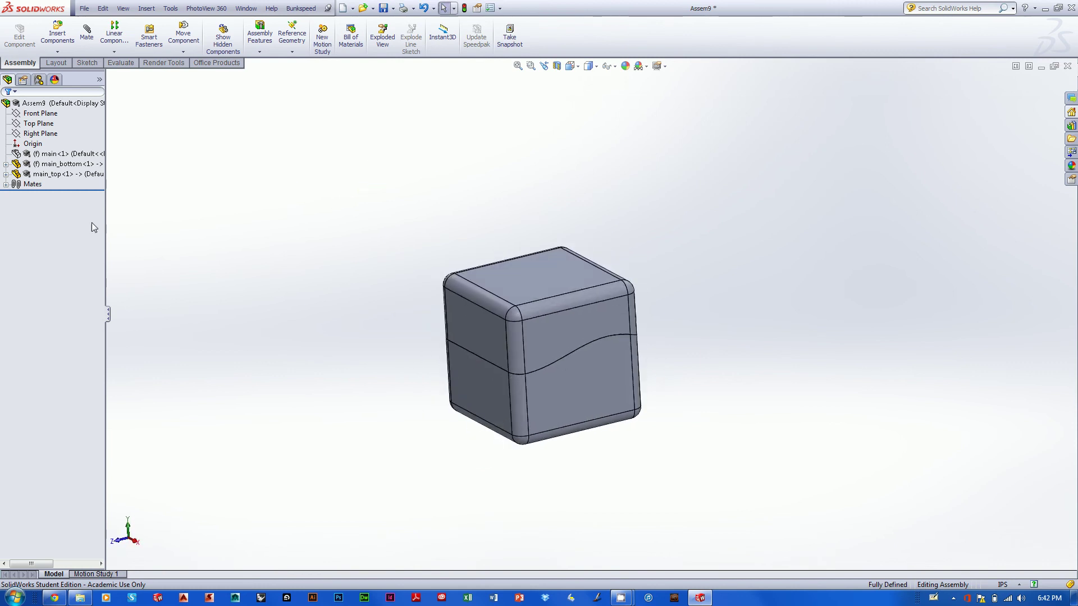
{"action": "left_click", "coordinate": [6, 184]}
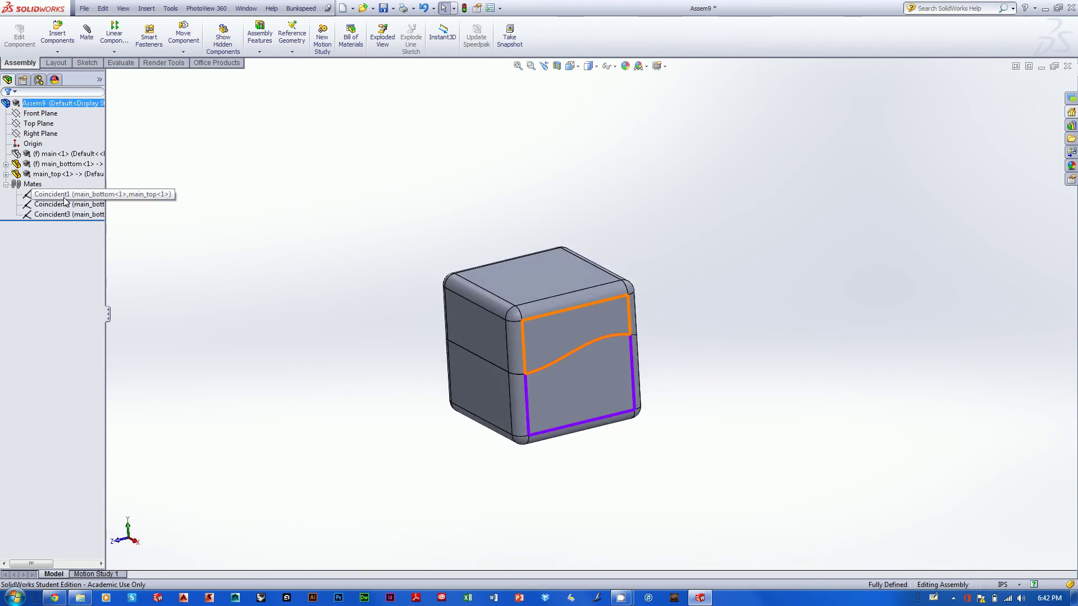
{"action": "middle_click_drag", "start_coordinate": [373, 183], "coordinate": [312, 180]}
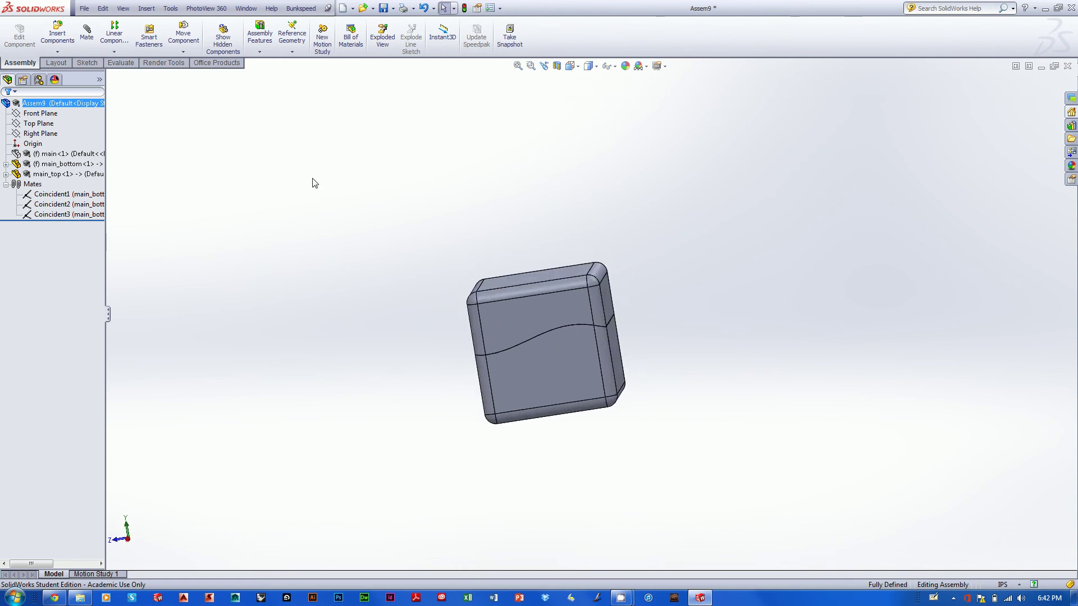
{"action": "left_click", "coordinate": [51, 194]}
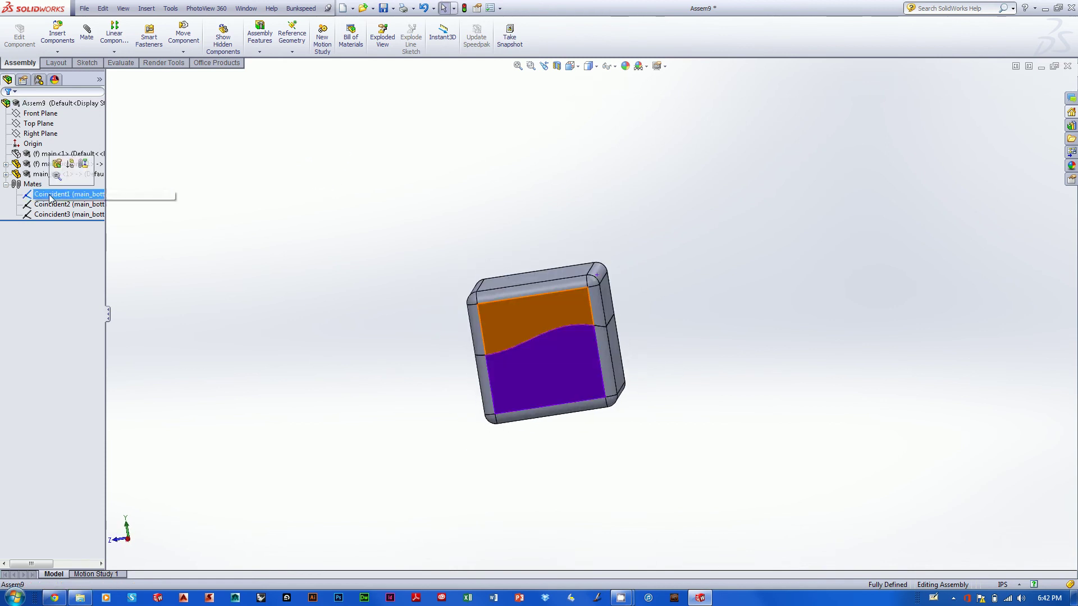
{"action": "left_click", "coordinate": [344, 194]}
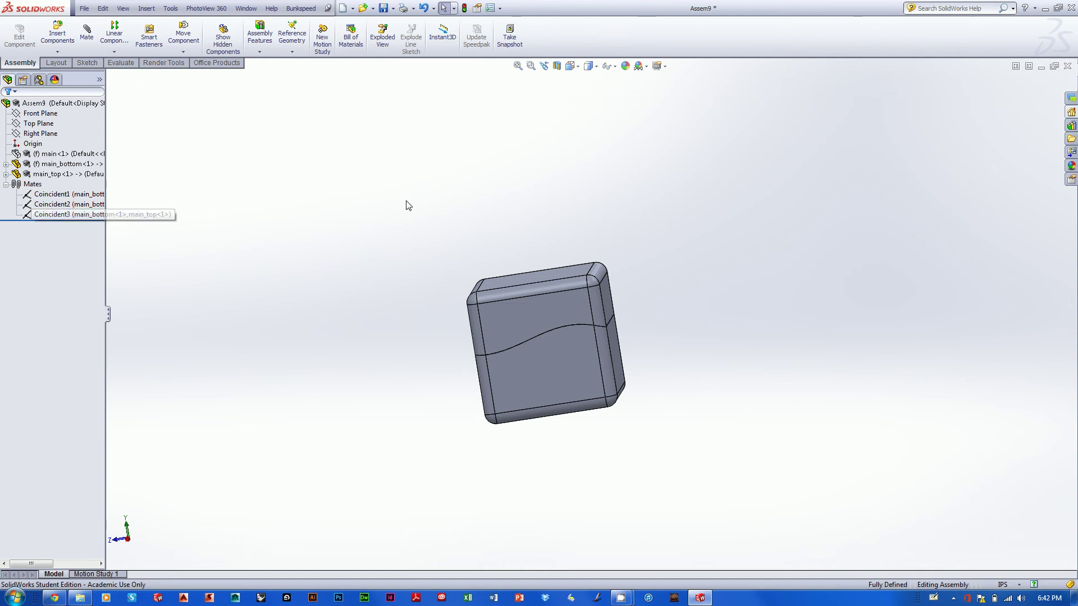
{"action": "middle_click_drag", "start_coordinate": [406, 202], "coordinate": [301, 229]}
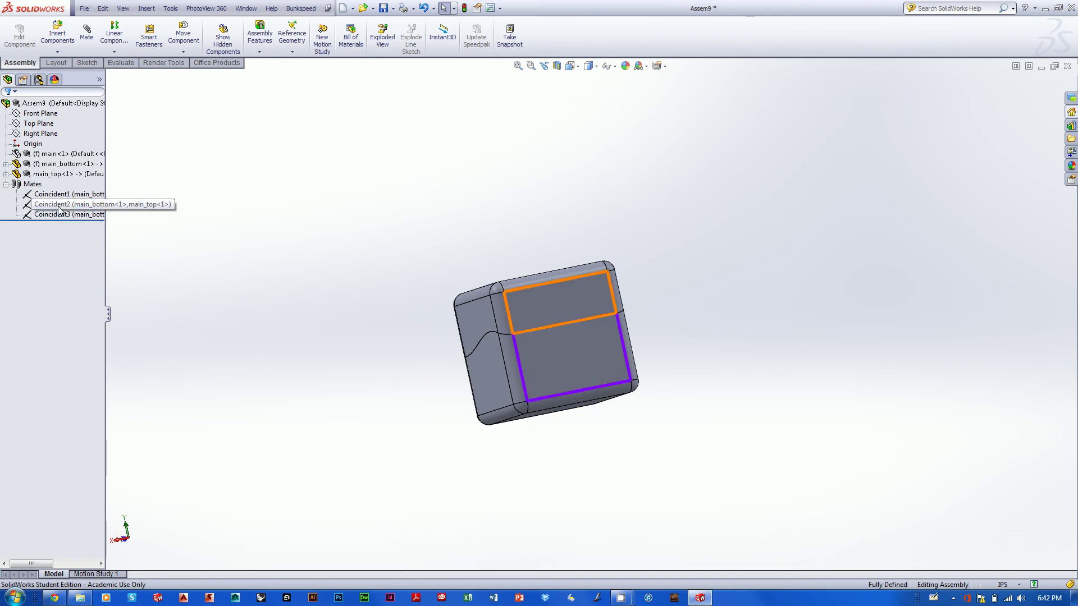
{"action": "middle_click_drag", "start_coordinate": [378, 238], "coordinate": [396, 261]}
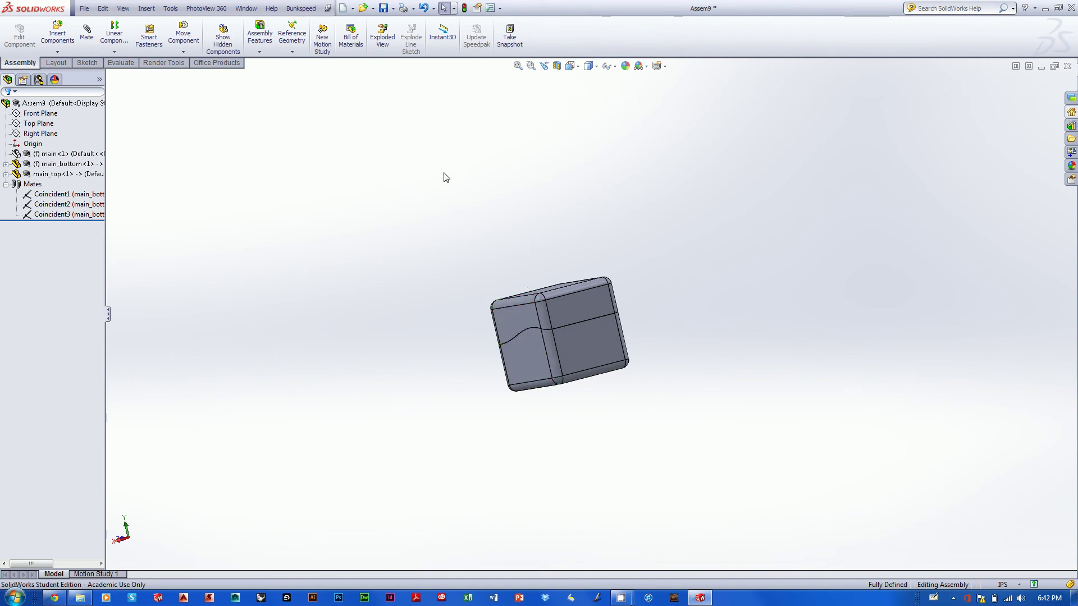
{"action": "middle_click_drag", "start_coordinate": [447, 178], "coordinate": [473, 150]}
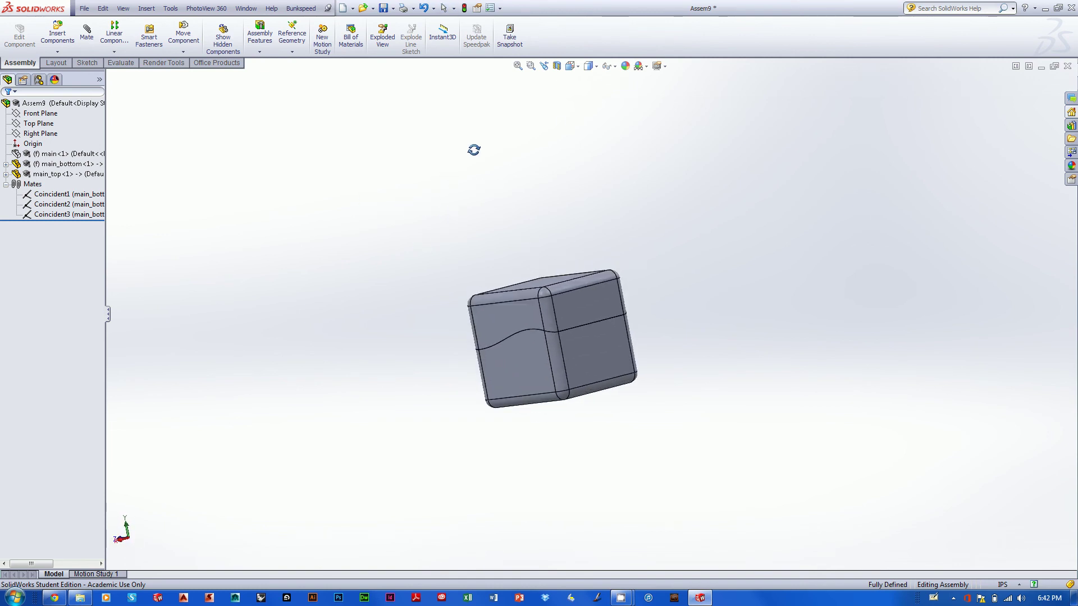
Delete the coincident mate between the straight-edged side faces, and swing the top open like a hinged lid about the shared edge
{"action": "right_click", "coordinate": [69, 206]}
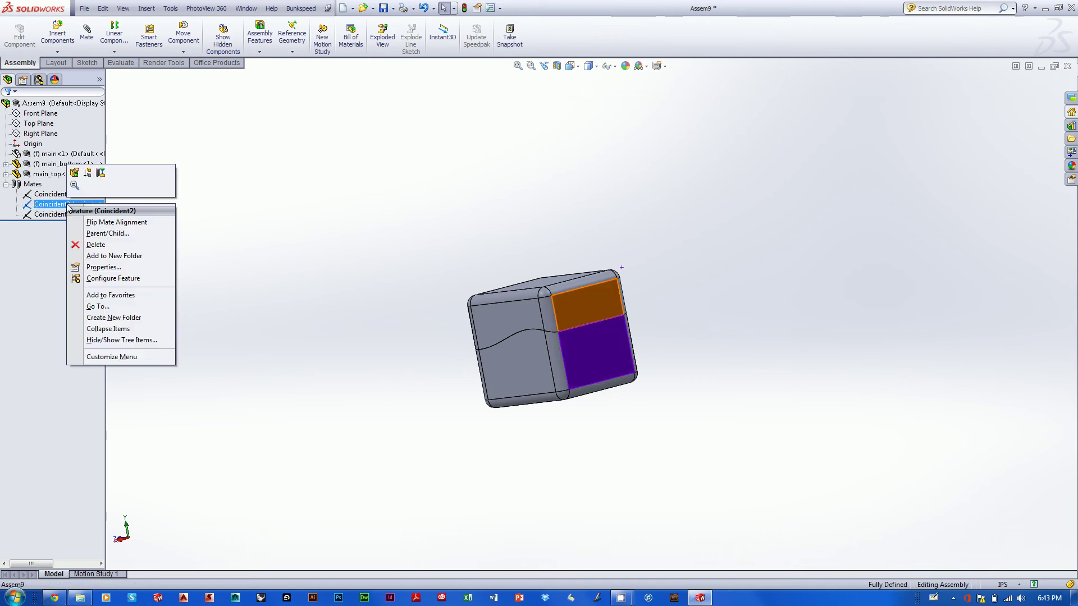
{"action": "left_click", "coordinate": [97, 245]}
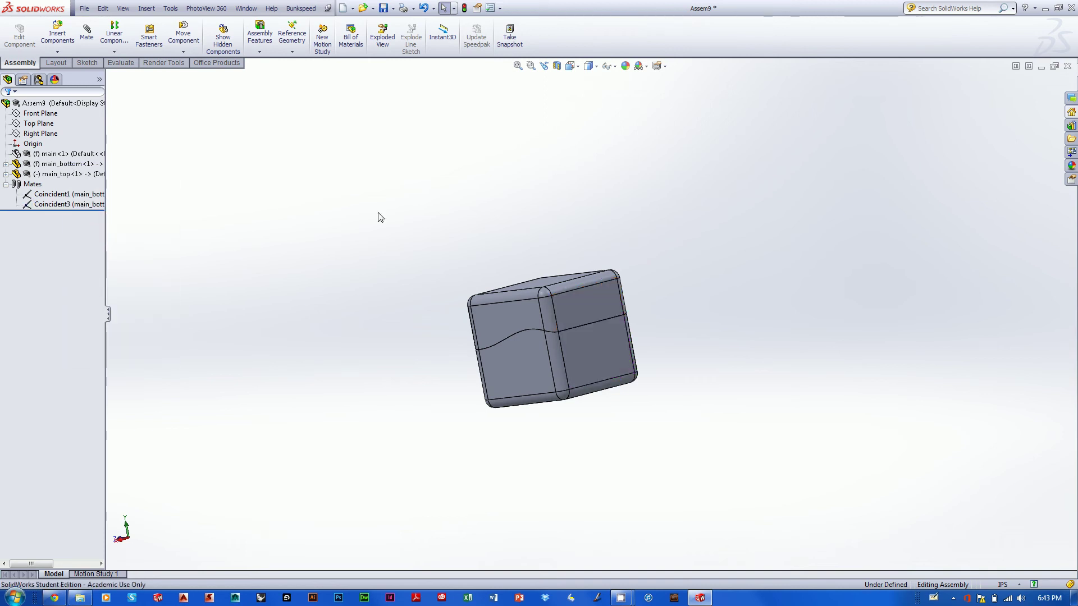
{"action": "middle_click_drag", "start_coordinate": [377, 216], "coordinate": [436, 214]}
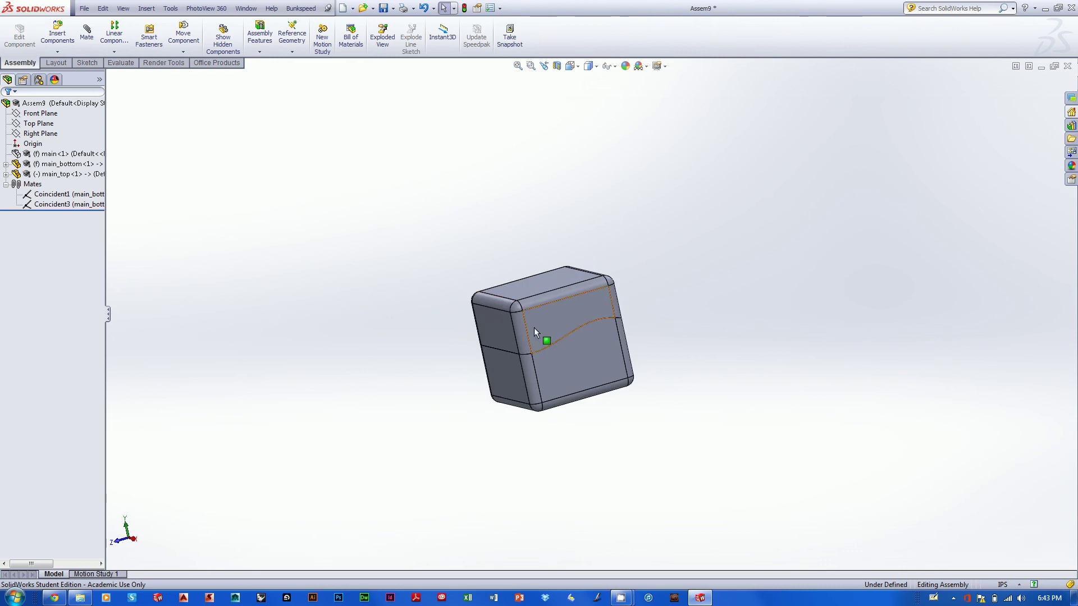
{"action": "left_click_drag", "start_coordinate": [534, 328], "coordinate": [566, 206]}
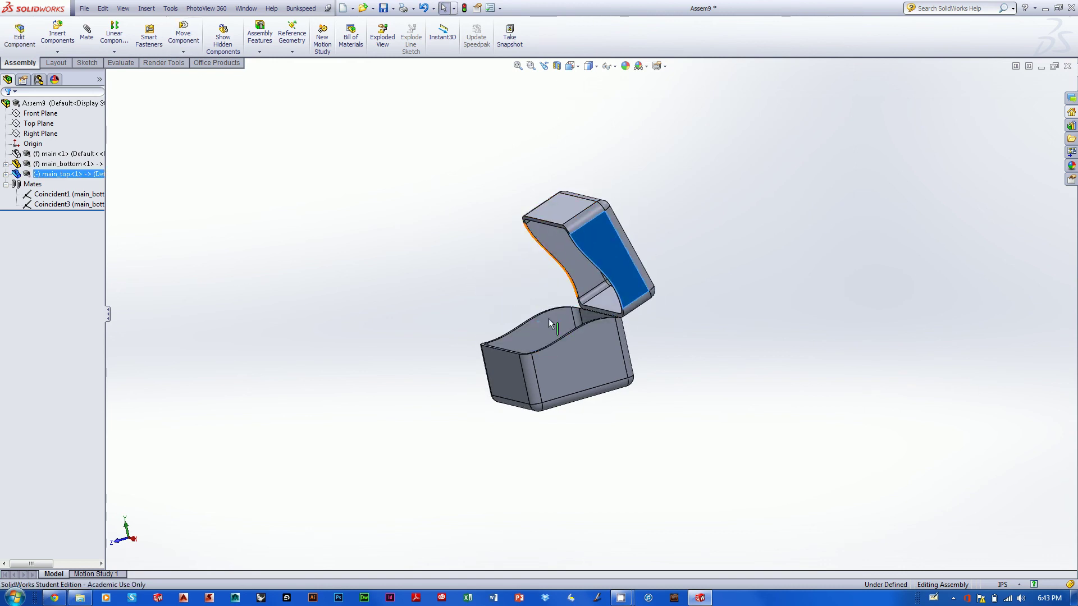
{"action": "left_click", "coordinate": [560, 365]}
{"action": "left_click", "coordinate": [590, 244]}
{"action": "left_click", "coordinate": [567, 348]}
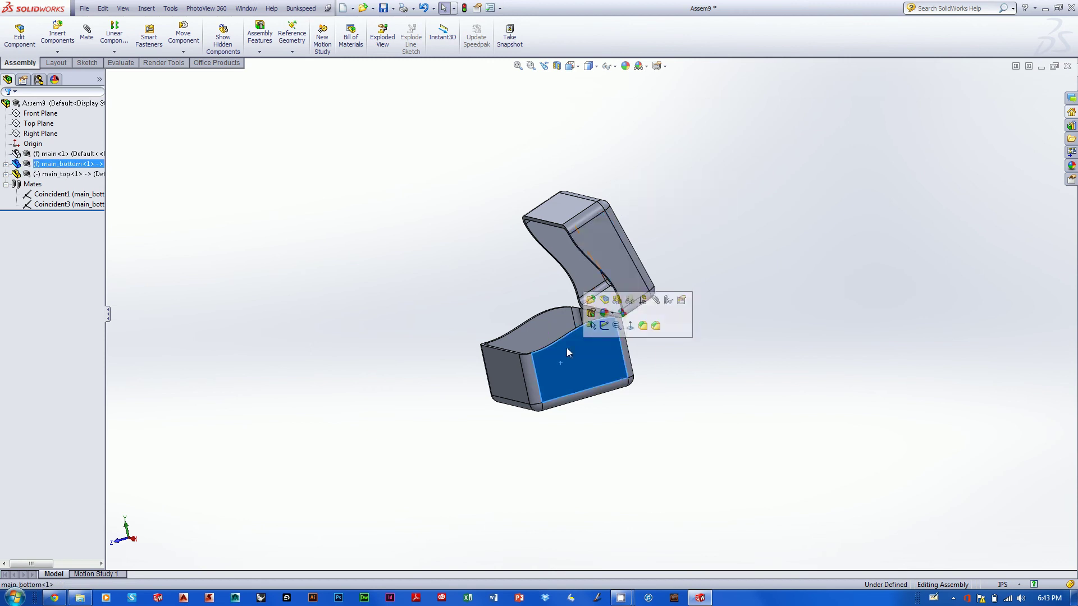
{"action": "mouse_move", "coordinate": [594, 233]}
{"action": "left_mouse_down"}
{"action": "mouse_move", "coordinate": [552, 311]}
{"action": "mouse_move", "coordinate": [601, 217]}
{"action": "mouse_move", "coordinate": [538, 328]}
{"action": "mouse_move", "coordinate": [587, 236]}
{"action": "left_mouse_up"}
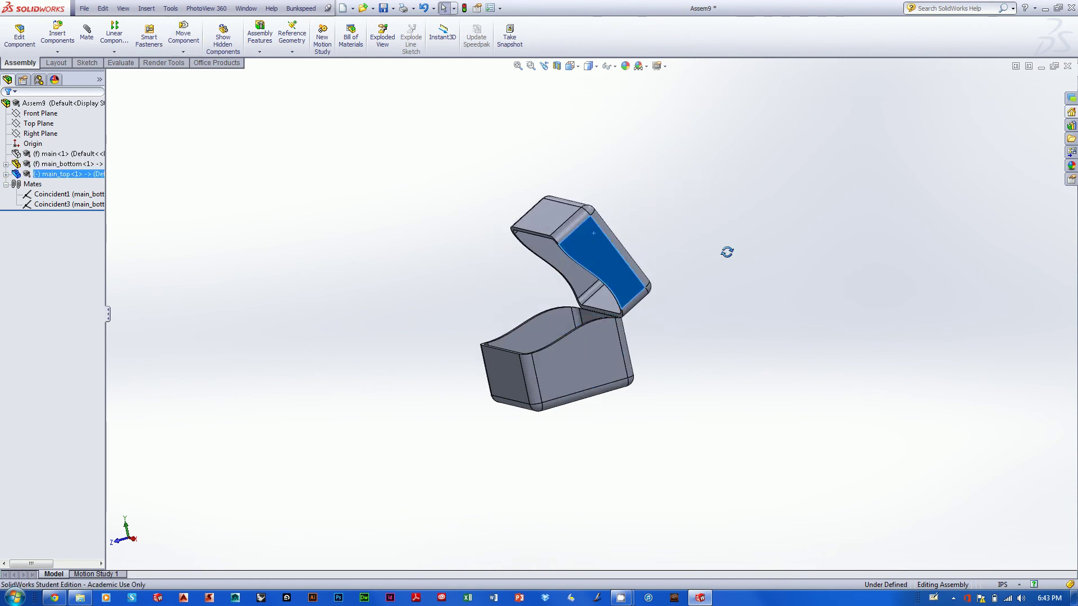
{"action": "mouse_move", "coordinate": [722, 248]}
{"action": "middle_mouse_down"}
{"action": "mouse_move", "coordinate": [621, 286]}
{"action": "mouse_move", "coordinate": [573, 328]}
{"action": "middle_mouse_up"}
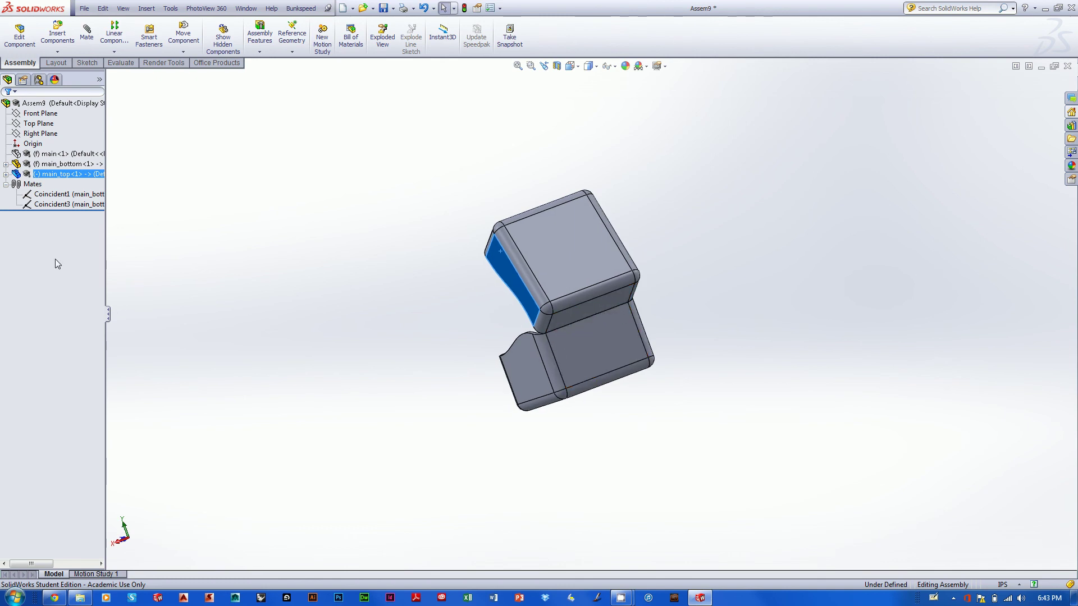
Examine the coincident mate that joins the top and bottom along the shared hinge edge, viewing the open box from the front
{"action": "left_click", "coordinate": [72, 205]}
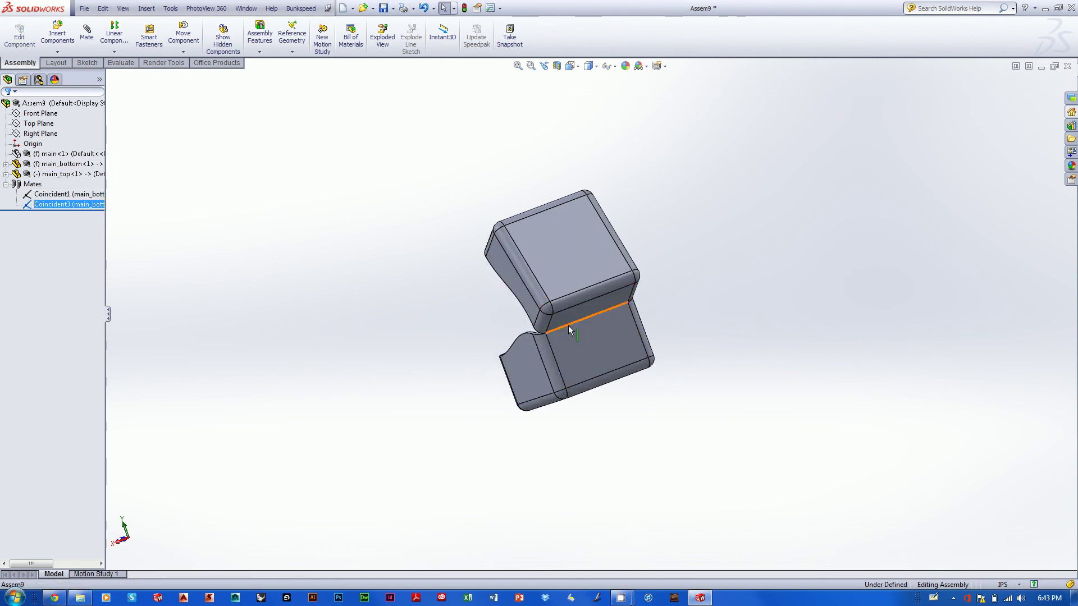
{"action": "middle_click_drag", "start_coordinate": [409, 264], "coordinate": [564, 283]}
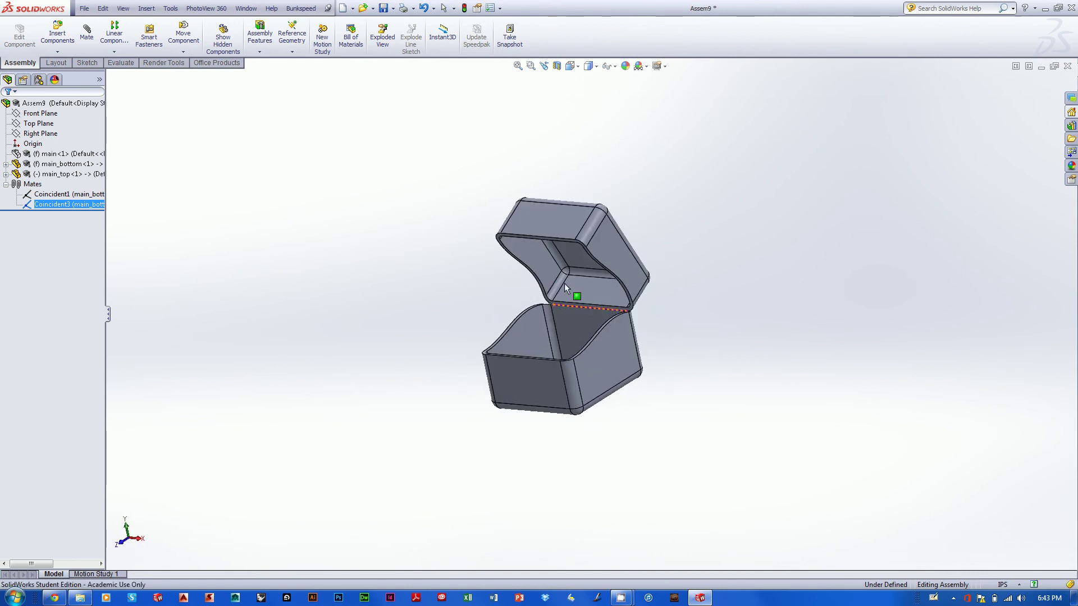
{"action": "scroll", "coordinate": [564, 283], "scroll_direction": "down", "scroll_amount": 3}
{"action": "scroll", "coordinate": [780, 295], "scroll_direction": "down", "scroll_amount": 2}
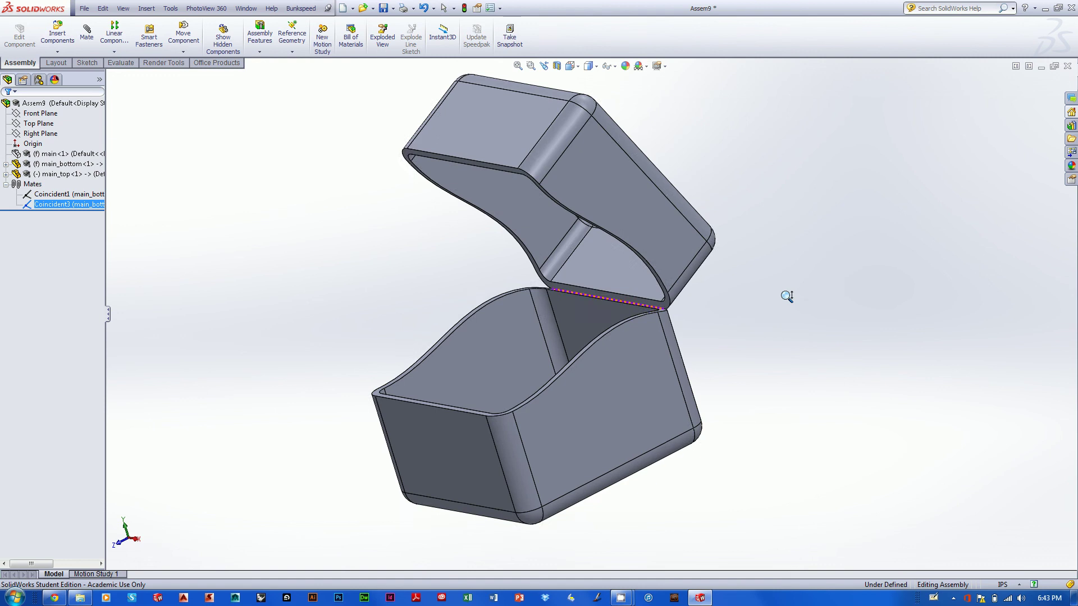
Swing the top down about the hinge edge until it rests closed on the bottom
{"action": "left_click", "coordinate": [549, 197]}
{"action": "left_click_drag", "start_coordinate": [549, 194], "coordinate": [473, 300]}
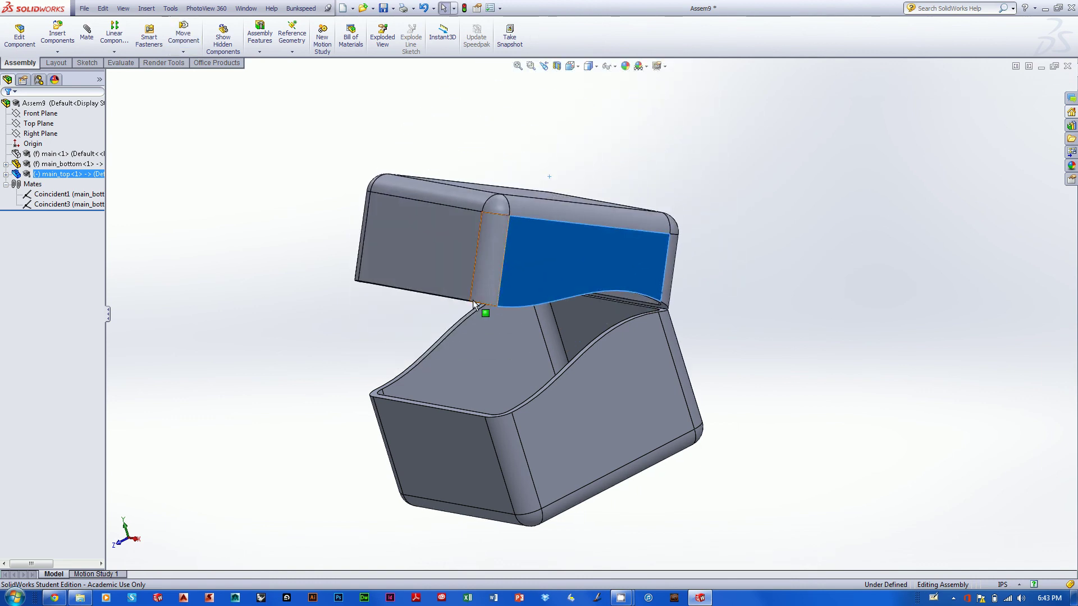
{"action": "left_click", "coordinate": [801, 301]}
{"action": "middle_click_drag", "start_coordinate": [786, 231], "coordinate": [773, 303]}
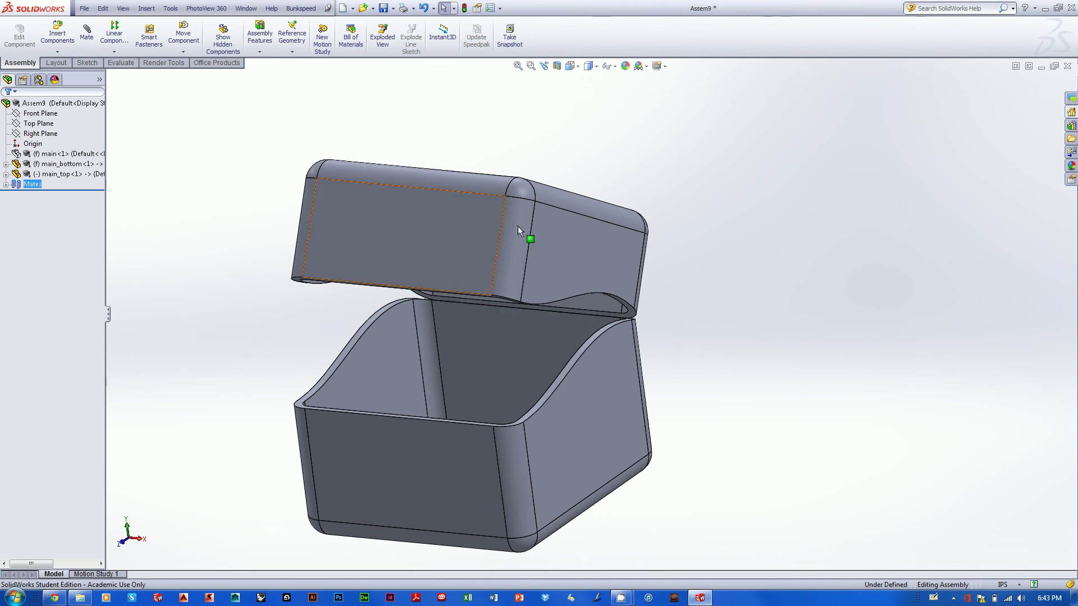
{"action": "mouse_move", "coordinate": [724, 227]}
{"action": "middle_mouse_down"}
{"action": "mouse_move", "coordinate": [741, 228]}
{"action": "mouse_move", "coordinate": [717, 233]}
{"action": "mouse_move", "coordinate": [735, 236]}
{"action": "middle_mouse_up"}
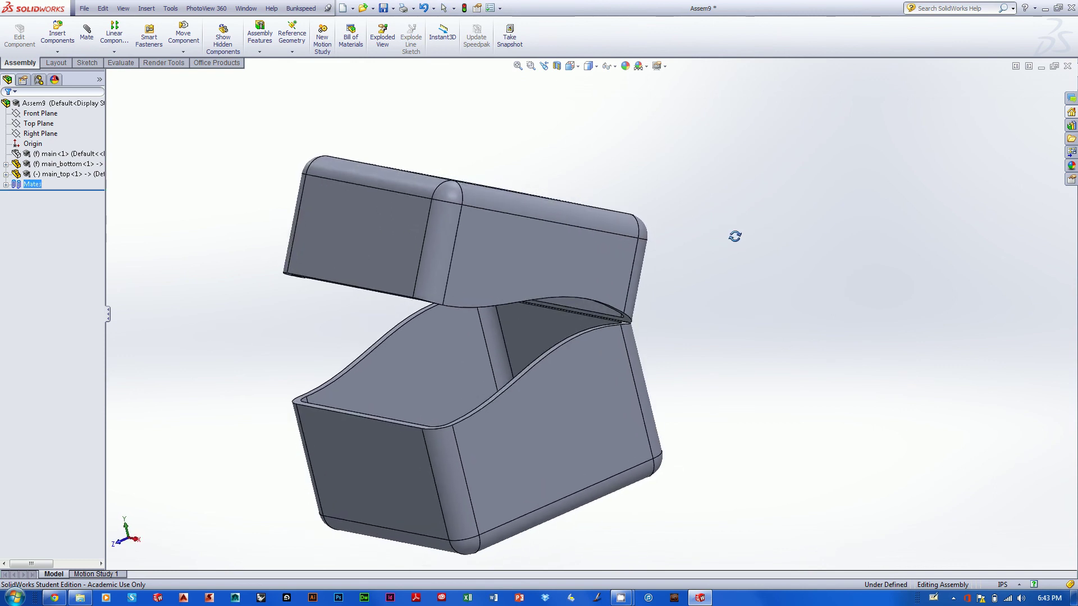
{"action": "left_click_drag", "start_coordinate": [484, 262], "coordinate": [490, 342]}
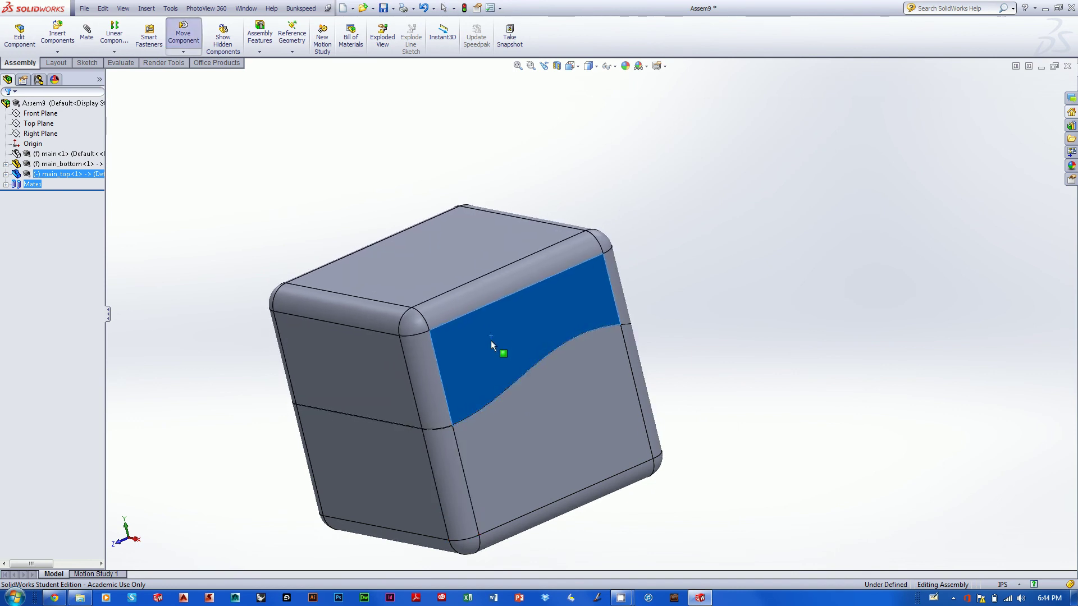
Examine the closed box's parting line up close at the rounded front corner to check how the top meets the bottom
{"action": "key", "text": "Escape"}
{"action": "scroll", "coordinate": [480, 449], "scroll_direction": "down", "scroll_amount": 5}
{"action": "scroll", "coordinate": [644, 319], "scroll_direction": "down", "scroll_amount": 5}
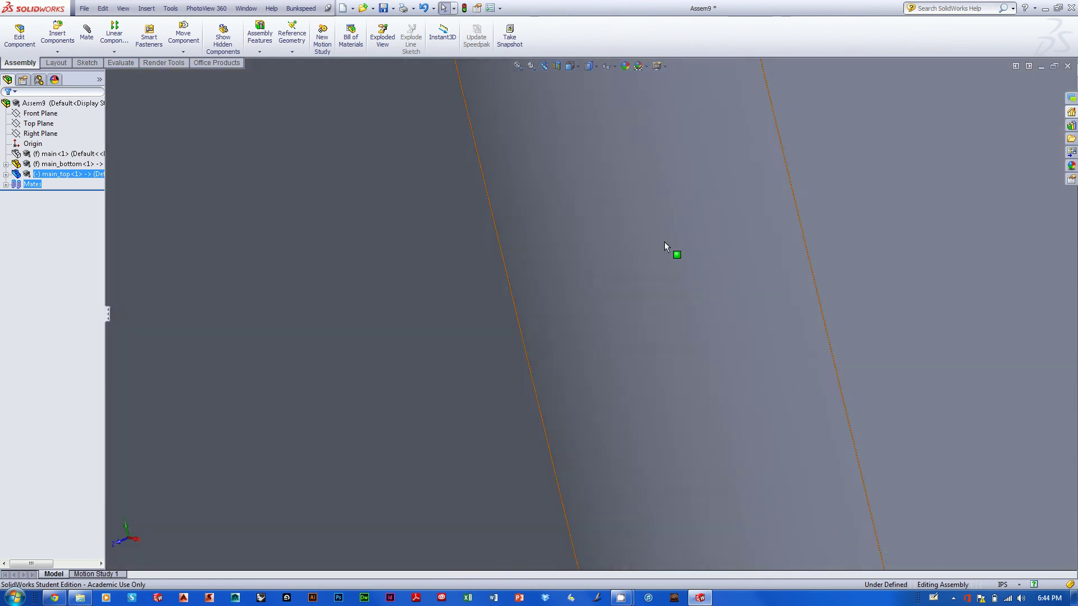
{"action": "scroll", "coordinate": [669, 249], "scroll_direction": "up", "scroll_amount": 3}
{"action": "scroll", "coordinate": [632, 322], "scroll_direction": "down", "scroll_amount": 5}
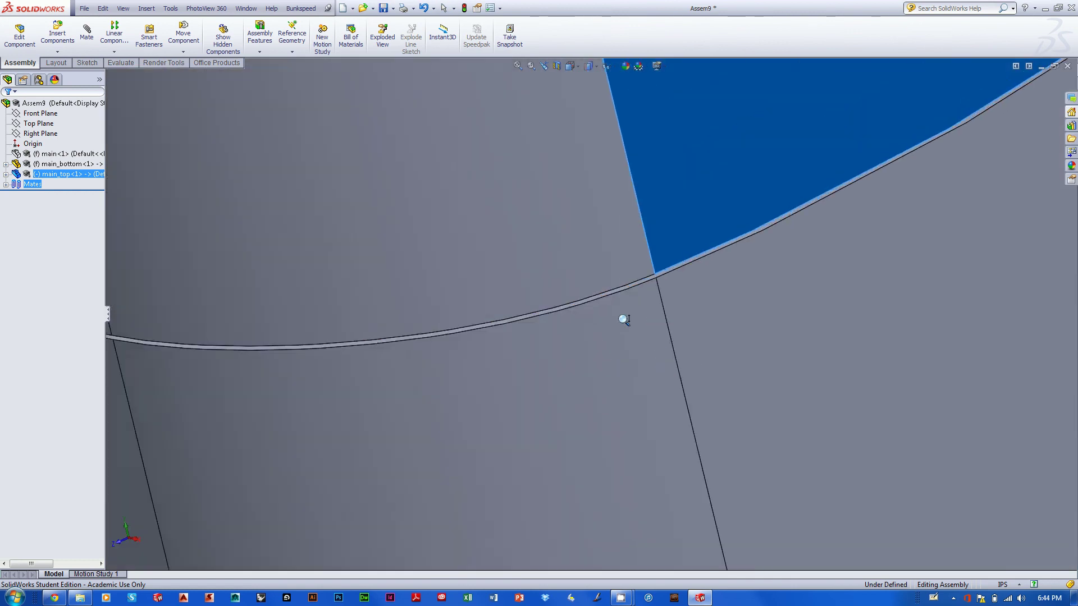
{"action": "scroll", "coordinate": [689, 317], "scroll_direction": "up", "scroll_amount": 5}
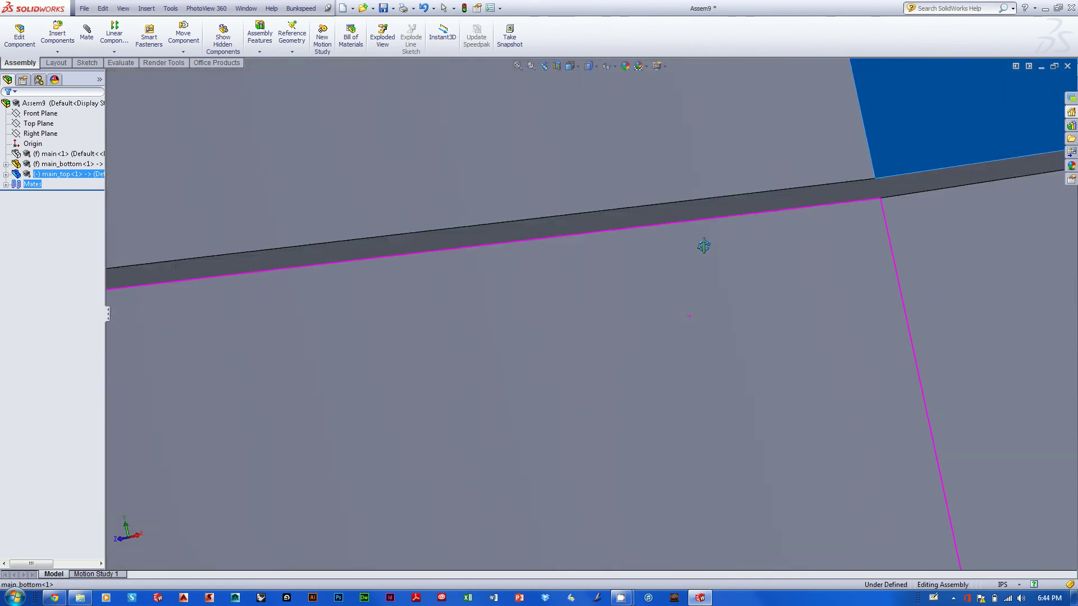
{"action": "scroll", "coordinate": [776, 302], "scroll_direction": "up", "scroll_amount": 8}
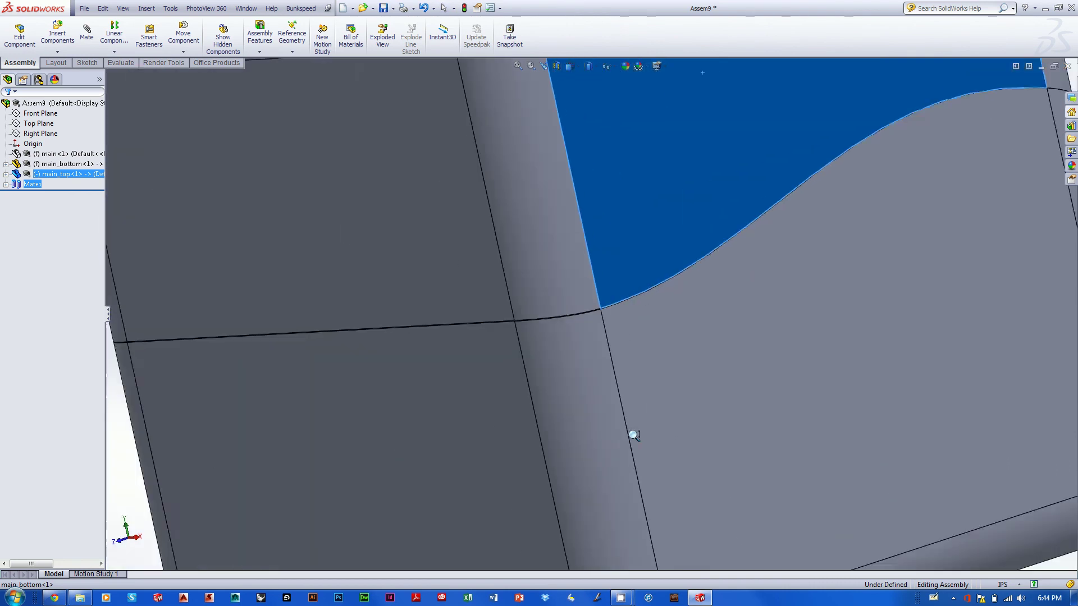
{"action": "scroll", "coordinate": [566, 503], "scroll_direction": "down", "scroll_amount": 3}
{"action": "scroll", "coordinate": [594, 481], "scroll_direction": "up", "scroll_amount": 1}
{"action": "left_click", "coordinate": [910, 218]}
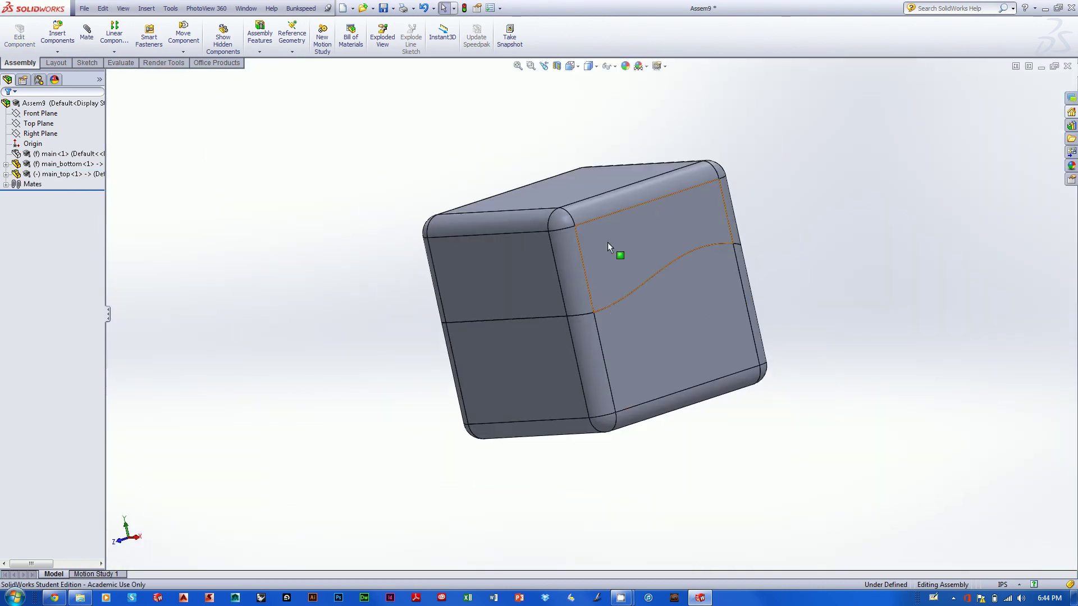
Swing the top wide open about the hinge edge to expose its front rim
{"action": "left_click_drag", "start_coordinate": [621, 272], "coordinate": [722, 66]}
{"action": "scroll", "coordinate": [758, 299], "scroll_direction": "up", "scroll_amount": 3}
{"action": "scroll", "coordinate": [762, 281], "scroll_direction": "down", "scroll_amount": 2}
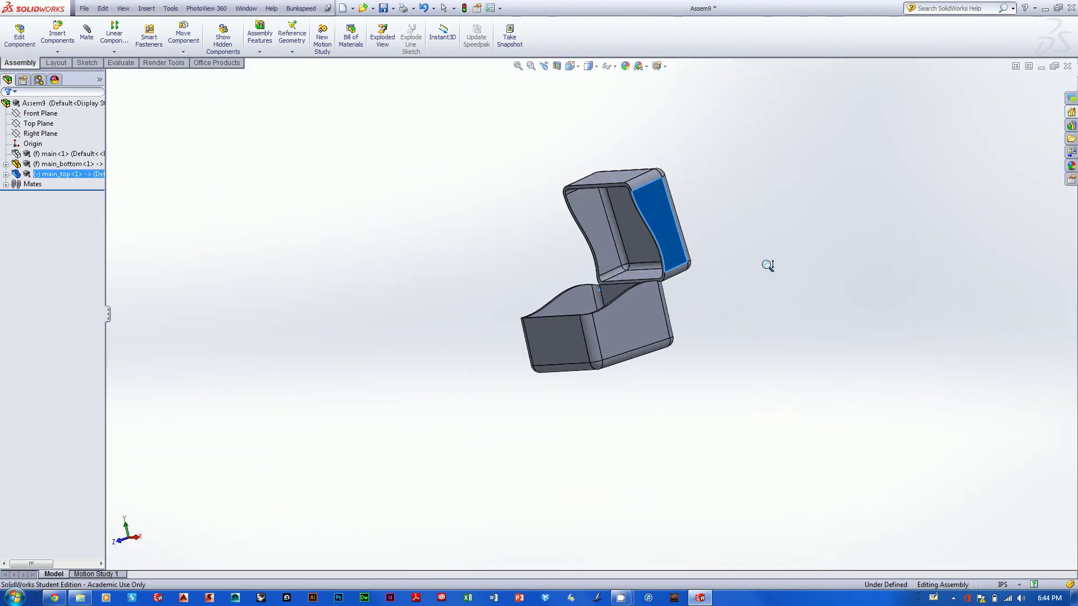
{"action": "scroll", "coordinate": [752, 298], "scroll_direction": "up", "scroll_amount": 1}
{"action": "scroll", "coordinate": [766, 225], "scroll_direction": "down", "scroll_amount": 1}
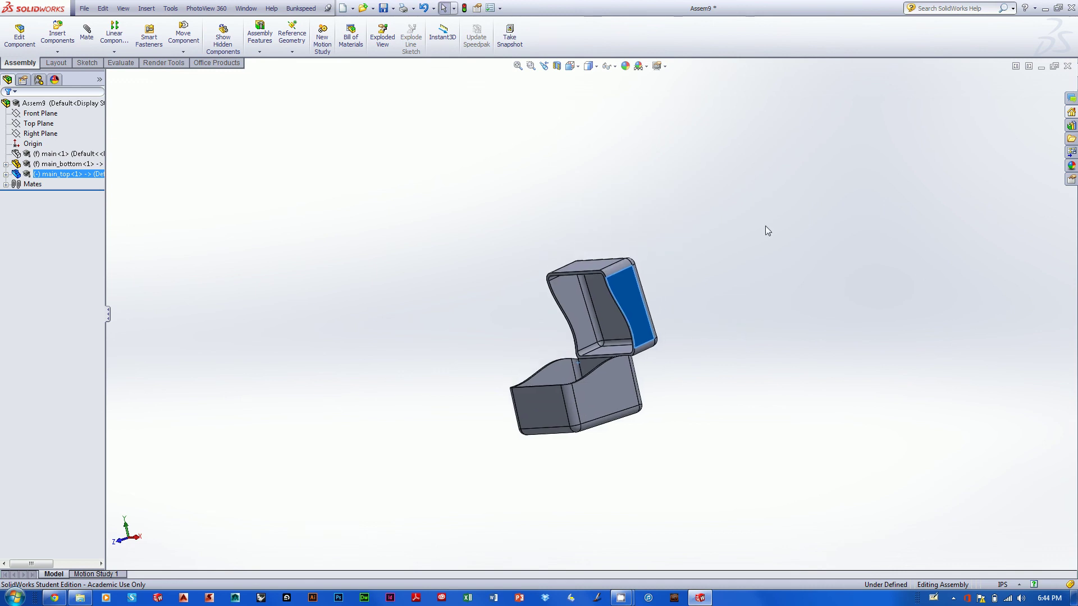
Mate the top's straight front rim edge coincident with the bottom's front outer rim edge, and finish mating
{"action": "left_click", "coordinate": [570, 275]}
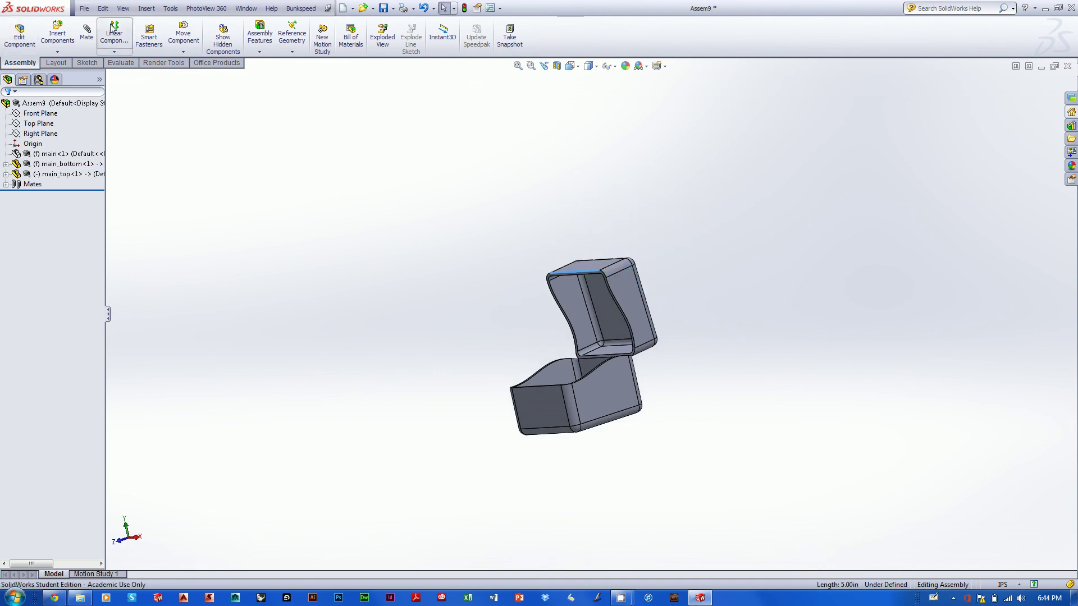
{"action": "left_click", "coordinate": [86, 33]}
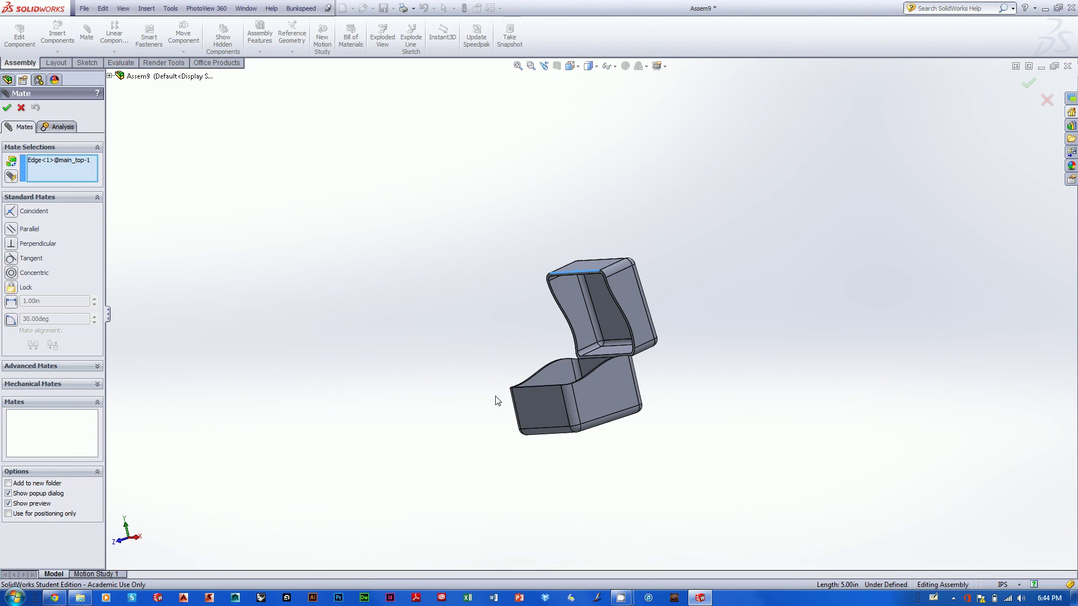
{"action": "middle_click_drag", "start_coordinate": [496, 400], "coordinate": [498, 481]}
{"action": "scroll", "coordinate": [597, 378], "scroll_direction": "down", "scroll_amount": 3}
{"action": "scroll", "coordinate": [561, 360], "scroll_direction": "up", "scroll_amount": 1}
{"action": "scroll", "coordinate": [531, 338], "scroll_direction": "down", "scroll_amount": 1}
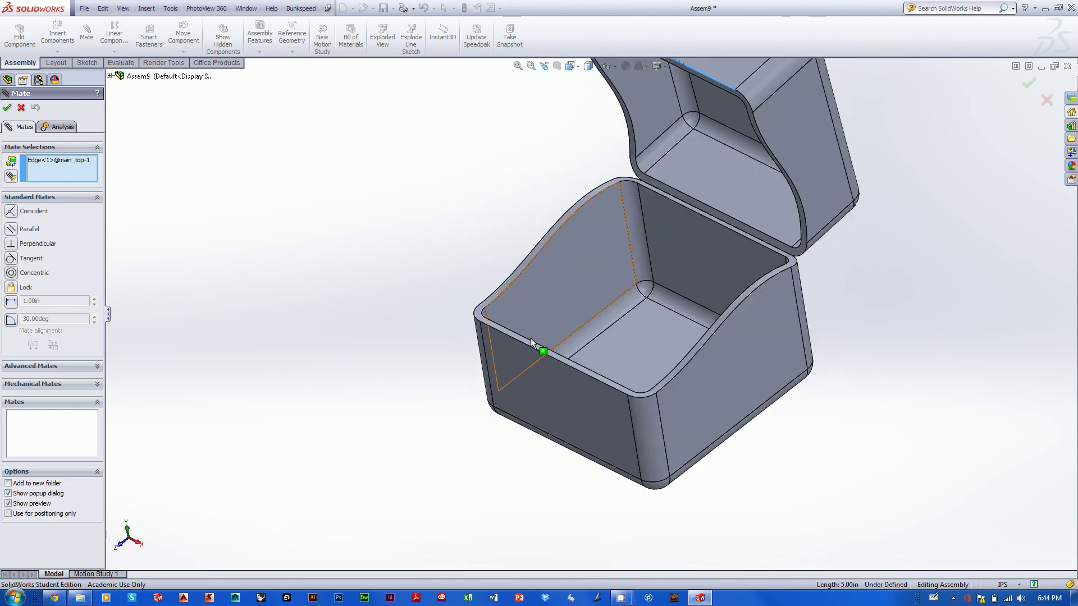
{"action": "left_click", "coordinate": [524, 341]}
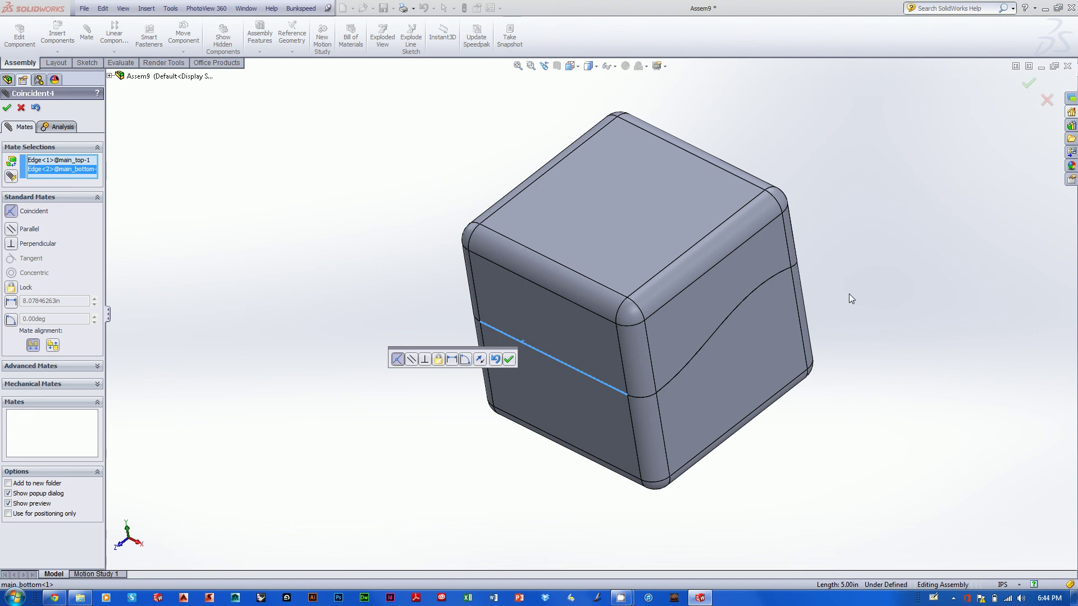
{"action": "left_click", "coordinate": [508, 360]}
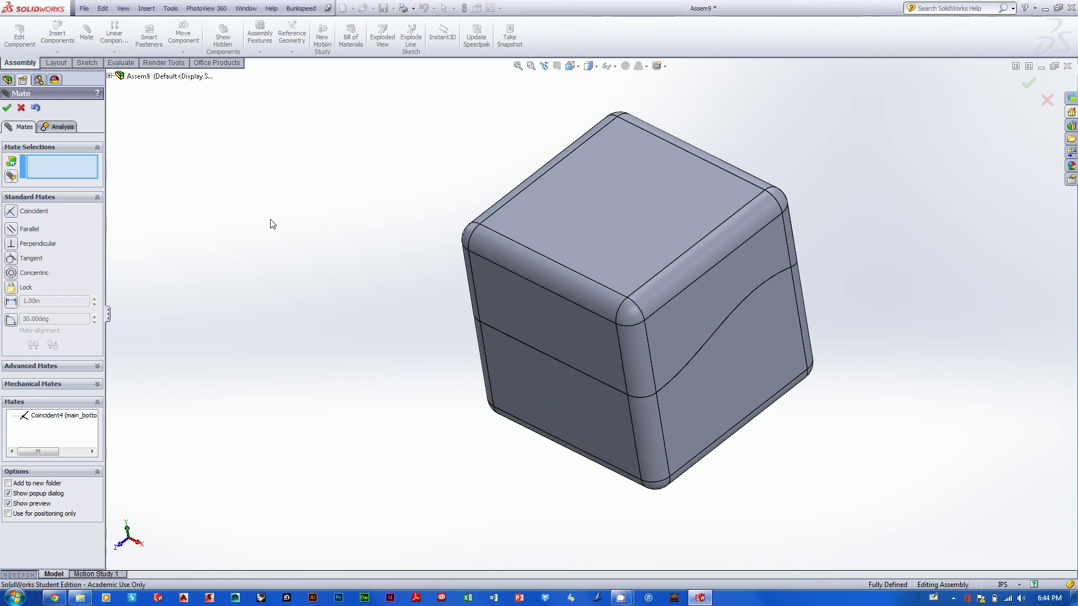
{"action": "left_click", "coordinate": [21, 108]}
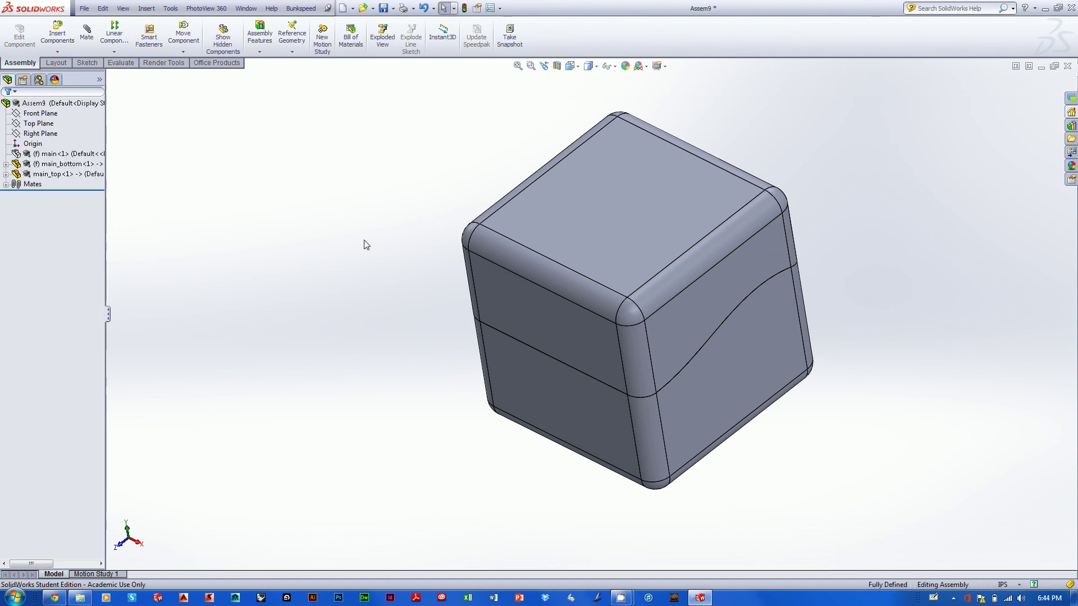
Delete the coincident mate between the front rim edges of the top and bottom
{"action": "left_click", "coordinate": [7, 185]}
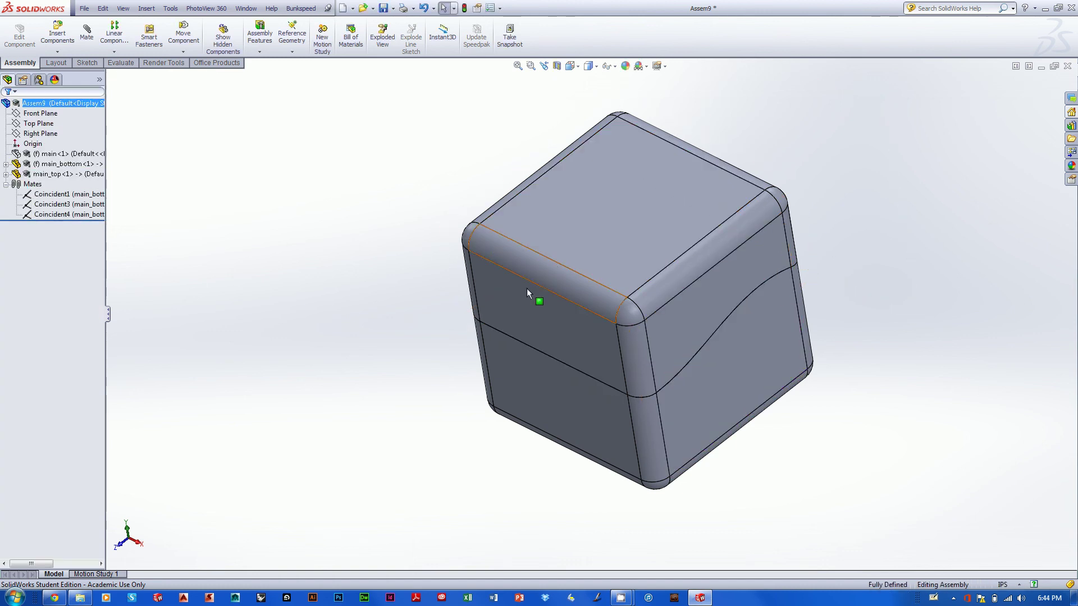
{"action": "right_click", "coordinate": [62, 214]}
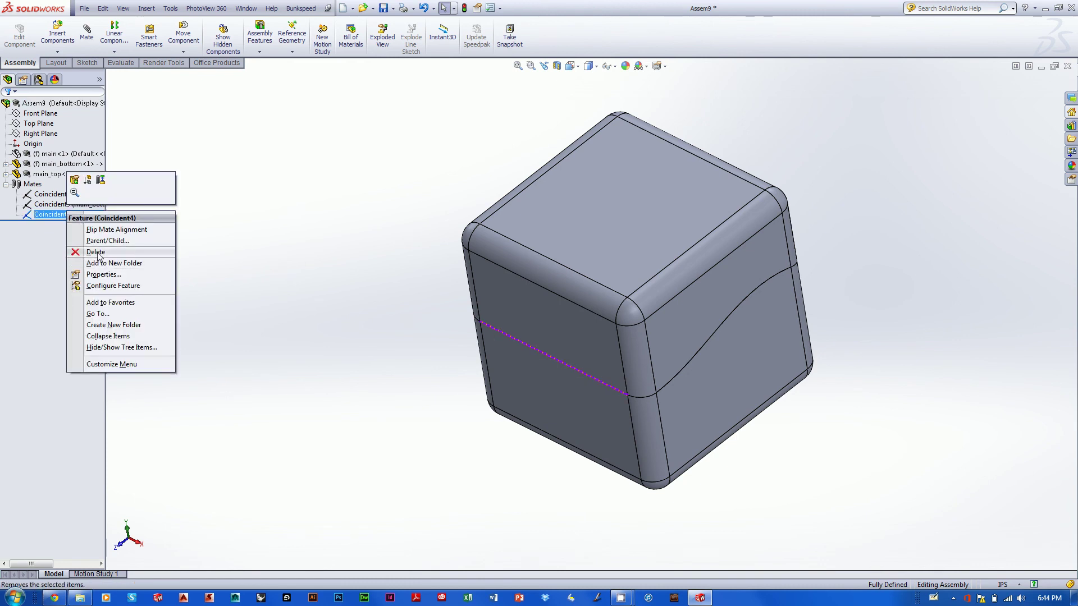
{"action": "left_click", "coordinate": [99, 257]}
Swing the top partly open about the hinge edge, and undo that movement
{"action": "middle_click_drag", "start_coordinate": [392, 241], "coordinate": [382, 195]}
{"action": "left_click_drag", "start_coordinate": [538, 261], "coordinate": [569, 146]}
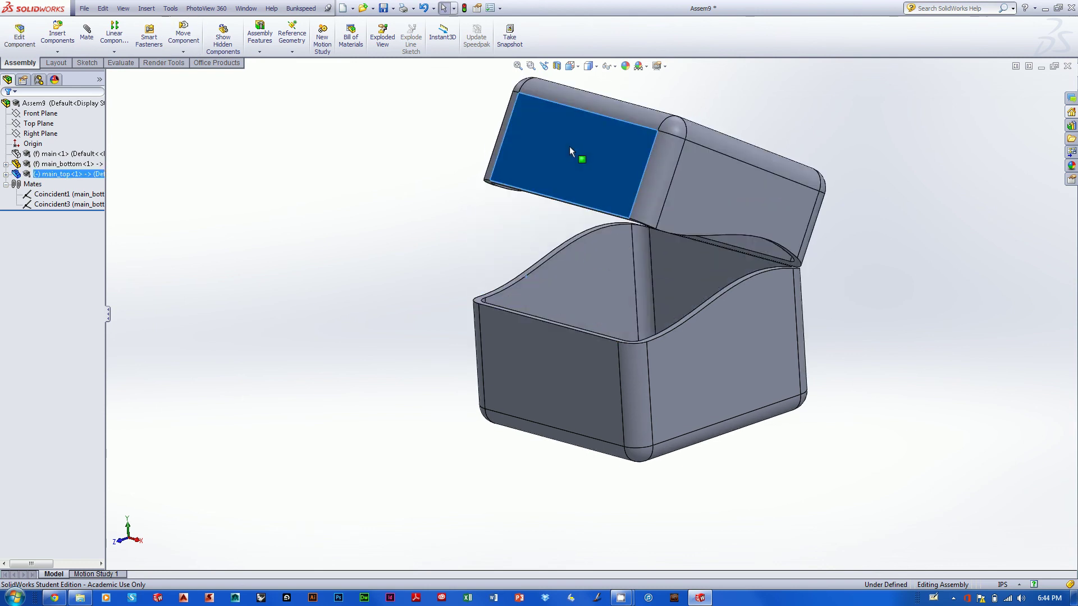
{"action": "key", "text": "ctrl+z"}
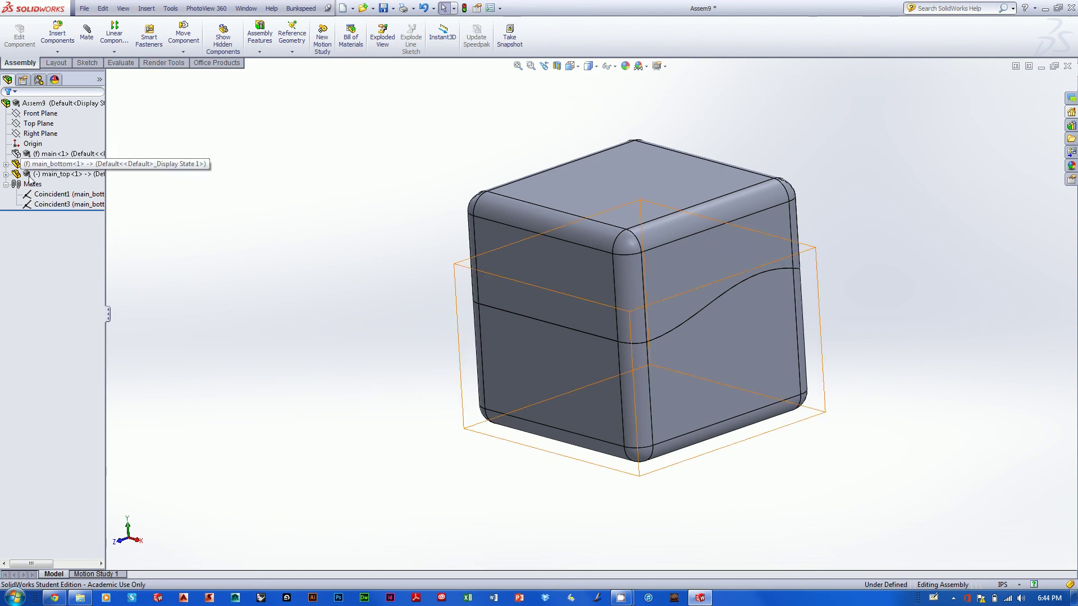
Collapse the list of mates and open the main part from the assembly in its own window
{"action": "left_click", "coordinate": [6, 184]}
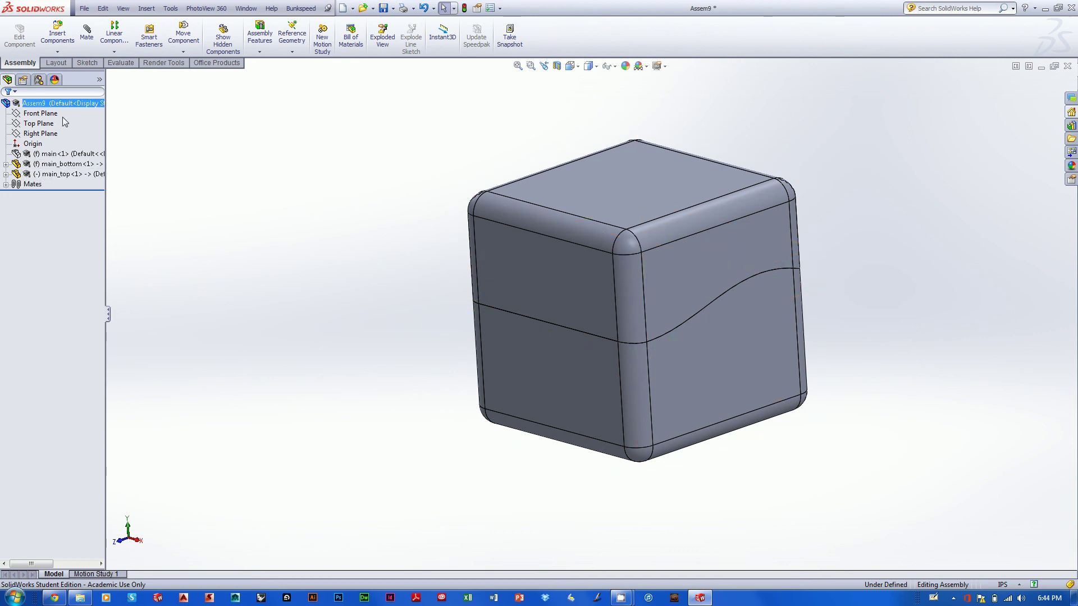
{"action": "right_click", "coordinate": [54, 155]}
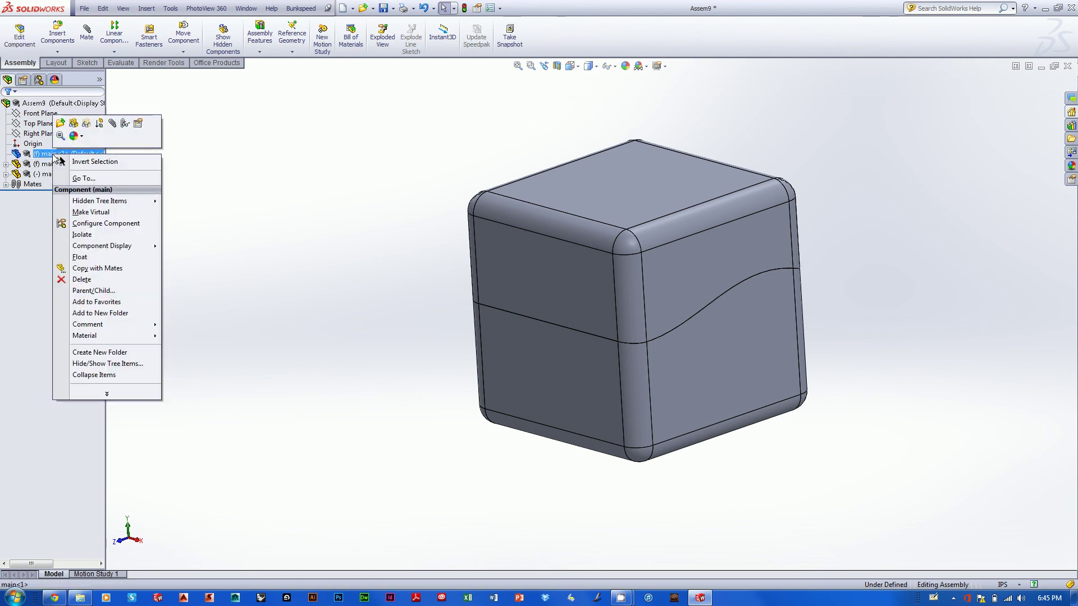
{"action": "left_click", "coordinate": [25, 225]}
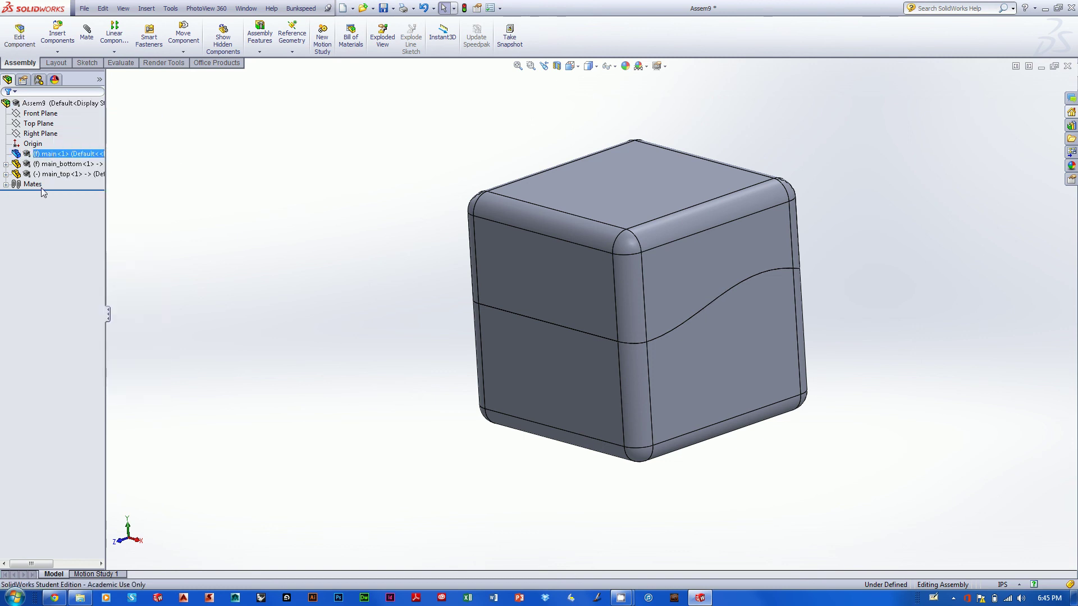
{"action": "right_click", "coordinate": [62, 157]}
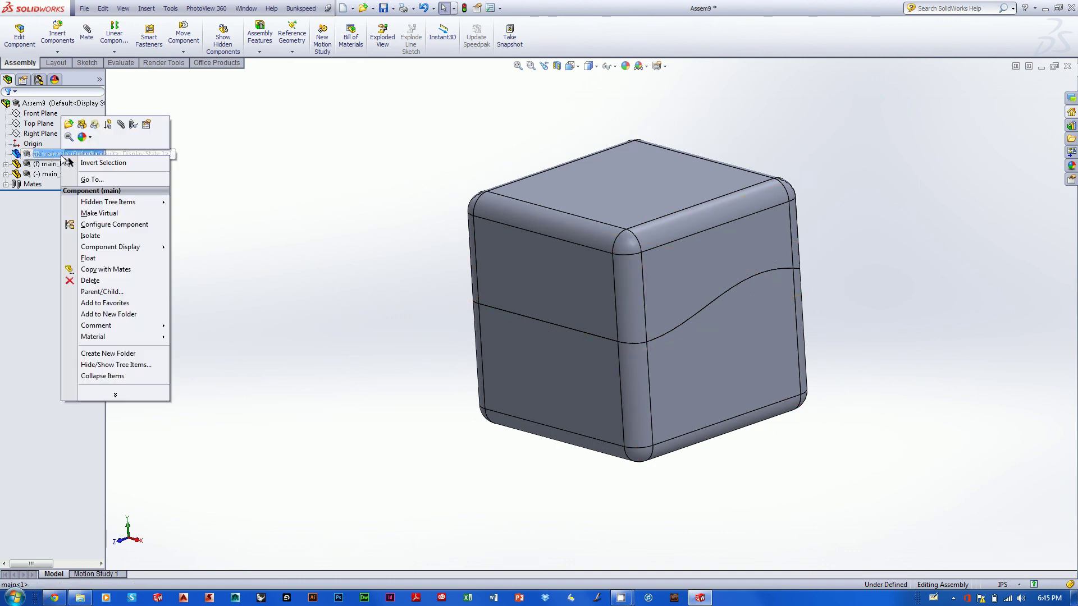
{"action": "left_click", "coordinate": [66, 125]}
{"action": "middle_click_drag", "start_coordinate": [511, 126], "coordinate": [442, 183]}
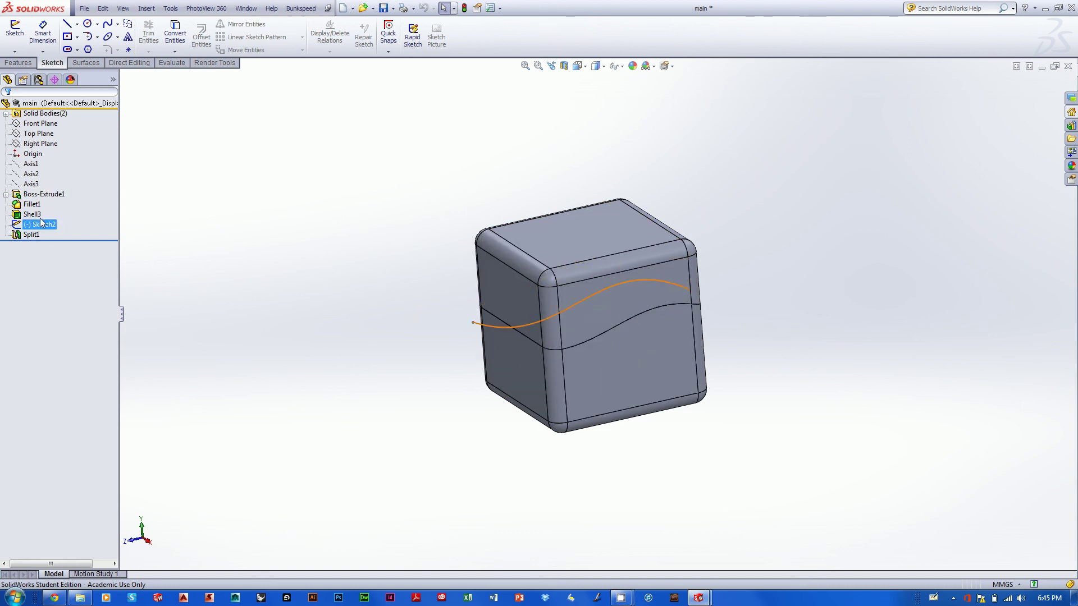
Edit the fillet on the main part's outer edges and set its radius to 3 mm
{"action": "left_click", "coordinate": [31, 206]}
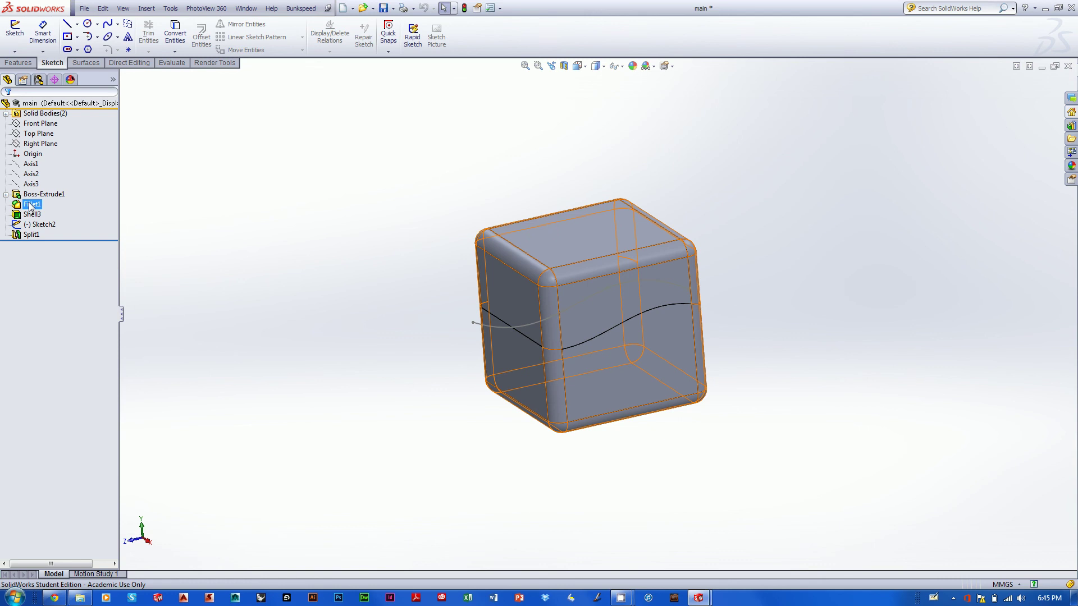
{"action": "left_click", "coordinate": [31, 206]}
{"action": "right_click", "coordinate": [32, 207]}
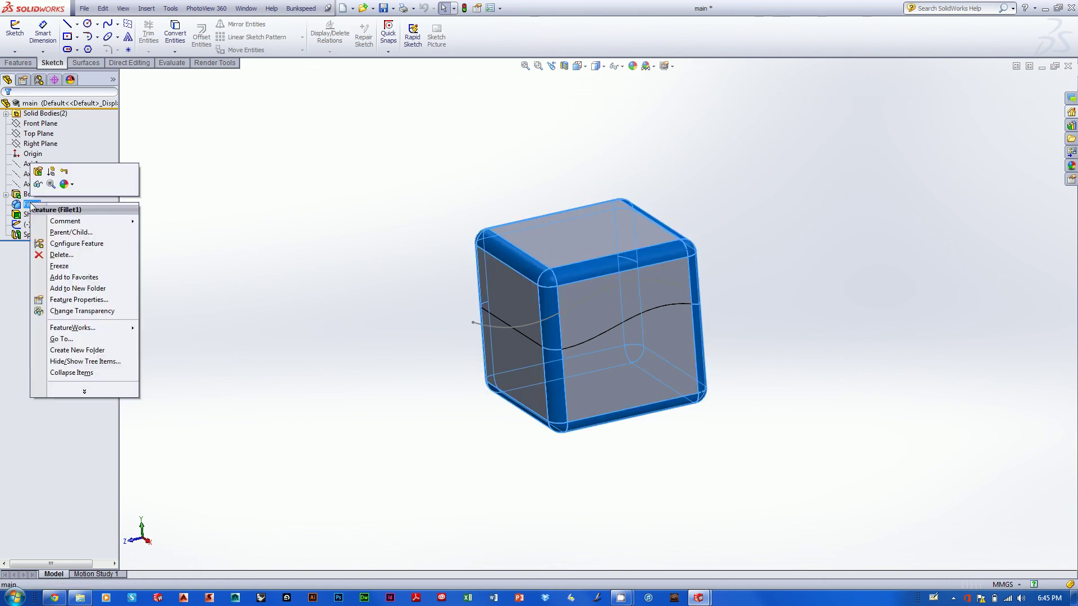
{"action": "left_click", "coordinate": [38, 172]}
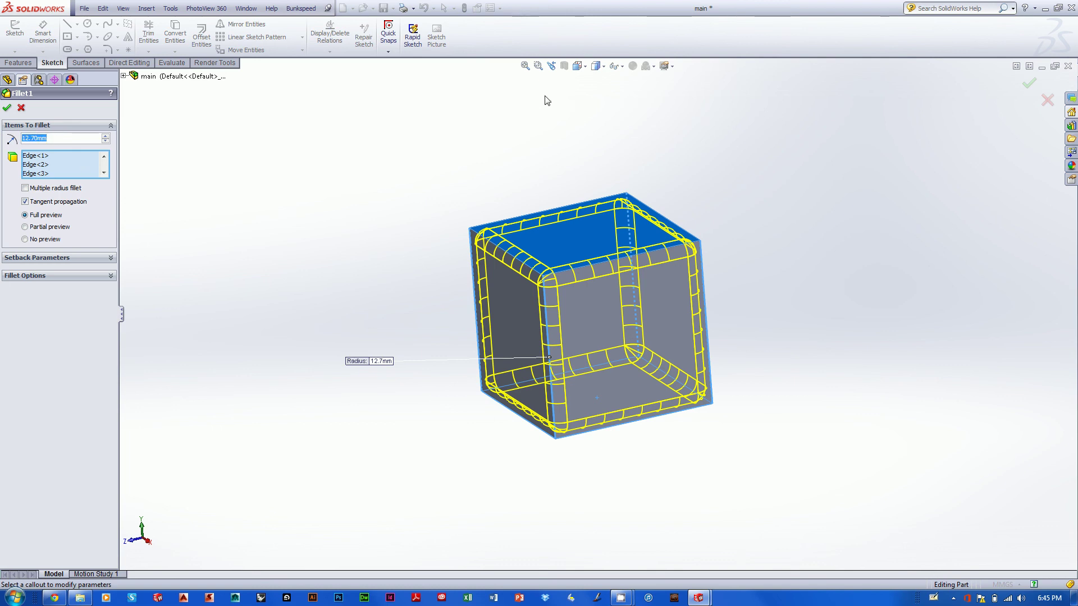
{"action": "type", "text": "3"}
{"action": "key", "text": "Return"}
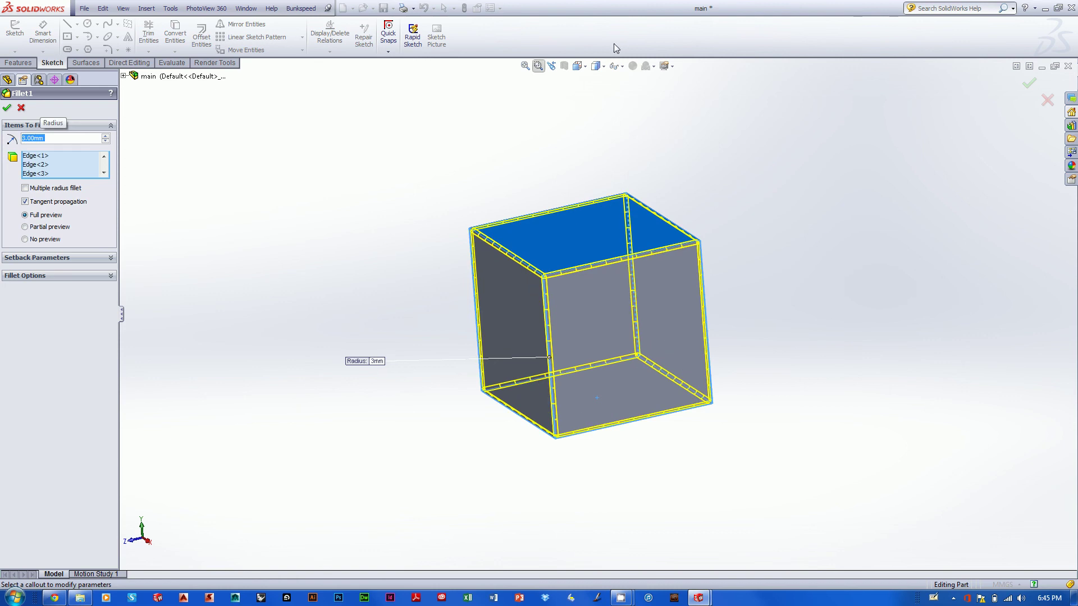
{"action": "left_click", "coordinate": [1031, 85]}
{"action": "mouse_move", "coordinate": [830, 216]}
{"action": "middle_mouse_down"}
{"action": "mouse_move", "coordinate": [890, 159]}
{"action": "mouse_move", "coordinate": [839, 190]}
{"action": "mouse_move", "coordinate": [791, 199]}
{"action": "mouse_move", "coordinate": [850, 178]}
{"action": "mouse_move", "coordinate": [842, 202]}
{"action": "middle_mouse_up"}
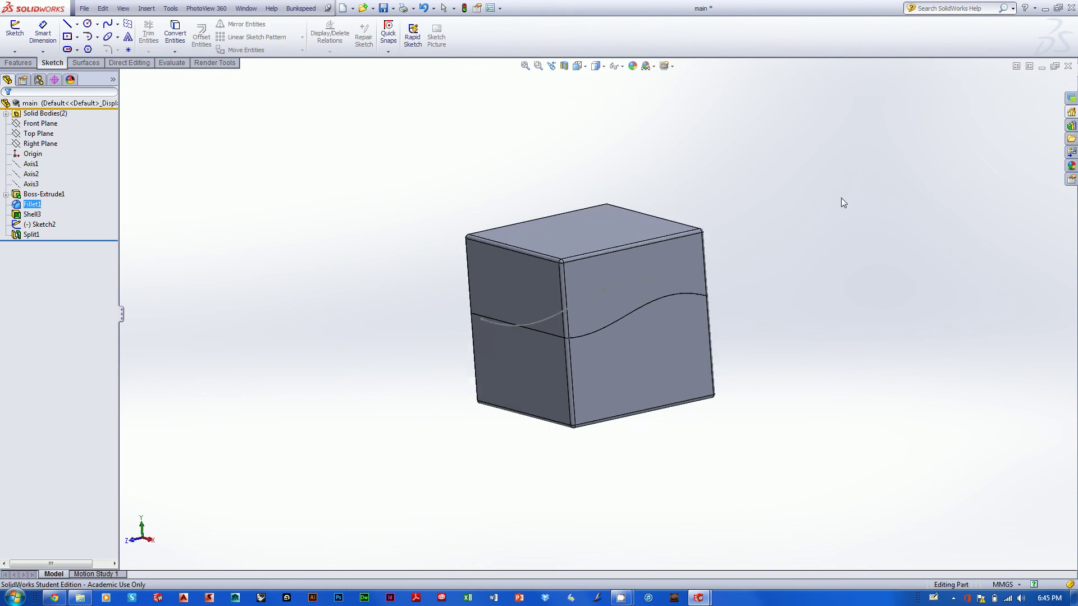
Close the main part with its changes saved, and rebuild the assembly with the updated fillet
{"action": "left_click", "coordinate": [1068, 66]}
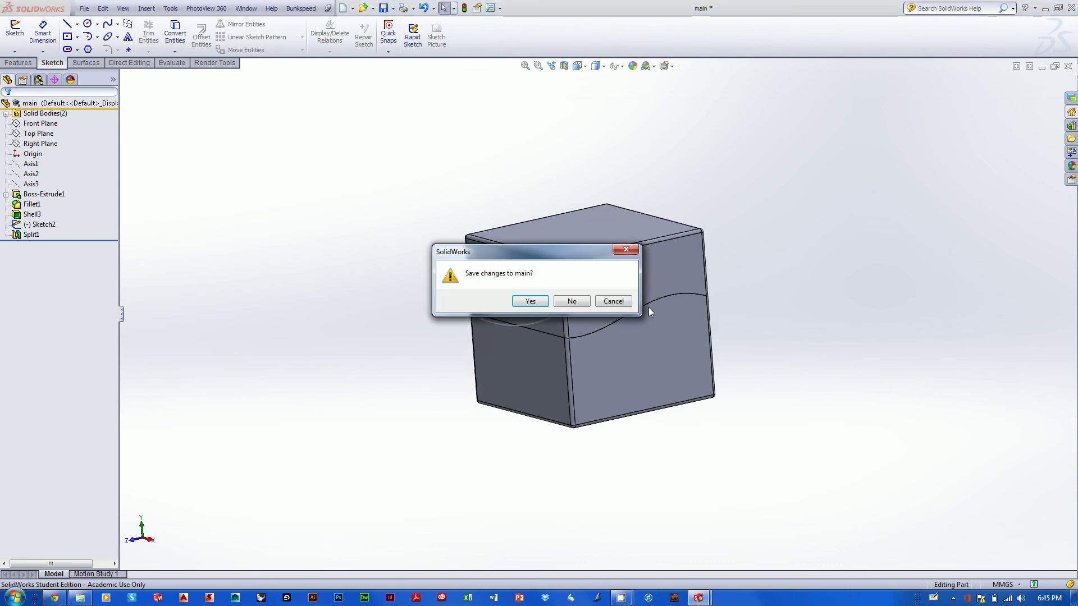
{"action": "left_click", "coordinate": [530, 302]}
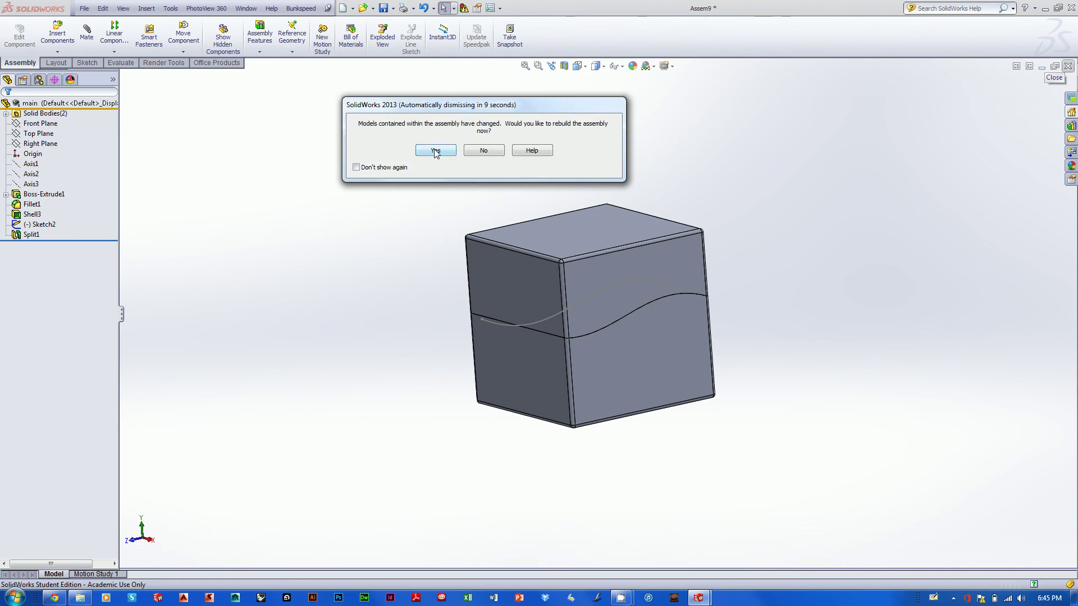
{"action": "left_click", "coordinate": [436, 151]}
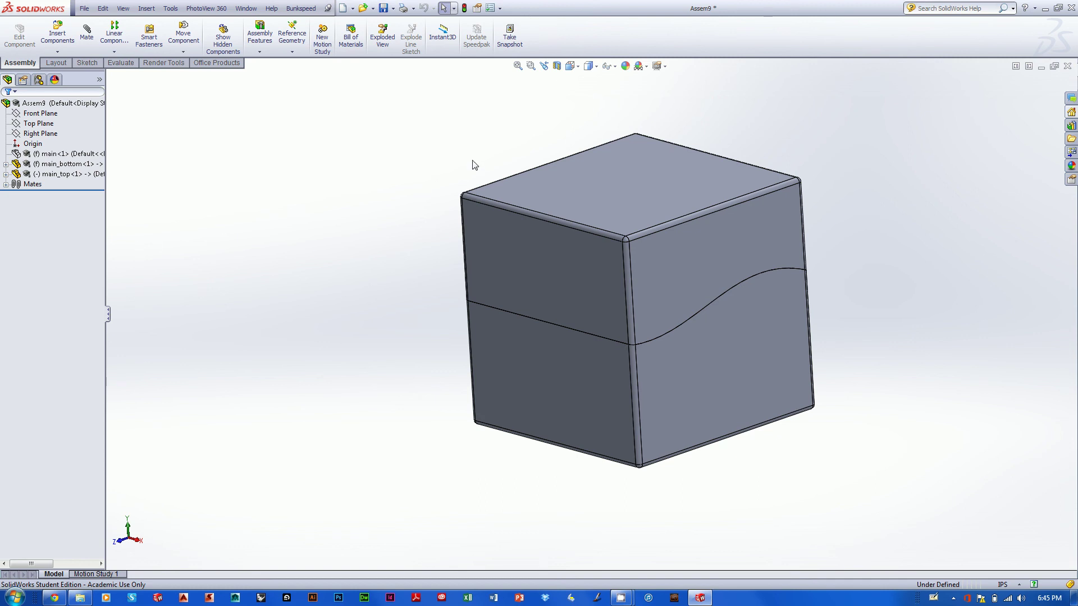
Swing the top partly open about the hinge edge, and lower it slightly to adjust the opening
{"action": "middle_click_drag", "start_coordinate": [443, 203], "coordinate": [423, 219]}
{"action": "left_click_drag", "start_coordinate": [530, 231], "coordinate": [600, 215]}
{"action": "left_click", "coordinate": [905, 164]}
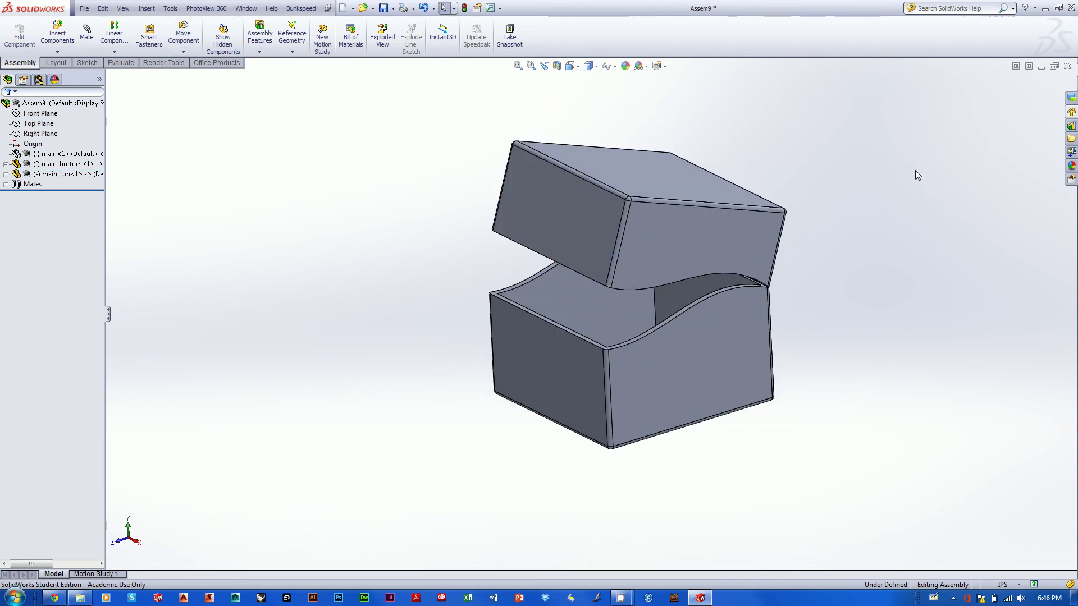
{"action": "middle_click_drag", "start_coordinate": [915, 170], "coordinate": [639, 223]}
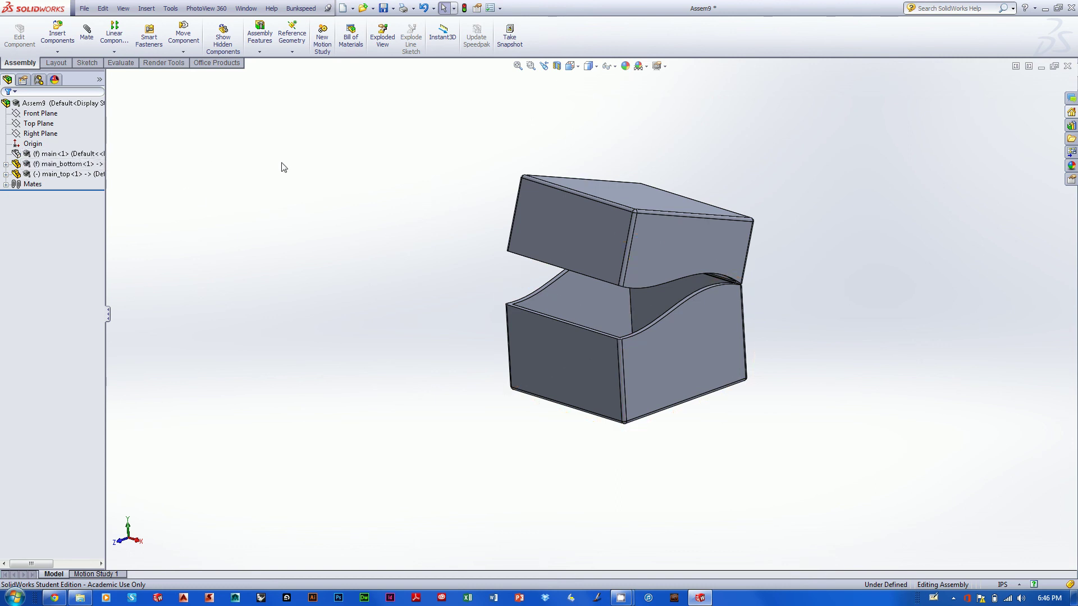
{"action": "middle_click_drag", "start_coordinate": [359, 227], "coordinate": [320, 255]}
{"action": "scroll", "coordinate": [368, 195], "scroll_direction": "up", "scroll_amount": 2}
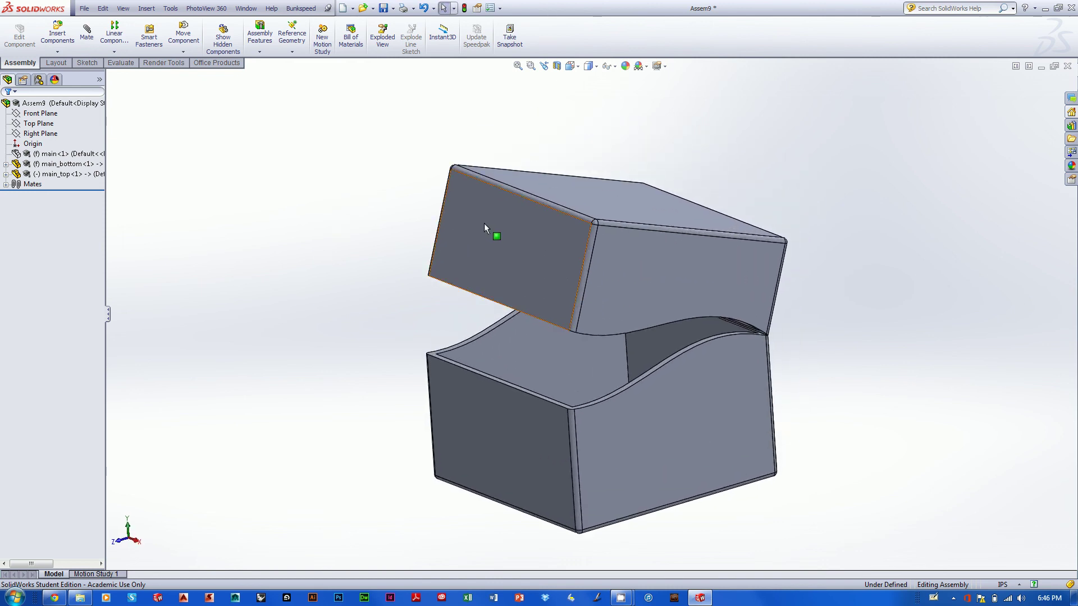
{"action": "left_click_drag", "start_coordinate": [483, 223], "coordinate": [463, 238]}
{"action": "left_click", "coordinate": [266, 311]}
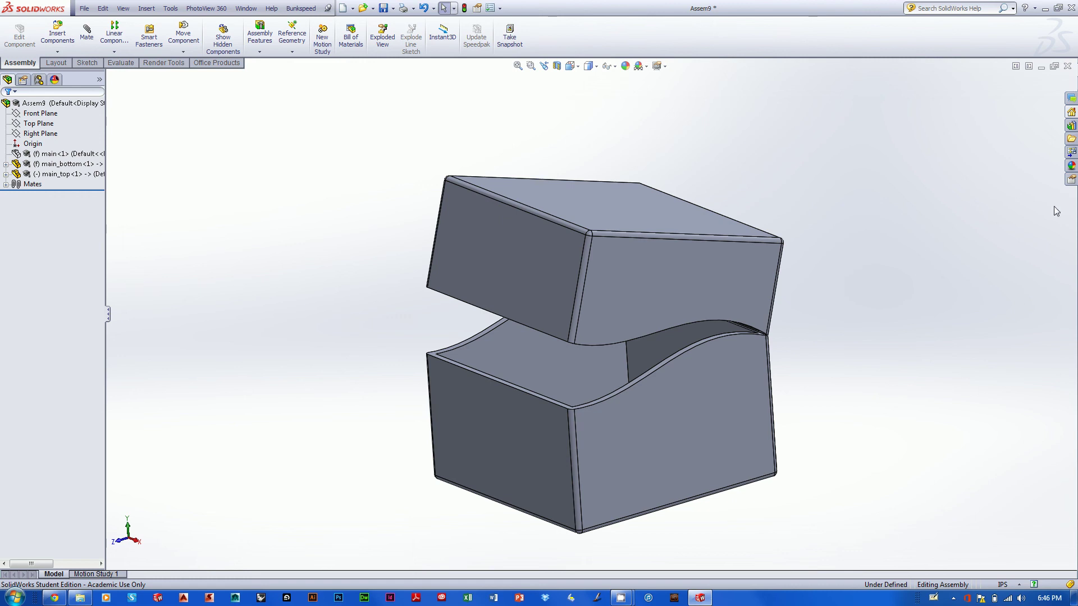
Examine the hinge edge at the back of the box and the partly open front
{"action": "middle_click_drag", "start_coordinate": [887, 225], "coordinate": [901, 269]}
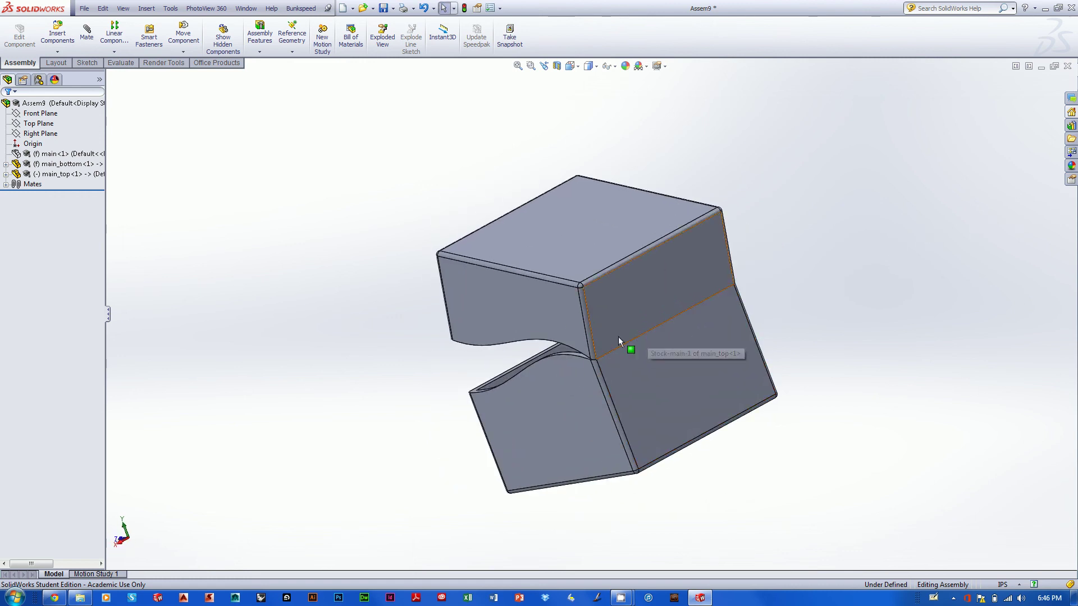
{"action": "left_click", "coordinate": [624, 311]}
{"action": "left_click", "coordinate": [857, 272]}
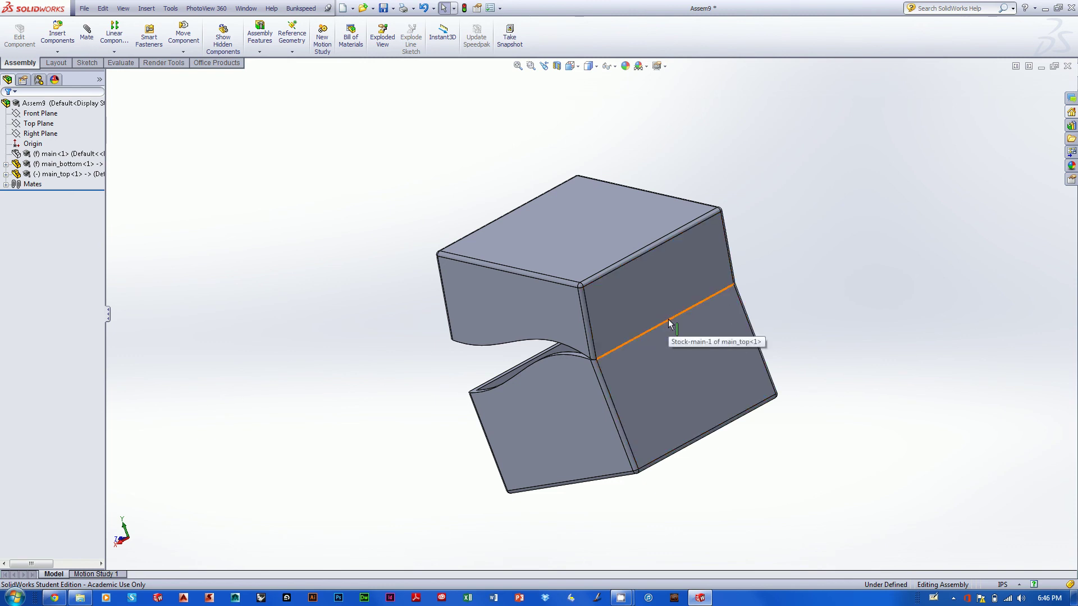
{"action": "mouse_move", "coordinate": [840, 258]}
{"action": "middle_mouse_down"}
{"action": "mouse_move", "coordinate": [938, 185]}
{"action": "mouse_move", "coordinate": [848, 233]}
{"action": "mouse_move", "coordinate": [858, 275]}
{"action": "mouse_move", "coordinate": [842, 277]}
{"action": "middle_mouse_up"}
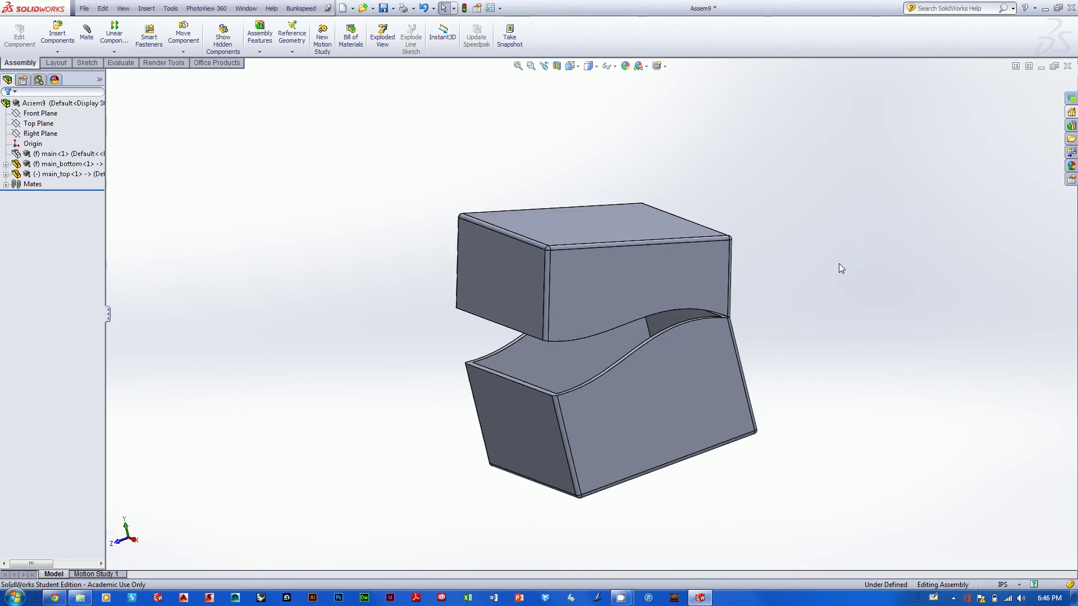
{"action": "mouse_move", "coordinate": [807, 267]}
{"action": "middle_mouse_down"}
{"action": "mouse_move", "coordinate": [818, 250]}
{"action": "mouse_move", "coordinate": [756, 256]}
{"action": "mouse_move", "coordinate": [825, 264]}
{"action": "mouse_move", "coordinate": [806, 267]}
{"action": "mouse_move", "coordinate": [818, 272]}
{"action": "mouse_move", "coordinate": [802, 253]}
{"action": "mouse_move", "coordinate": [830, 272]}
{"action": "mouse_move", "coordinate": [832, 255]}
{"action": "mouse_move", "coordinate": [828, 271]}
{"action": "mouse_move", "coordinate": [809, 251]}
{"action": "middle_mouse_up"}
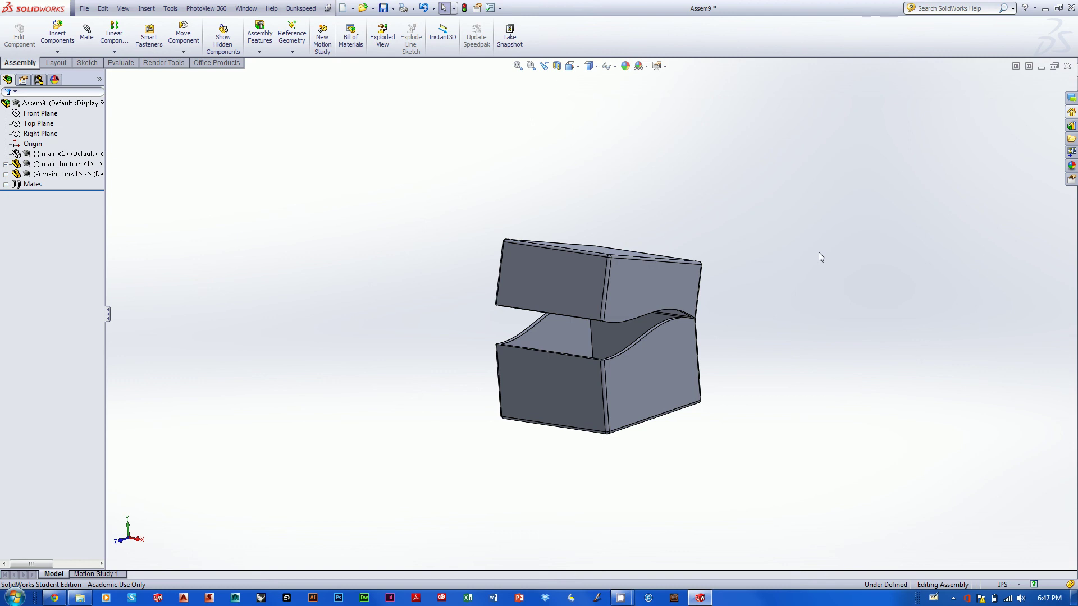
{"action": "mouse_move", "coordinate": [621, 598]}
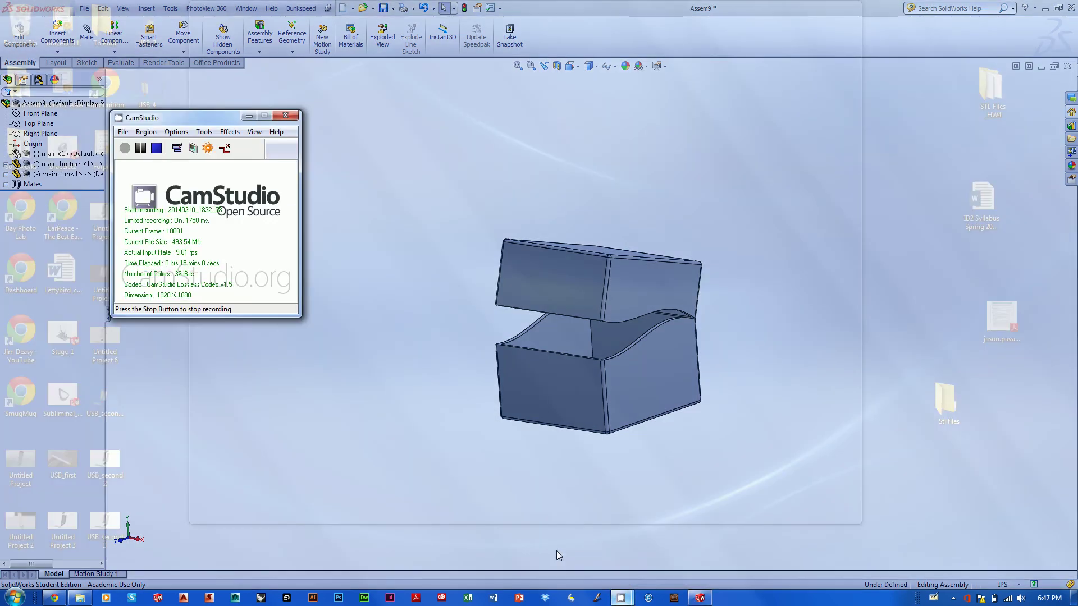
{"action": "left_click", "coordinate": [557, 551]}
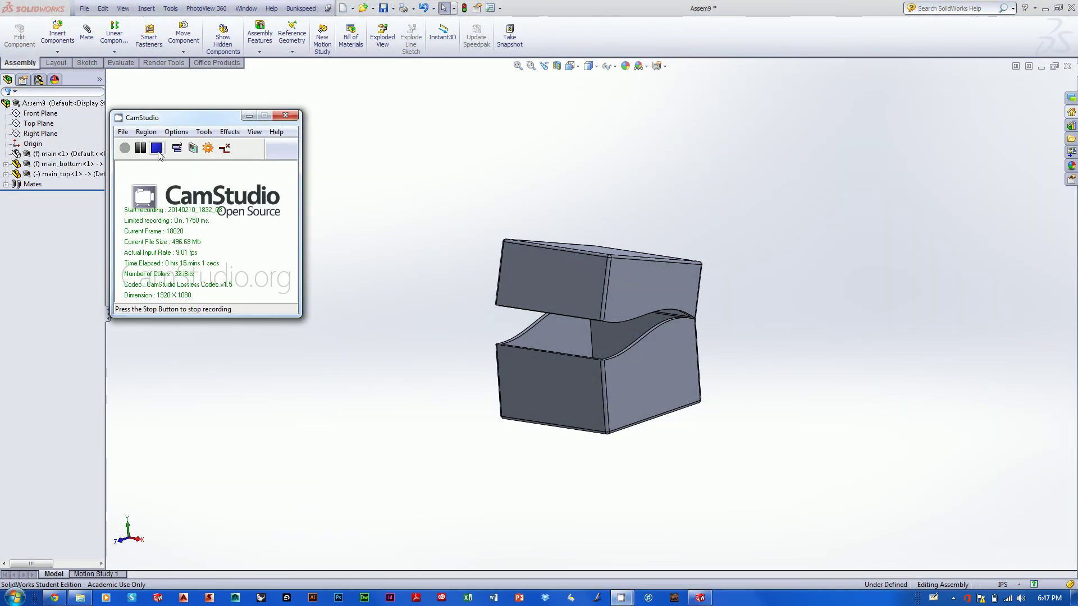